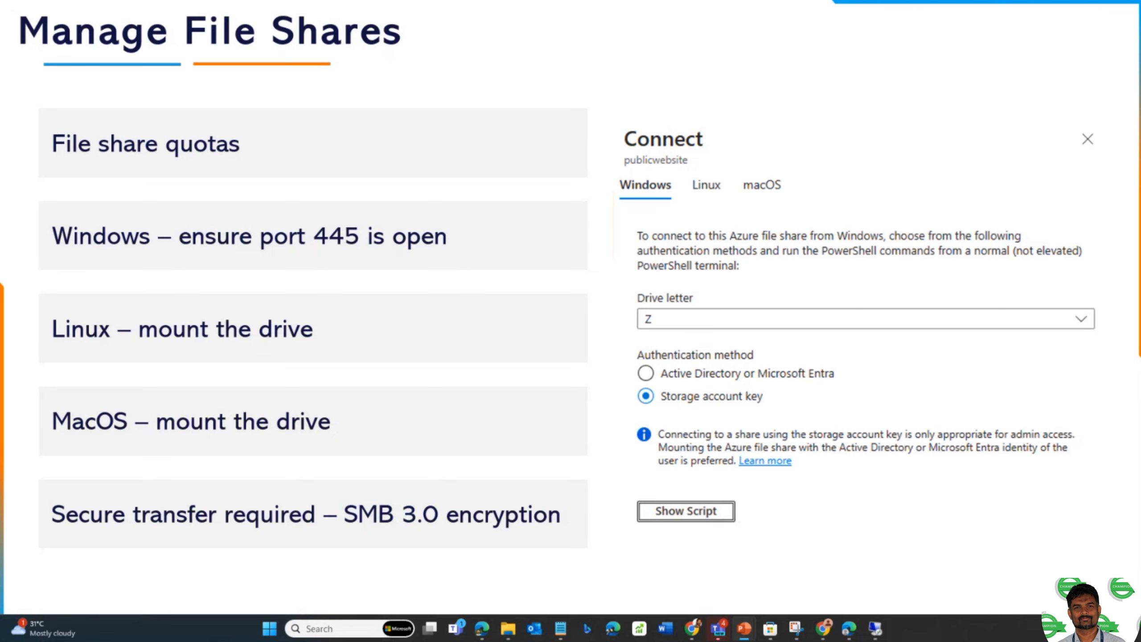
- Move the slideshow forward to the Demo slide listing the storage account and file share tasks
key(Right)
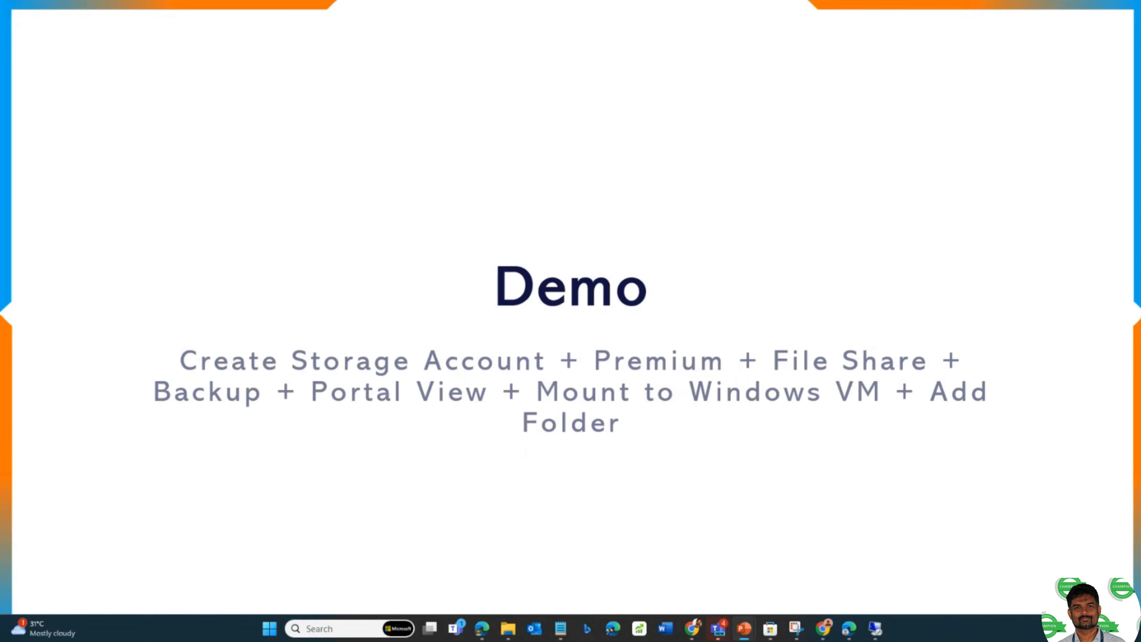
key(Left)
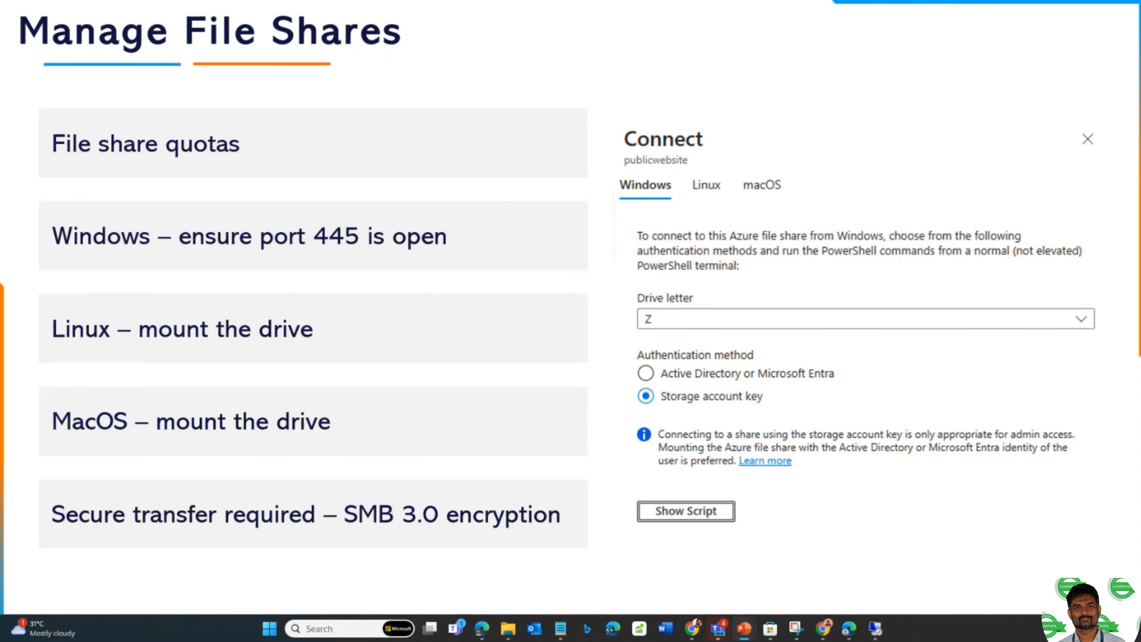
key(Right)
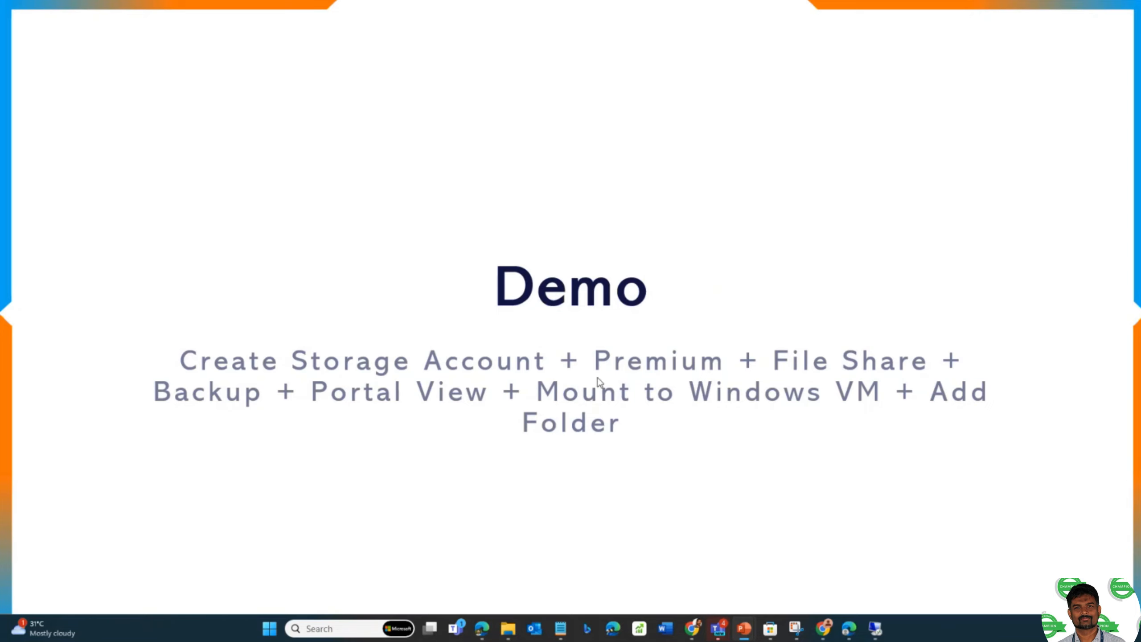
- Switch to the browser and start creating a new resource in the demofileshare resource group
key(alt+Tab)
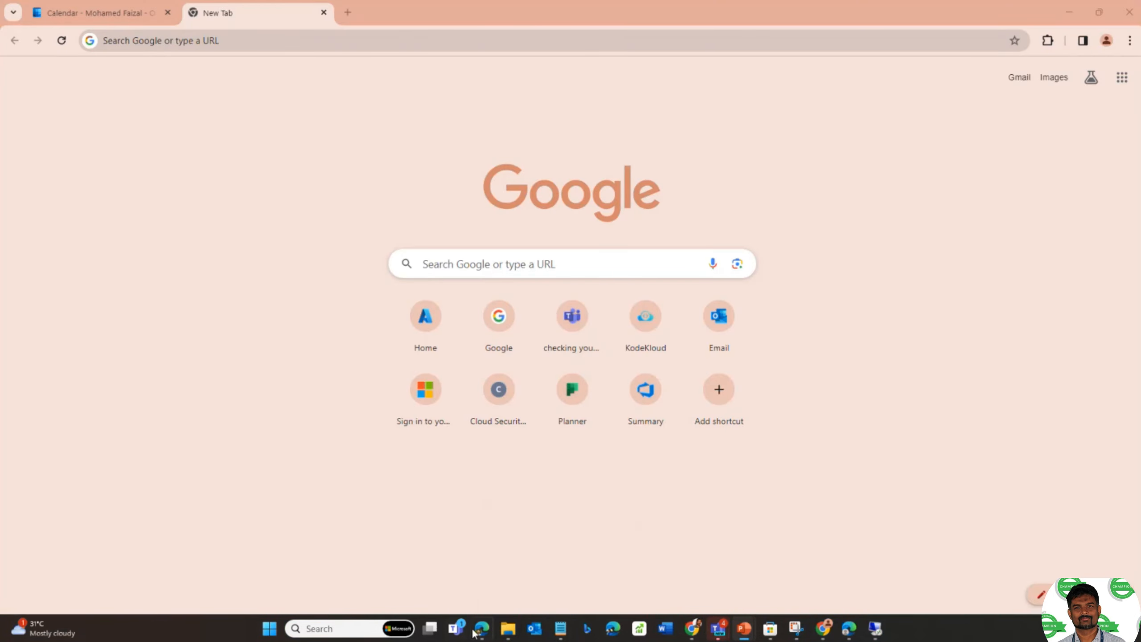
click(849, 629)
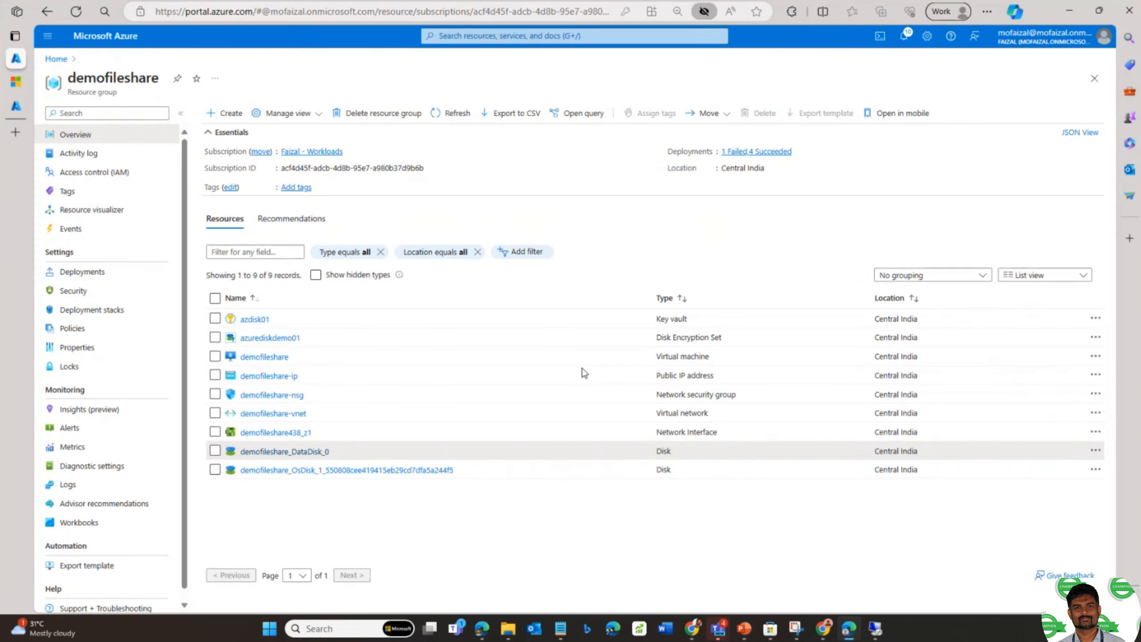
click(226, 119)
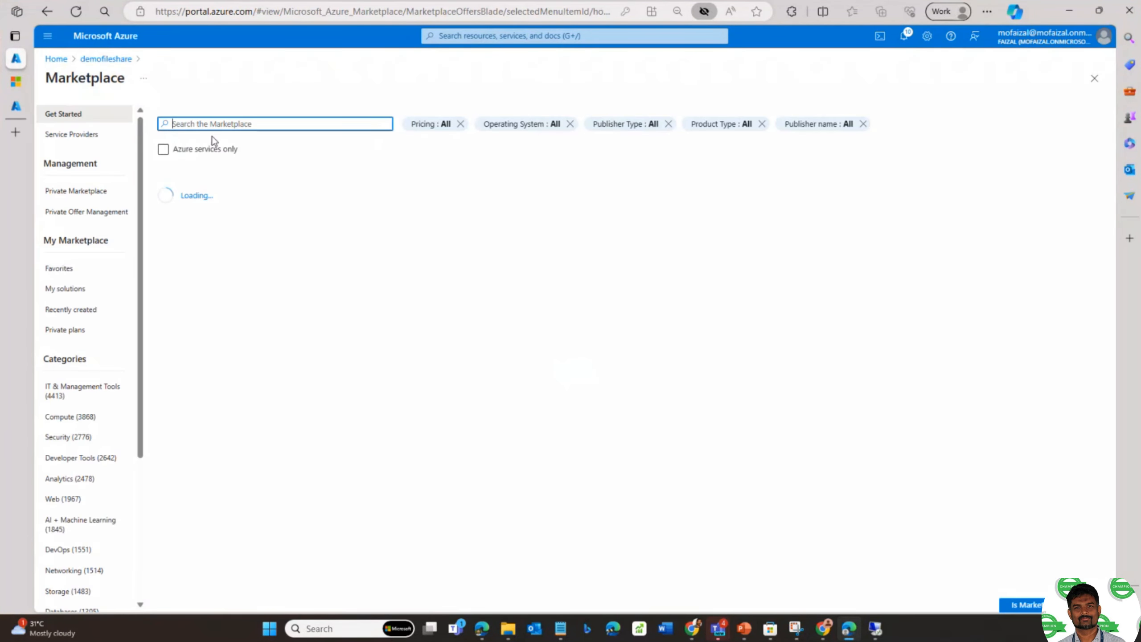
- Search the Marketplace for 'storage account' and open the Storage account offering
text(stora)
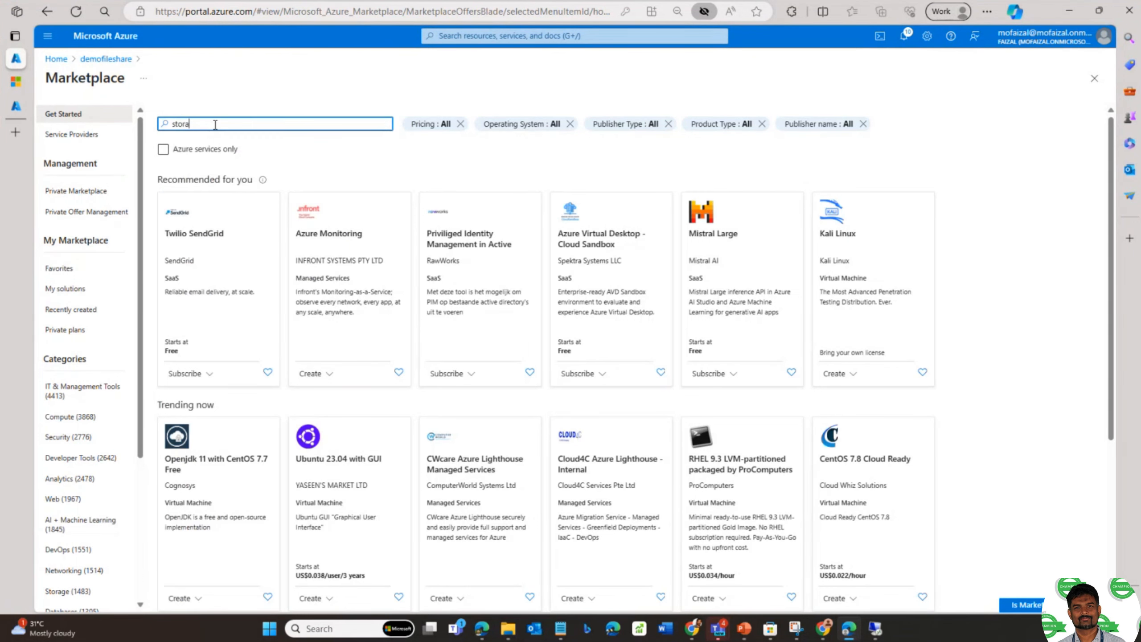
key(BackSpace)
key(BackSpace)
key(BackSpace)
key(BackSpace)
text(t)
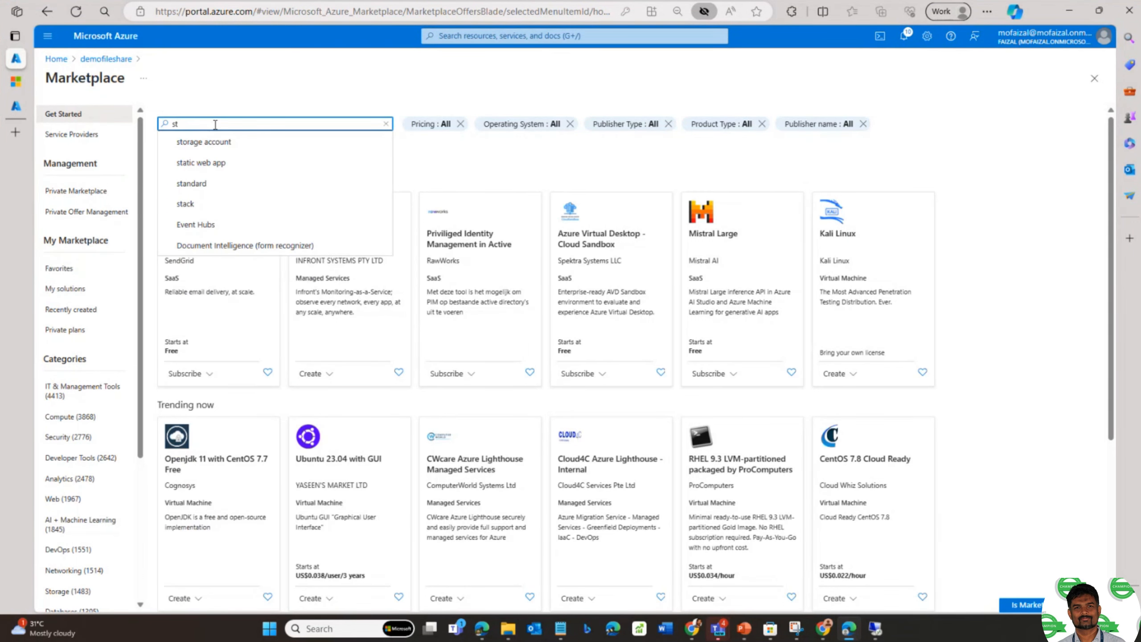
click(219, 140)
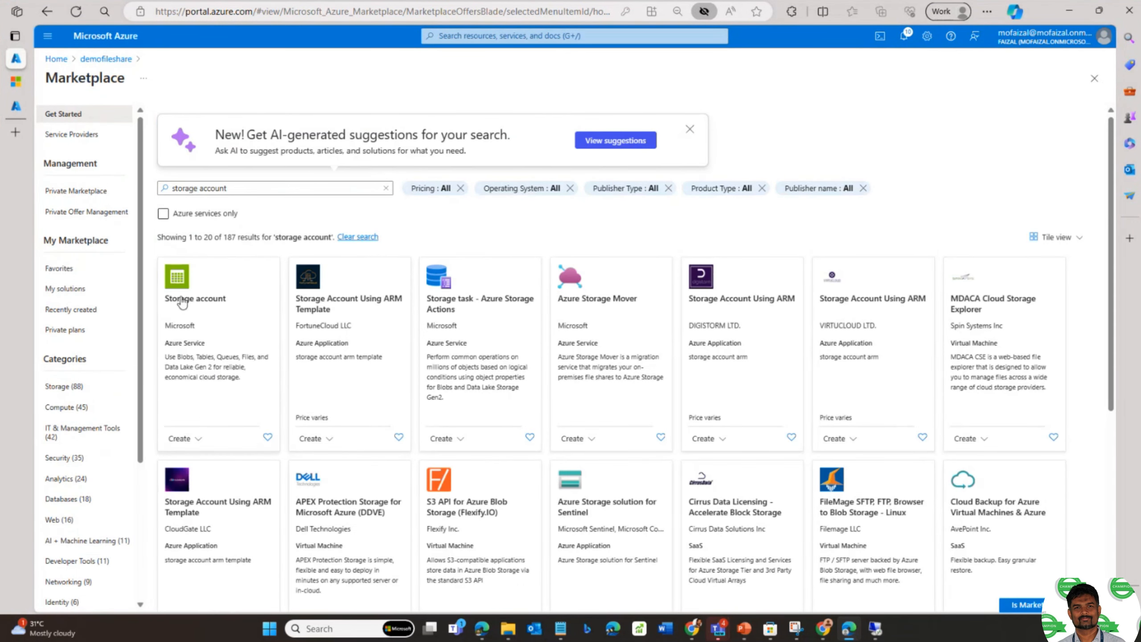
click(193, 297)
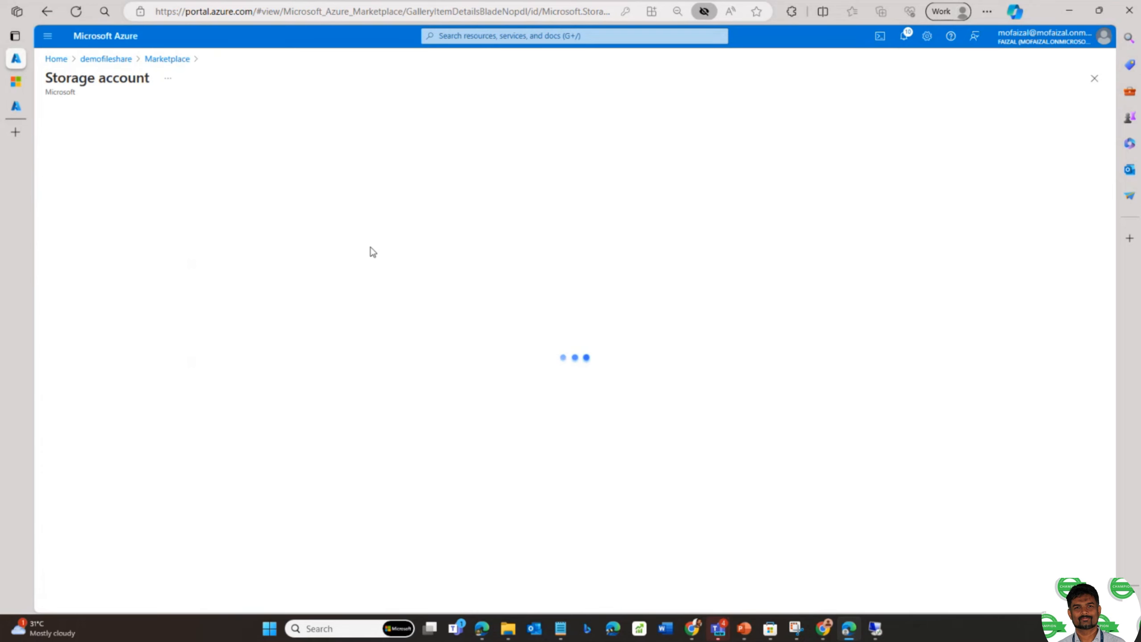
- Start a new storage account named filesharedemo2024
click(297, 198)
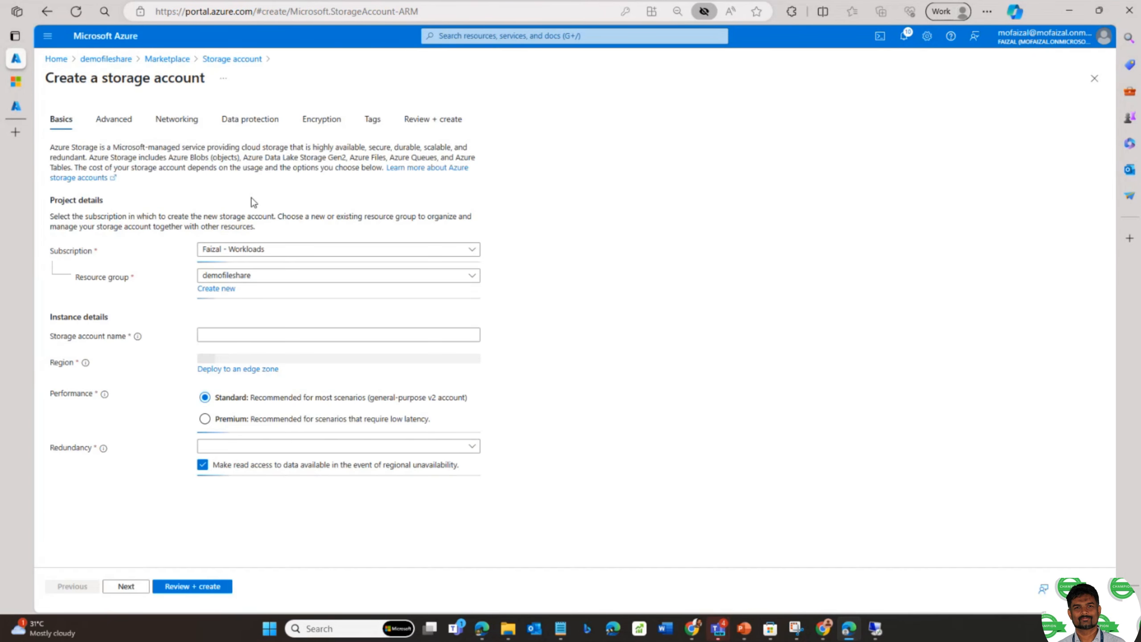
click(254, 336)
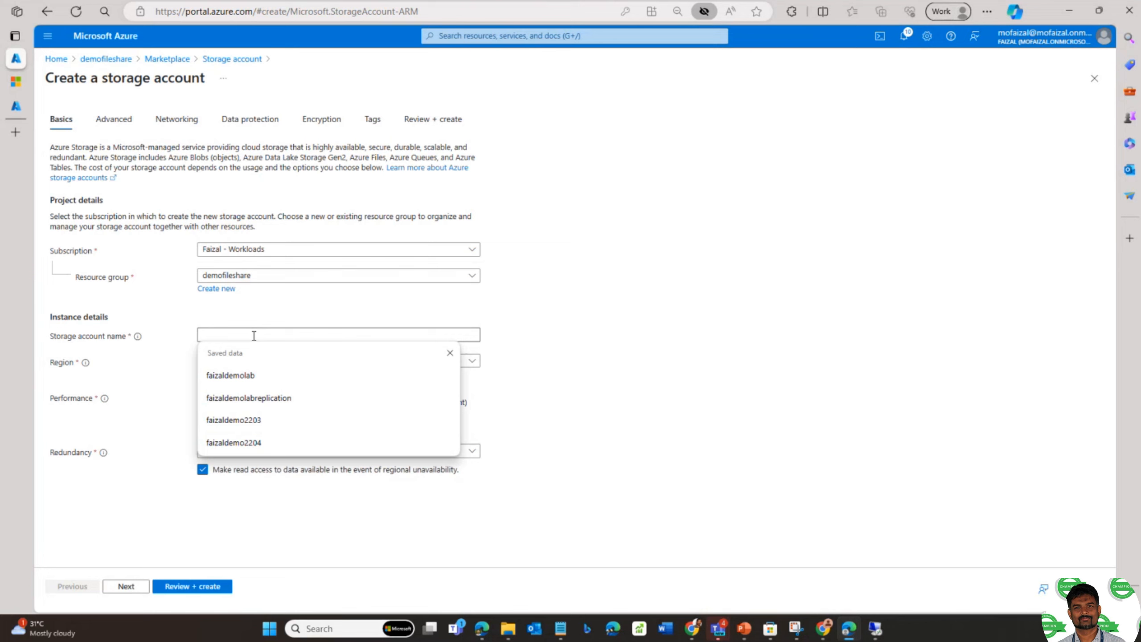
text(fil)
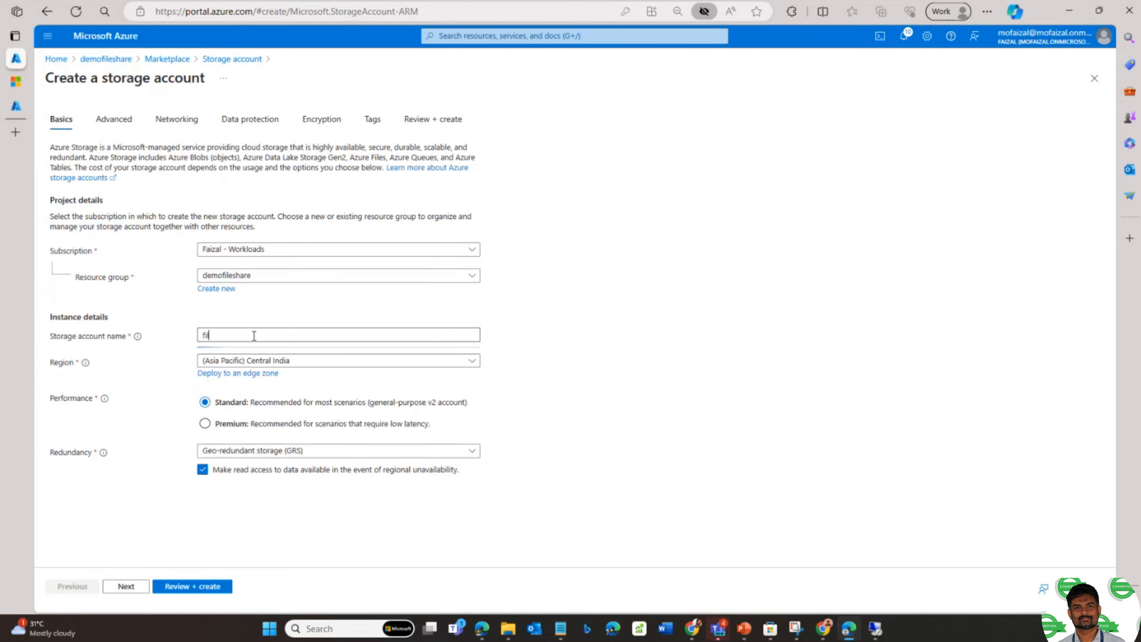
text(esharedemo2024)
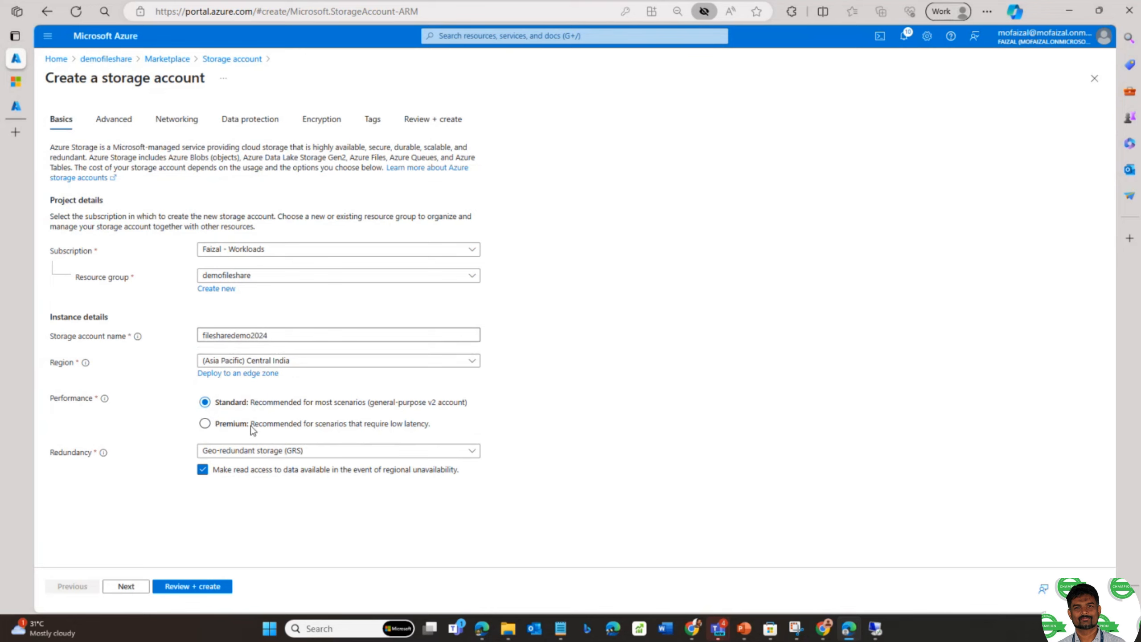
- Choose Premium performance with the File shares account type, keeping LRS redundancy
click(205, 423)
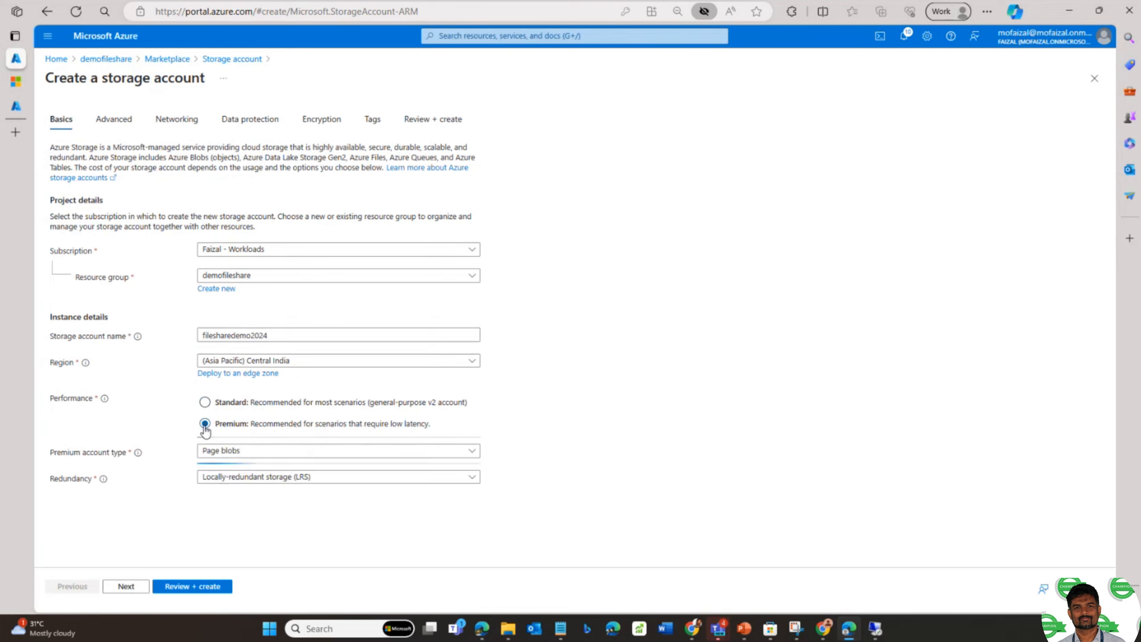
click(239, 454)
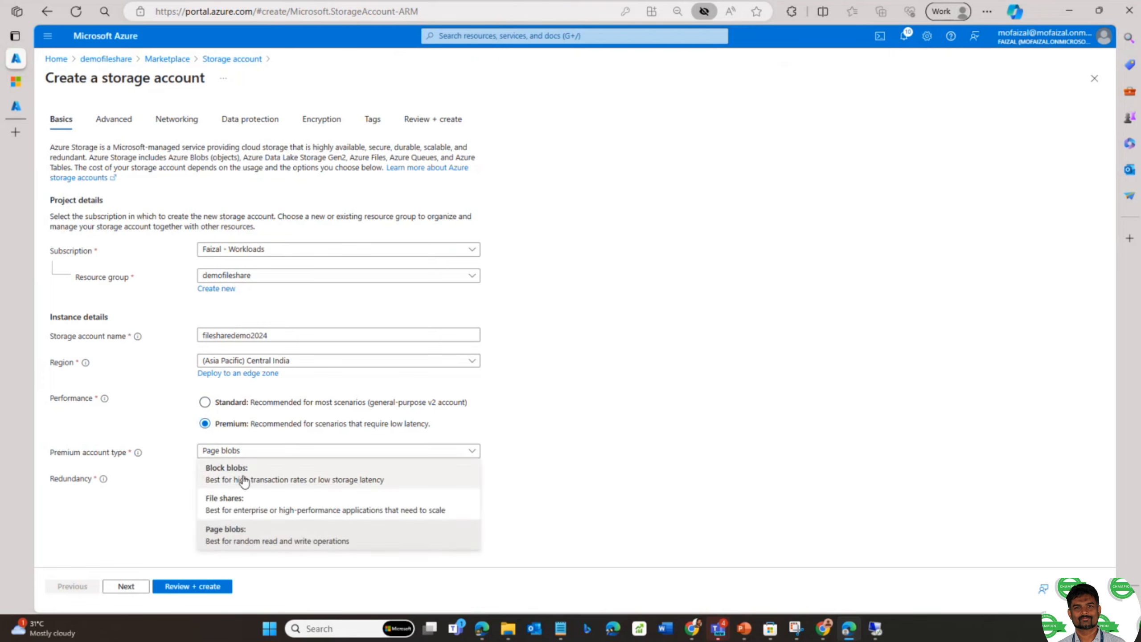
click(241, 506)
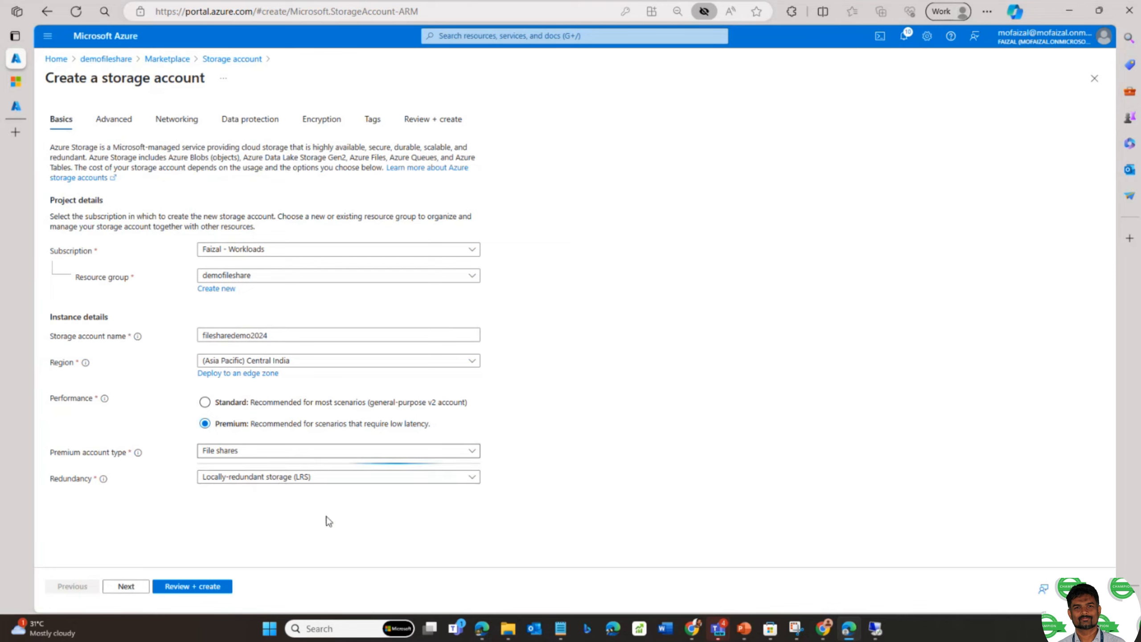
click(342, 484)
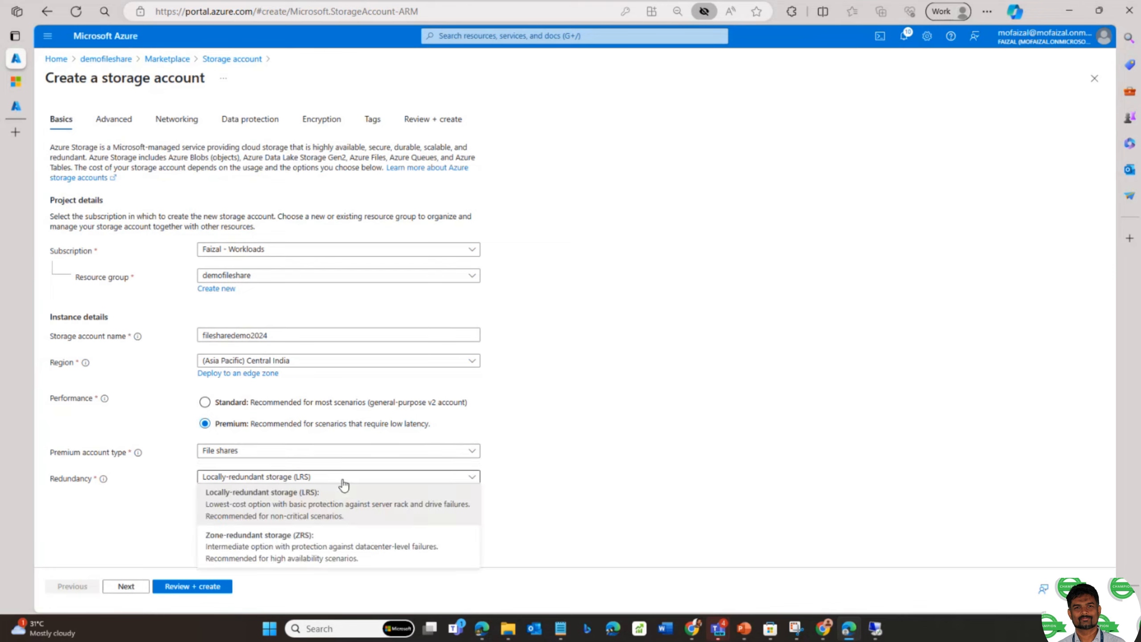
click(342, 483)
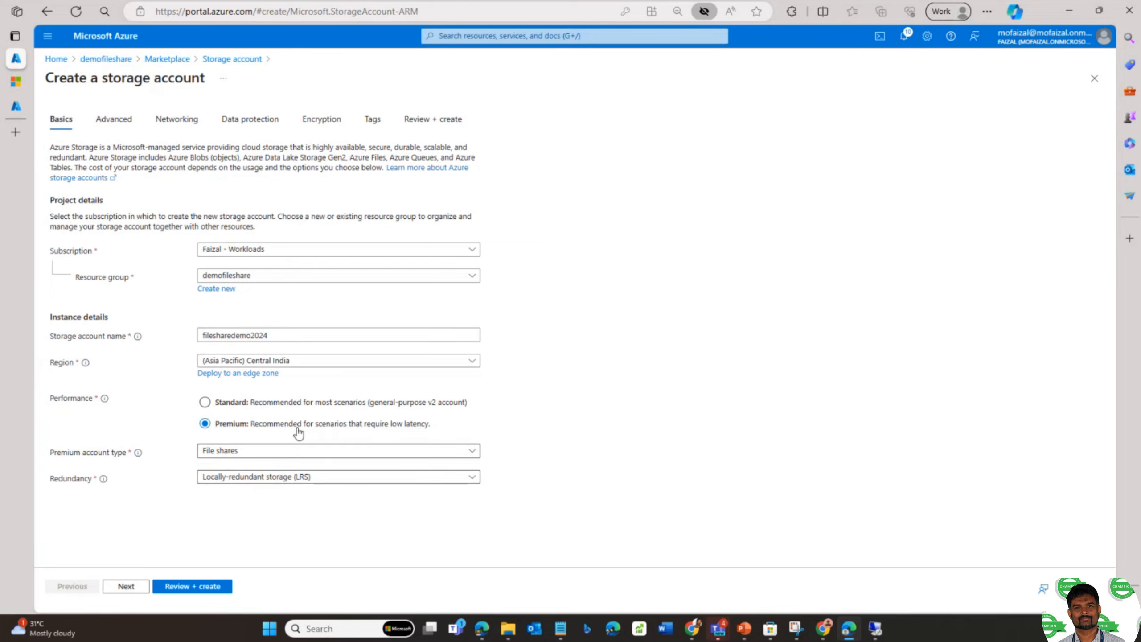
- Check the Advanced settings, then validate and create the filesharedemo2024 storage account
click(114, 119)
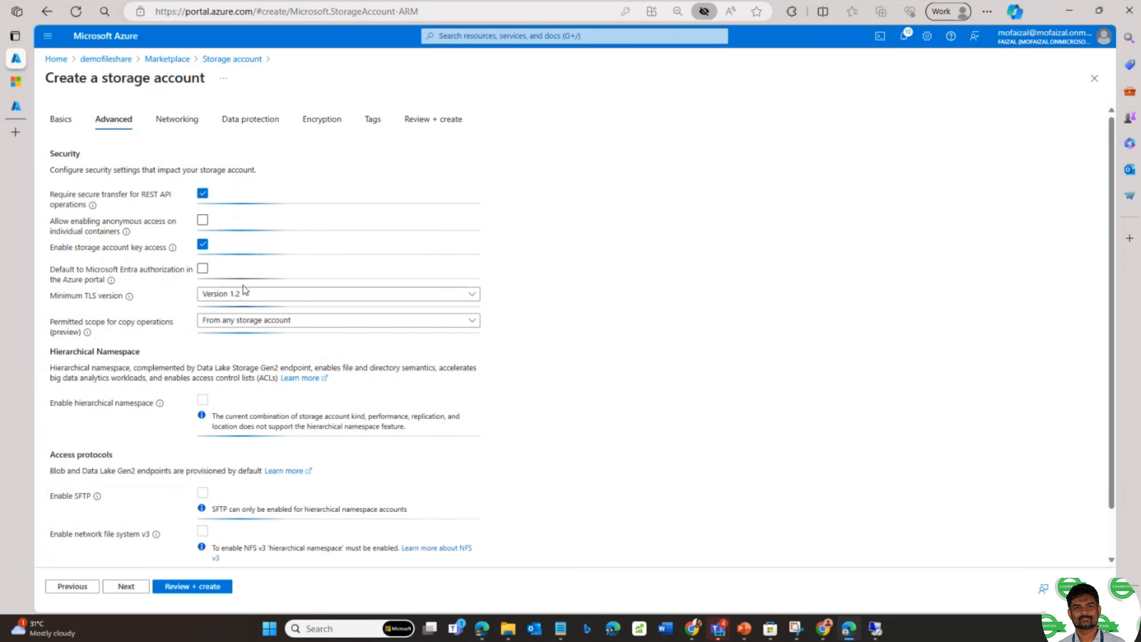
scroll(250, 310, down, 1)
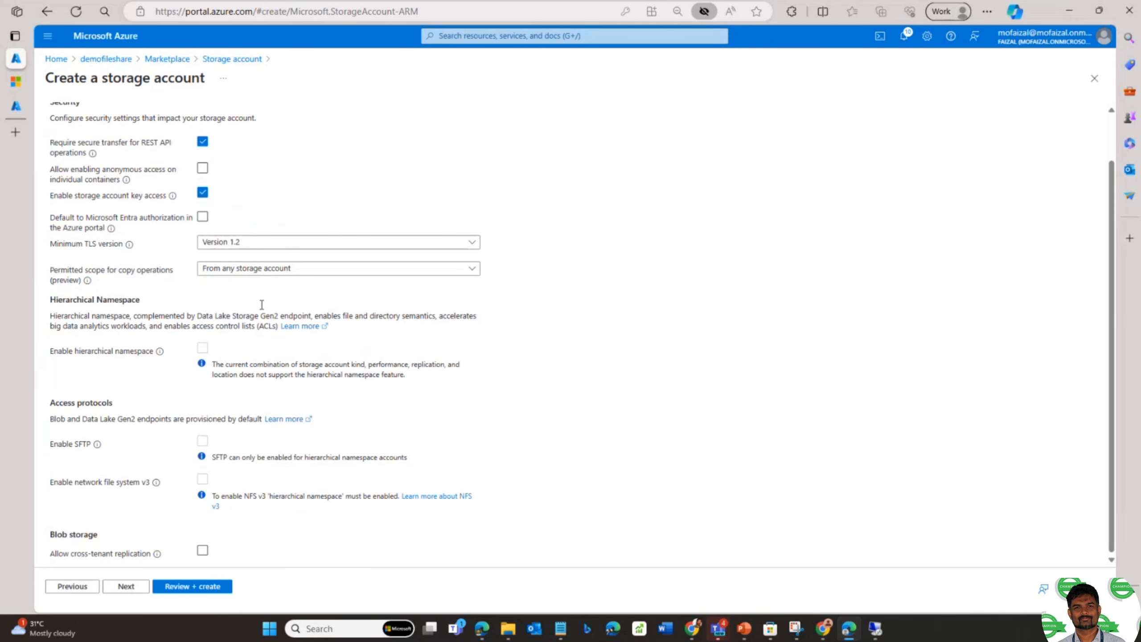
scroll(261, 306, up, 1)
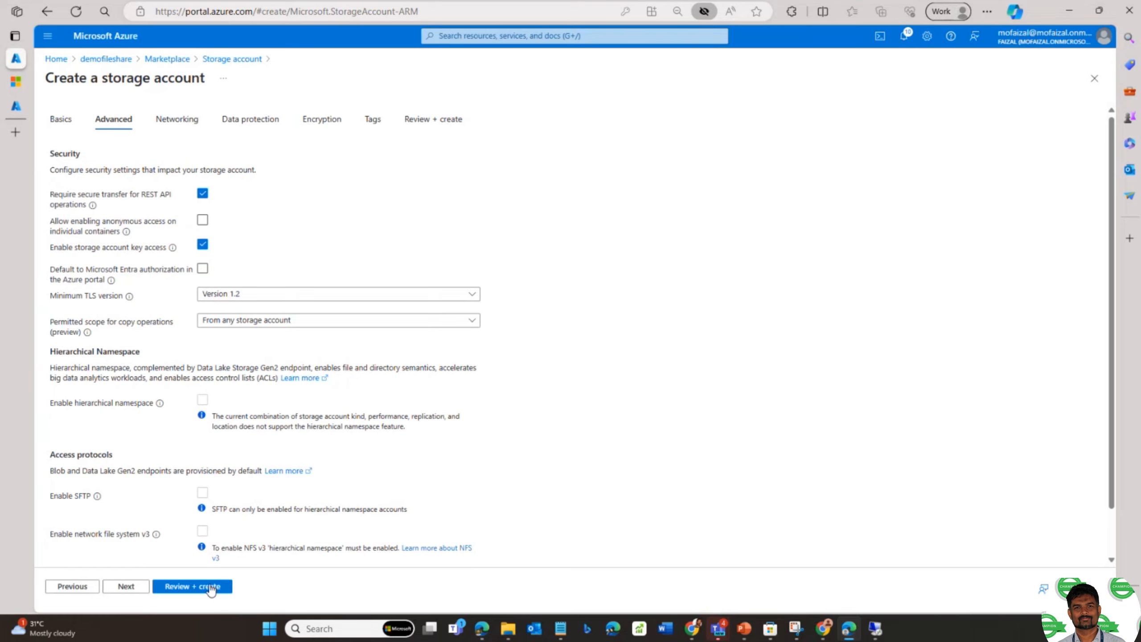
click(192, 586)
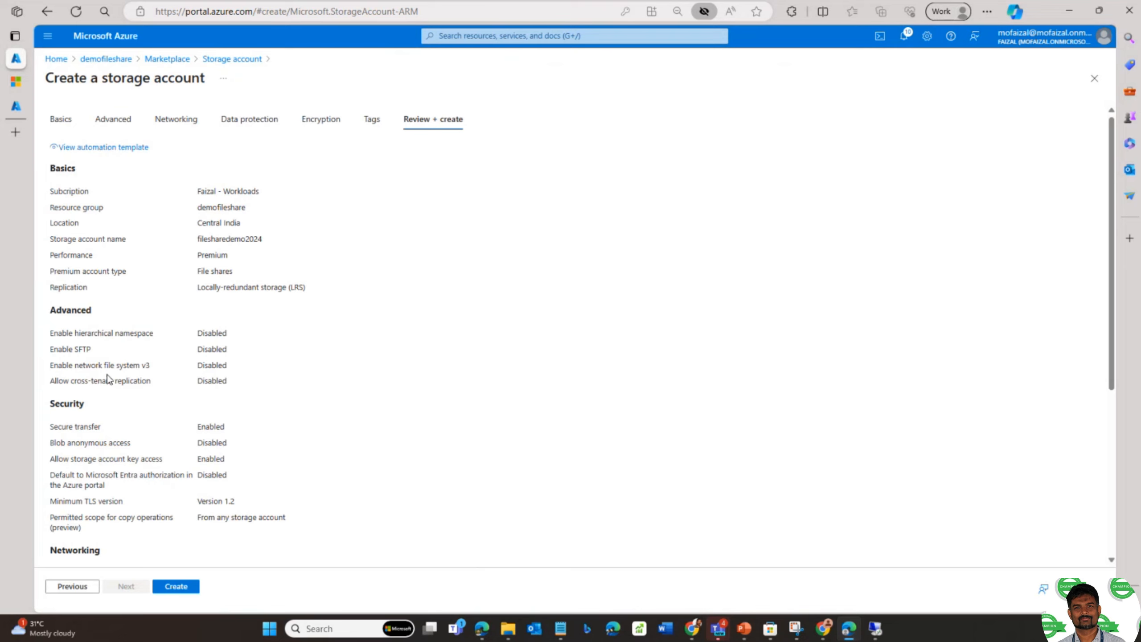
click(191, 587)
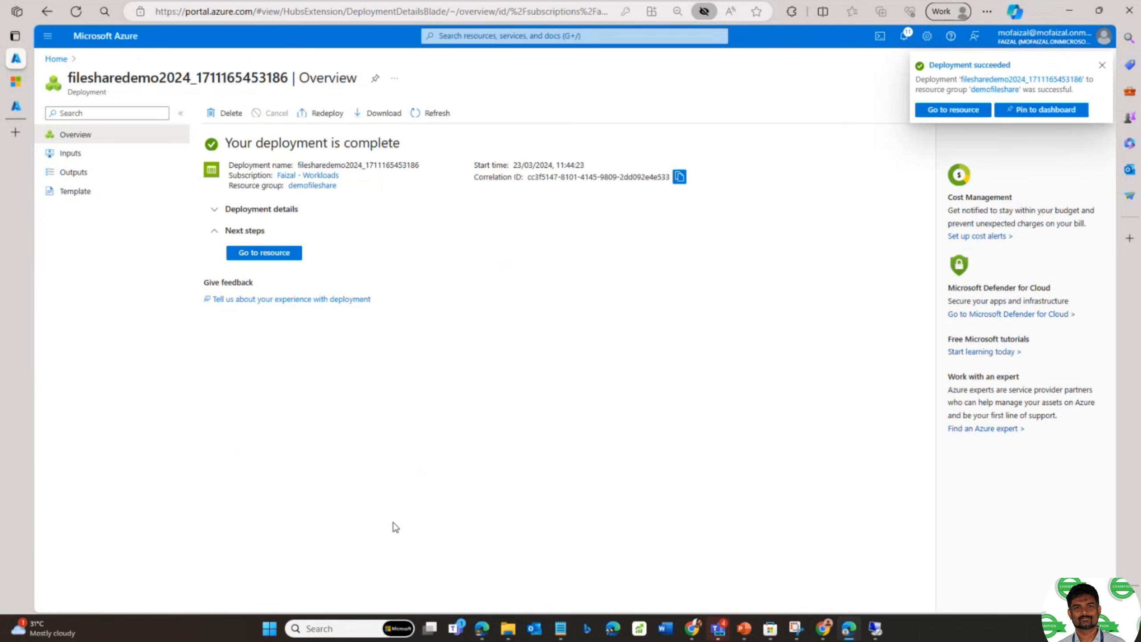
- Go to the filesharedemo2024 resource and show its empty File shares list
click(279, 255)
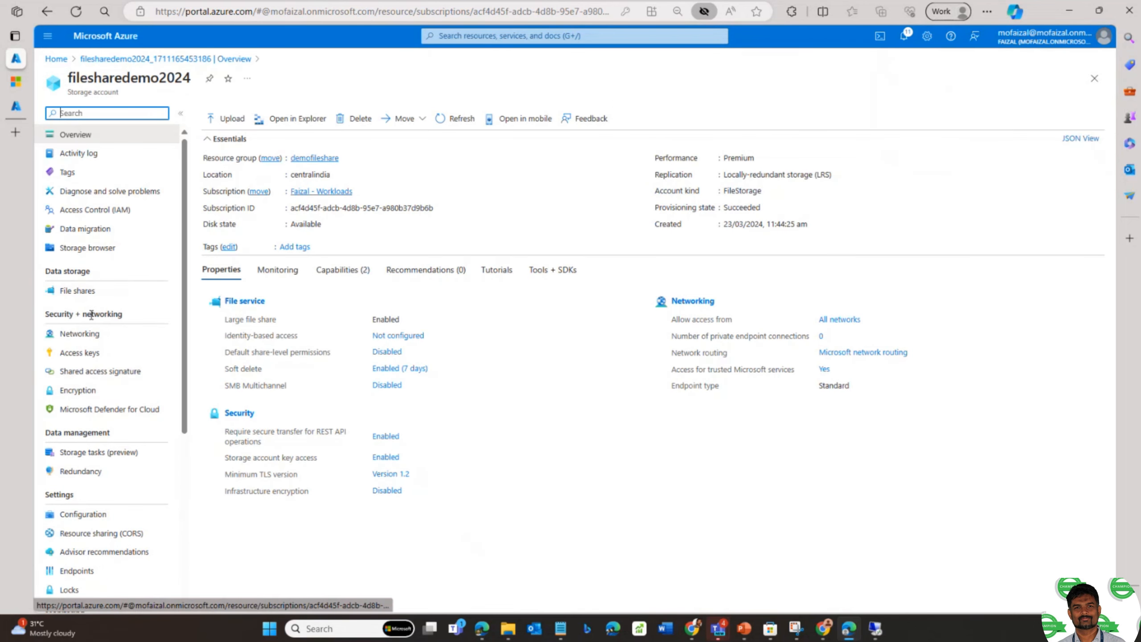
click(79, 301)
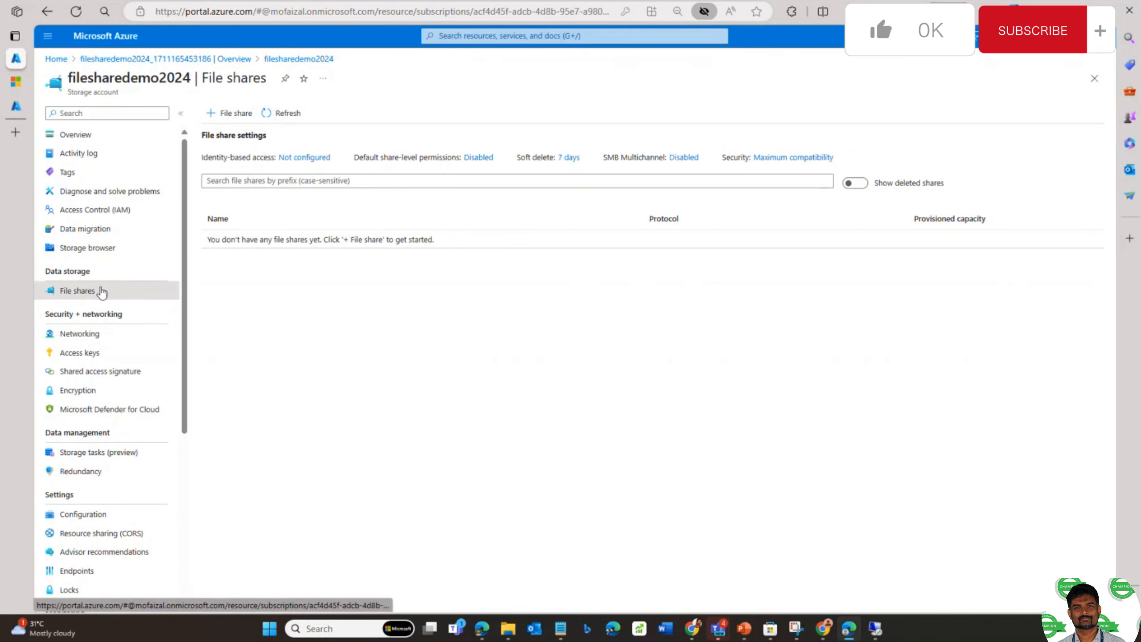
- Start a new file share named demofileshare
click(230, 113)
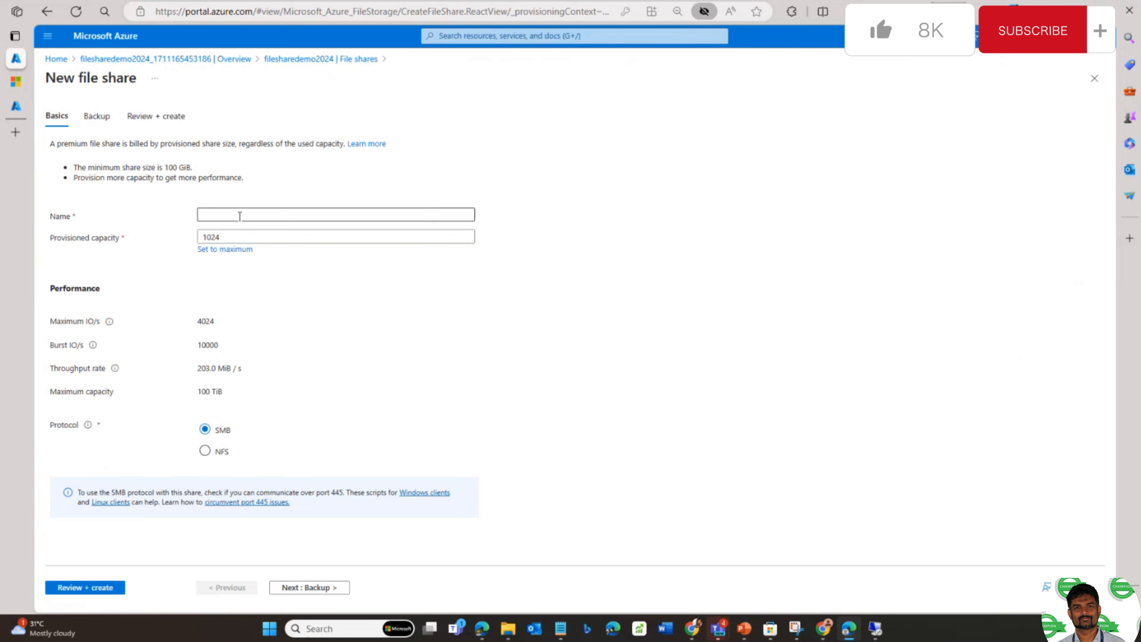
click(239, 217)
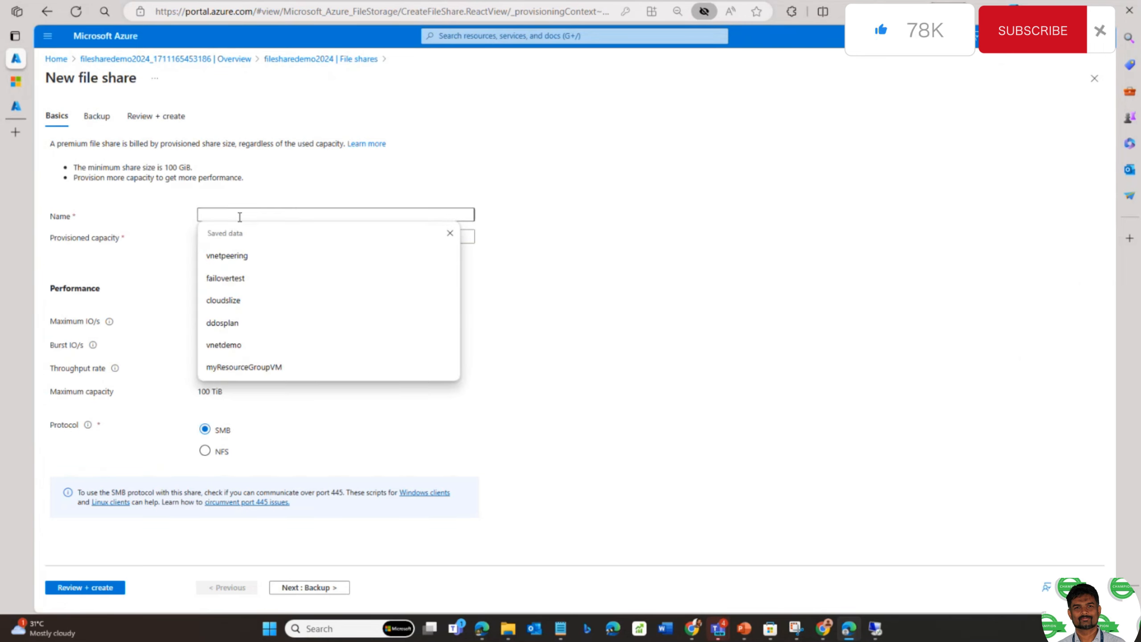
text(dem)
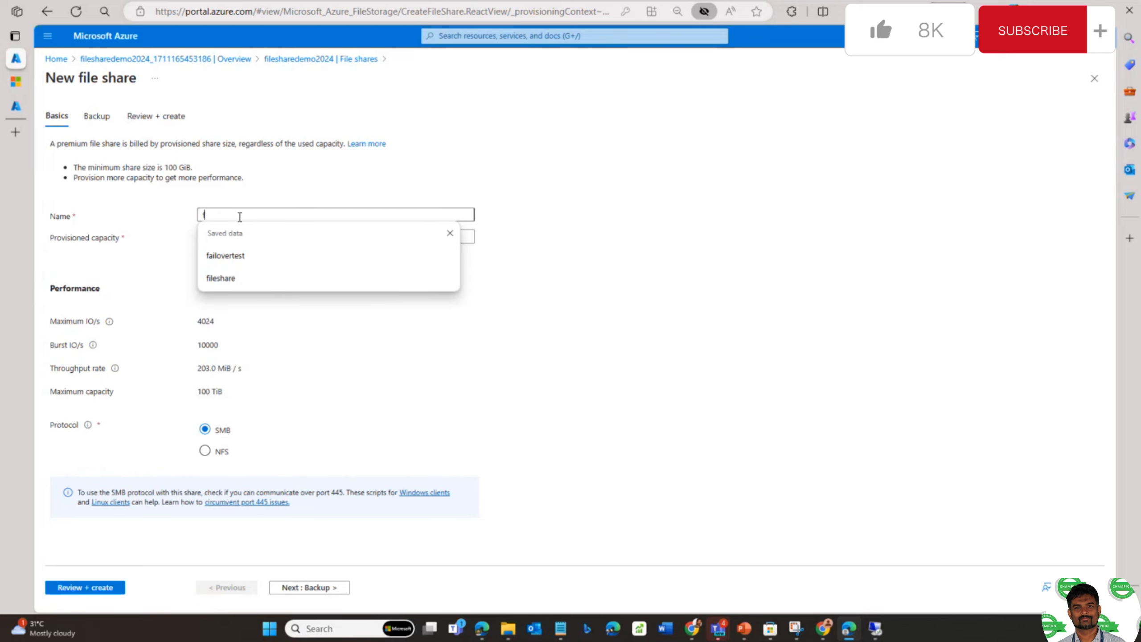
text(ofileshare)
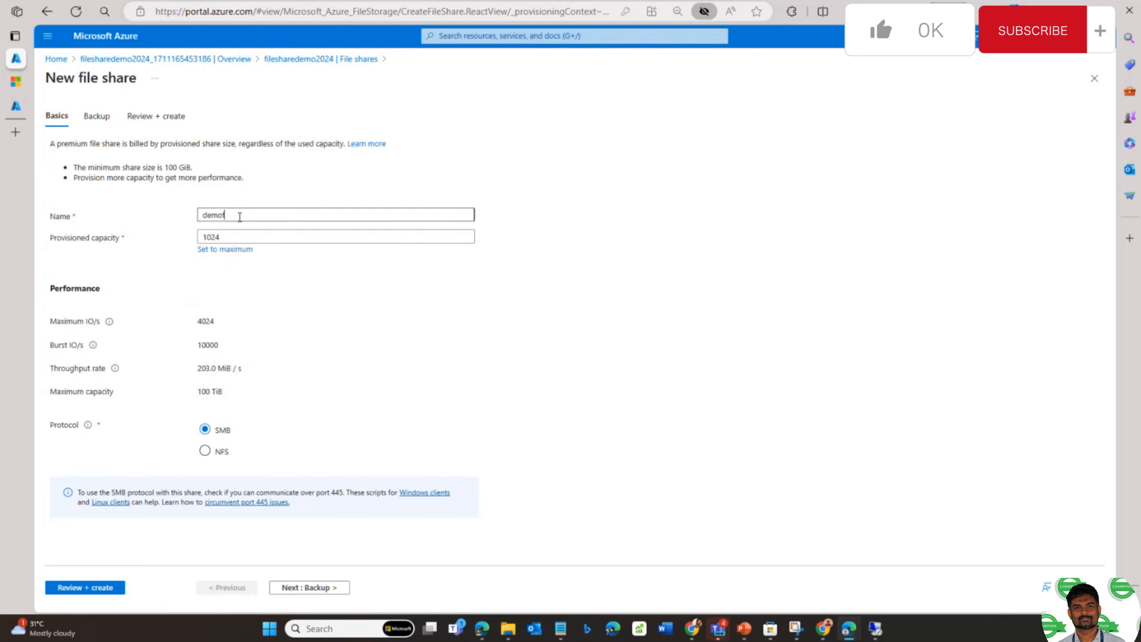
click(319, 296)
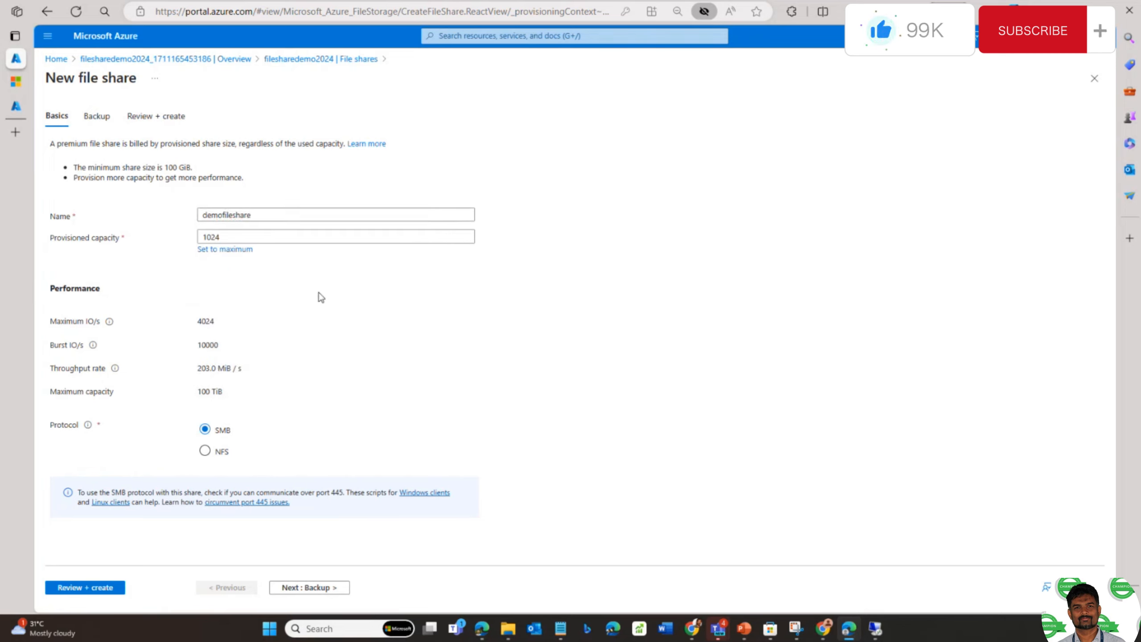
- Set the provisioned capacity to 1024 GiB and leave the protocol on SMB
click(228, 254)
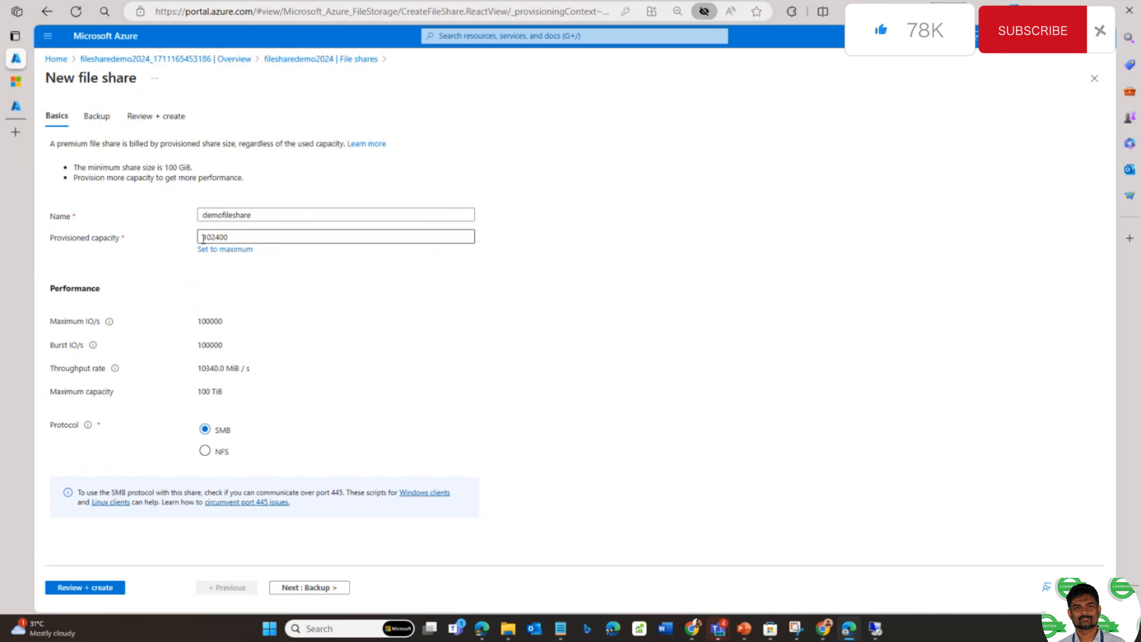
drag(231, 237, 168, 247)
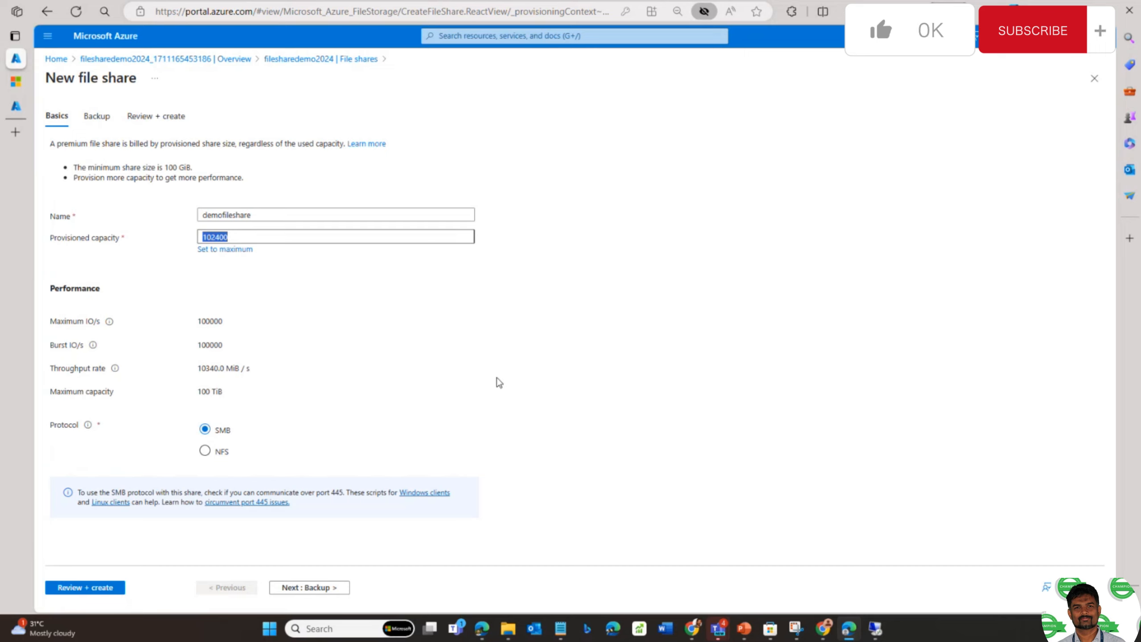
click(237, 238)
key(BackSpace)
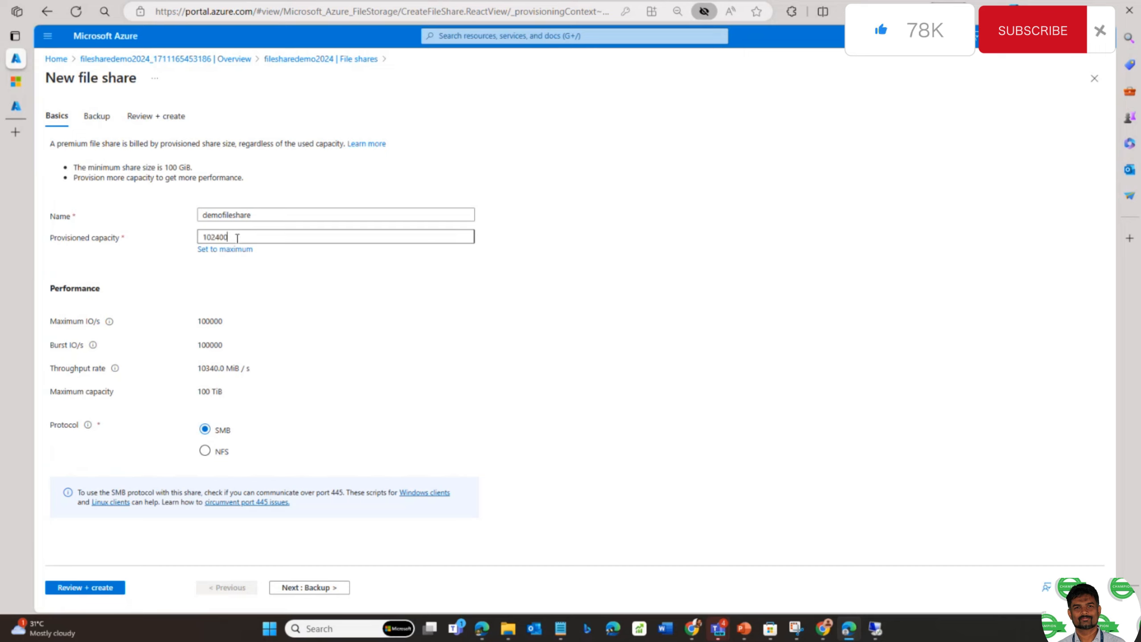
key(BackSpace)
key(BackSpace)
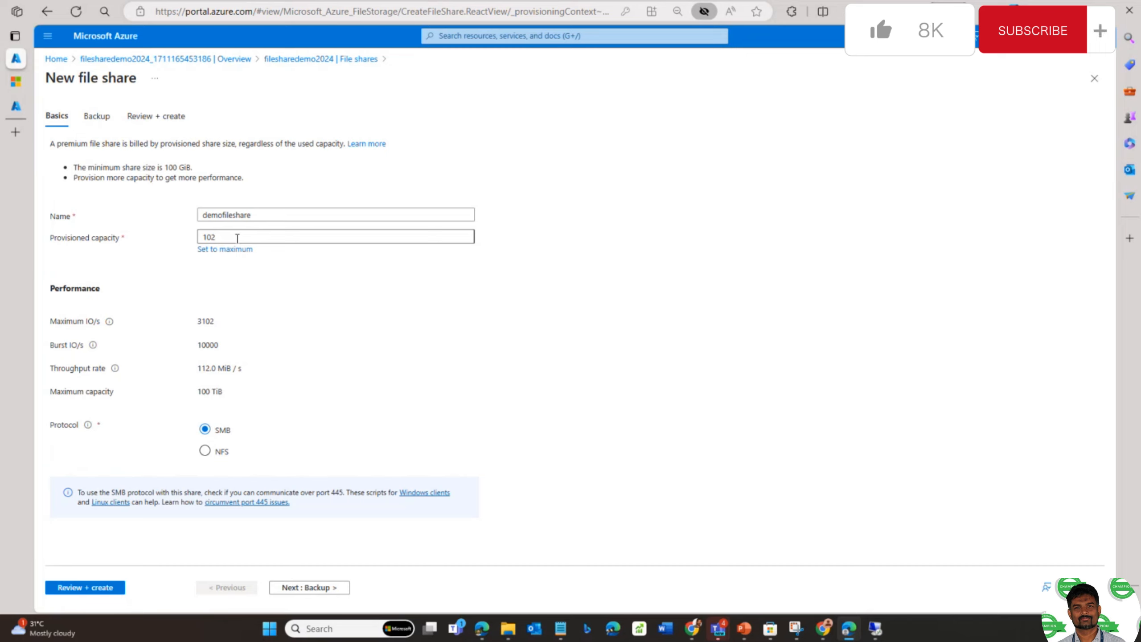
text(4)
click(279, 283)
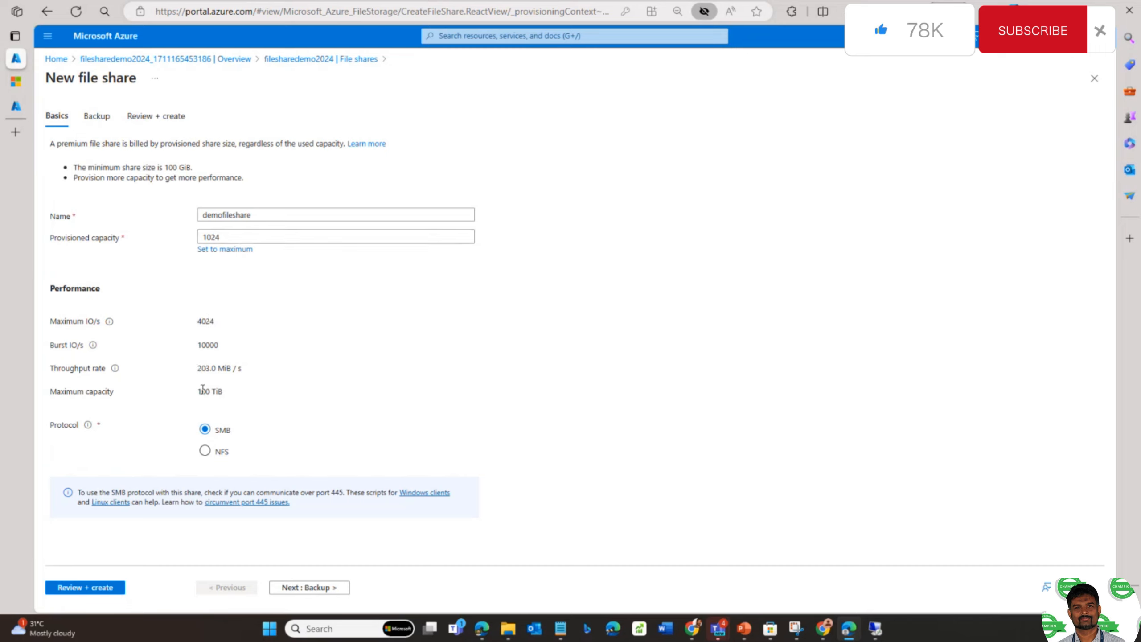
drag(195, 391, 232, 392)
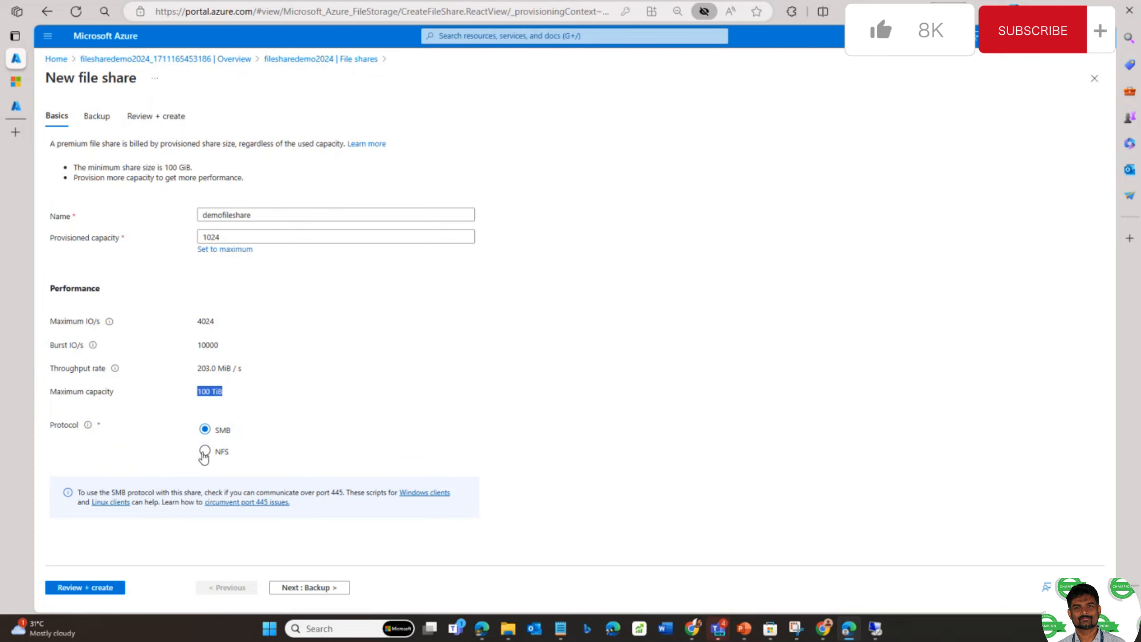
click(205, 453)
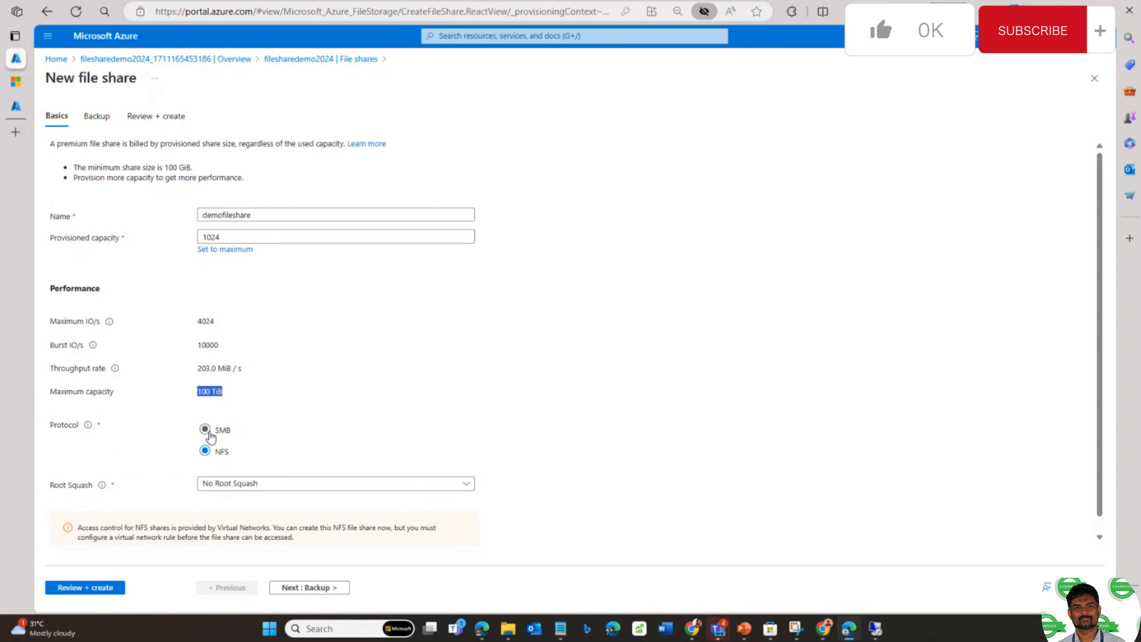
click(210, 434)
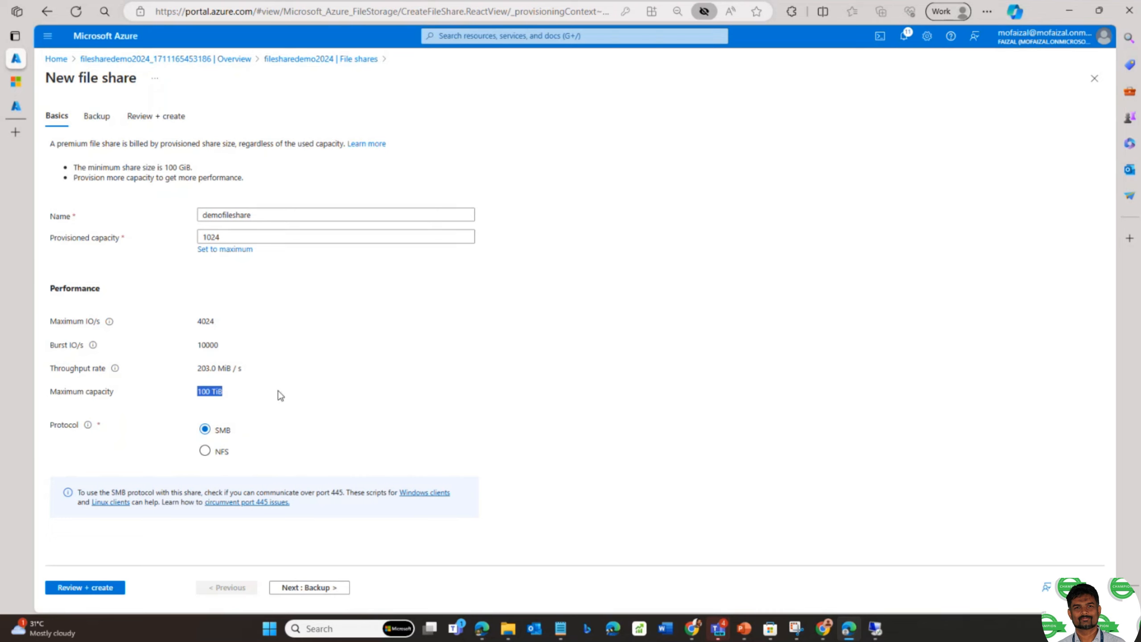
- Enable backup for the share into a new recovery vault and open its policy for editing
click(95, 116)
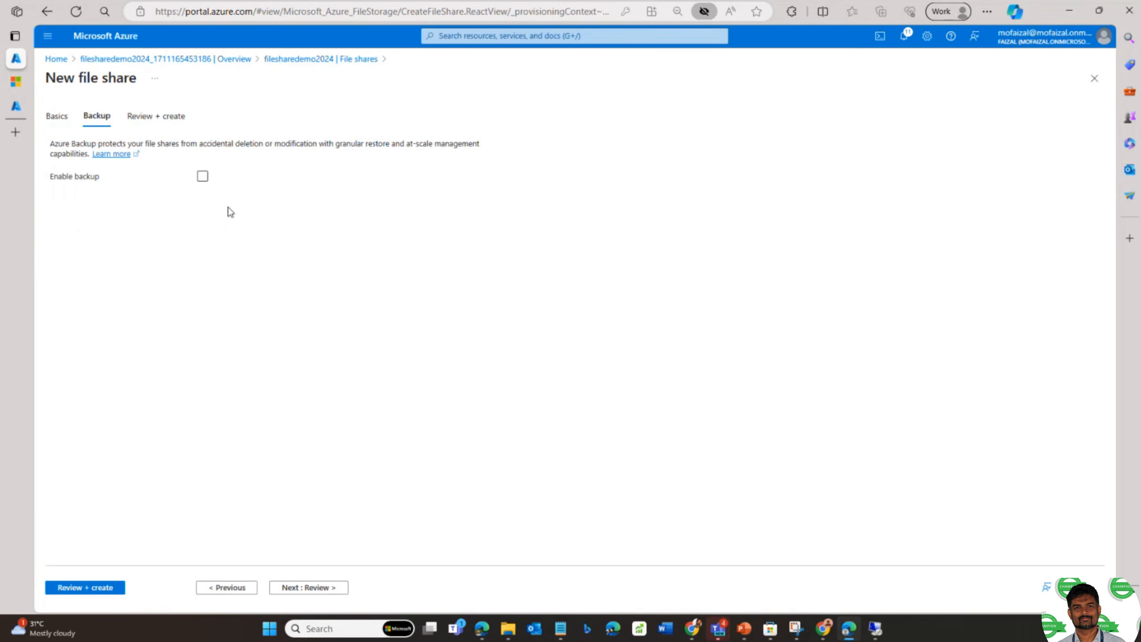
click(203, 177)
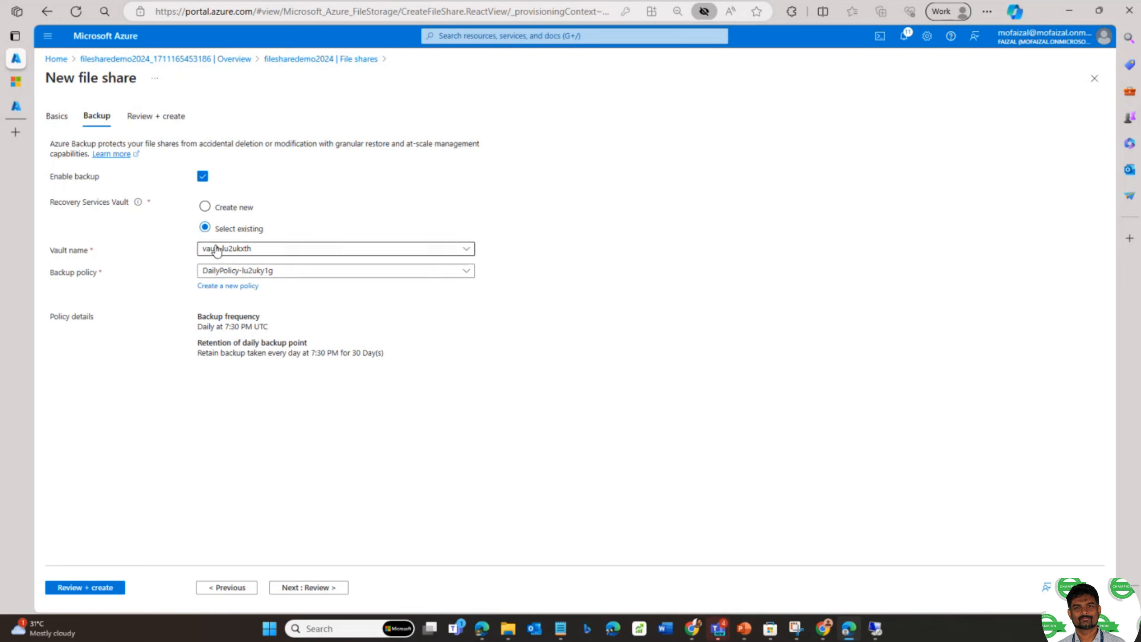
click(216, 210)
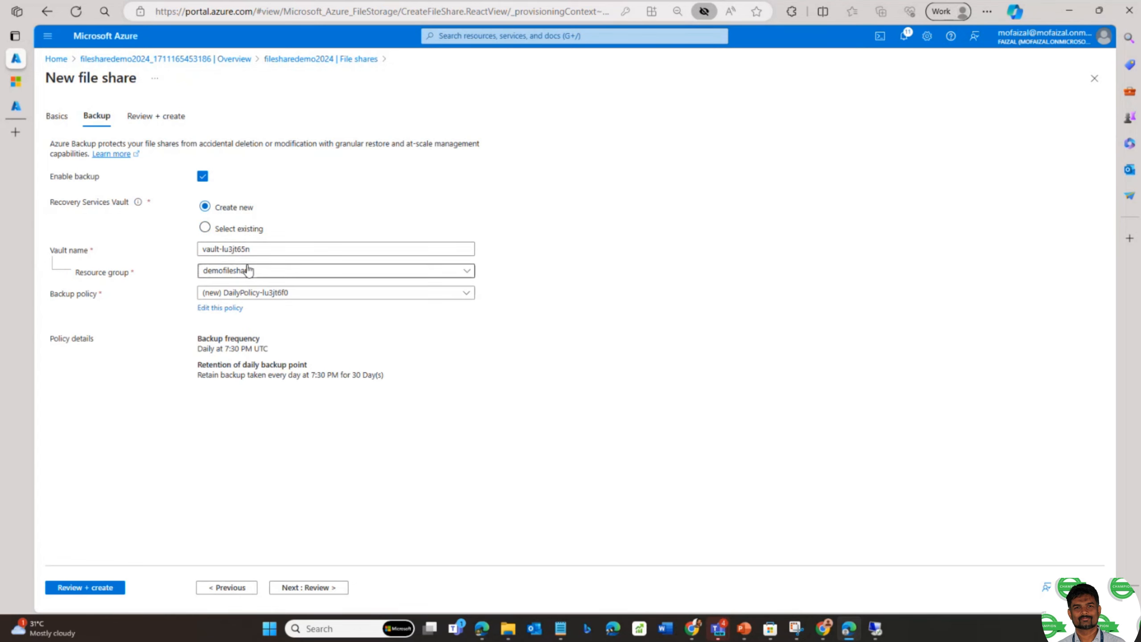
click(229, 308)
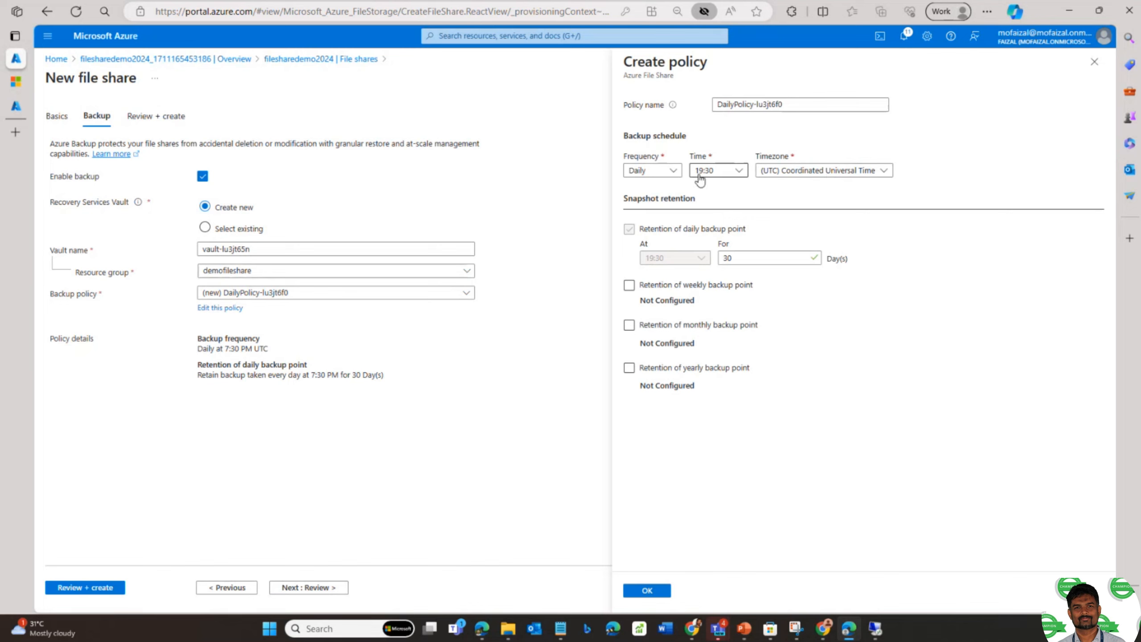
- Try an hourly every-4-hours schedule, then set the backup frequency back to daily
click(671, 170)
click(642, 206)
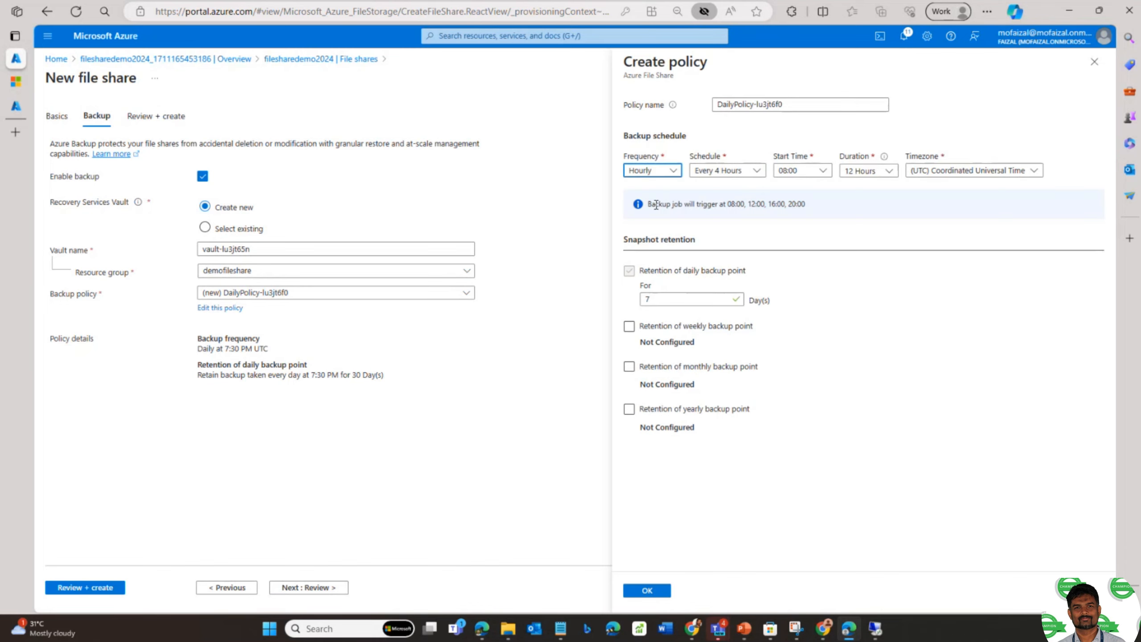
click(753, 171)
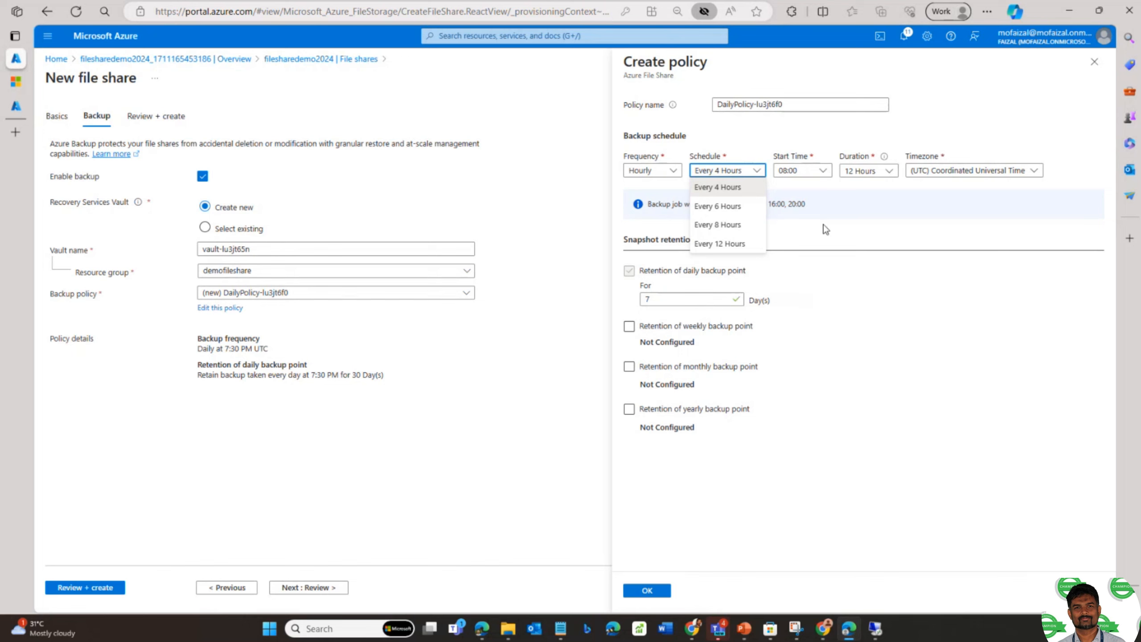
click(734, 195)
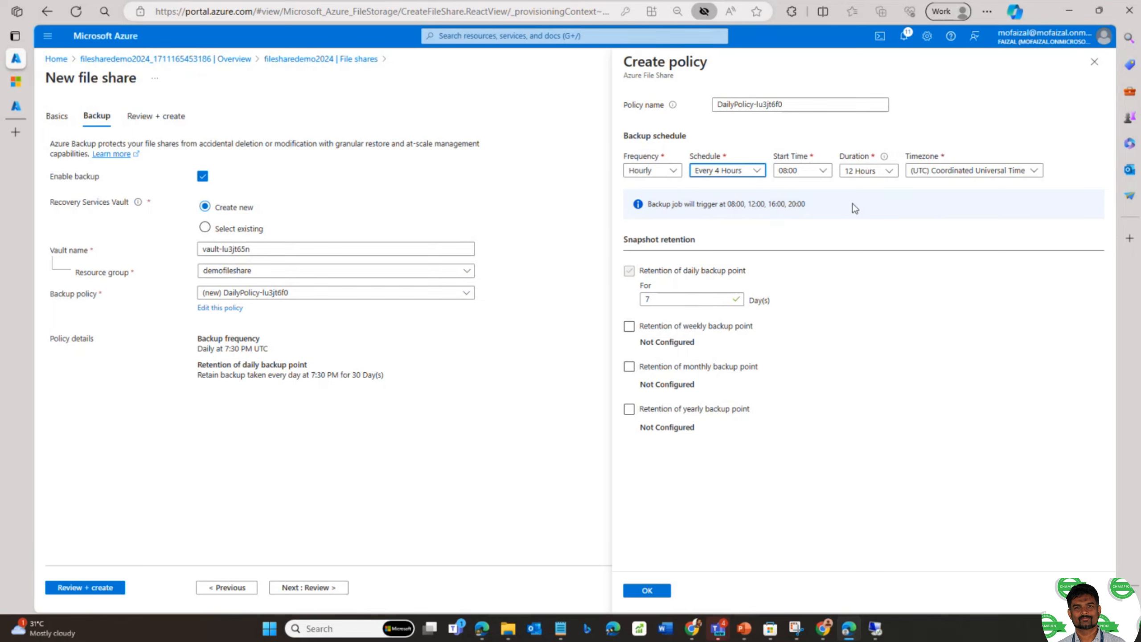
click(670, 171)
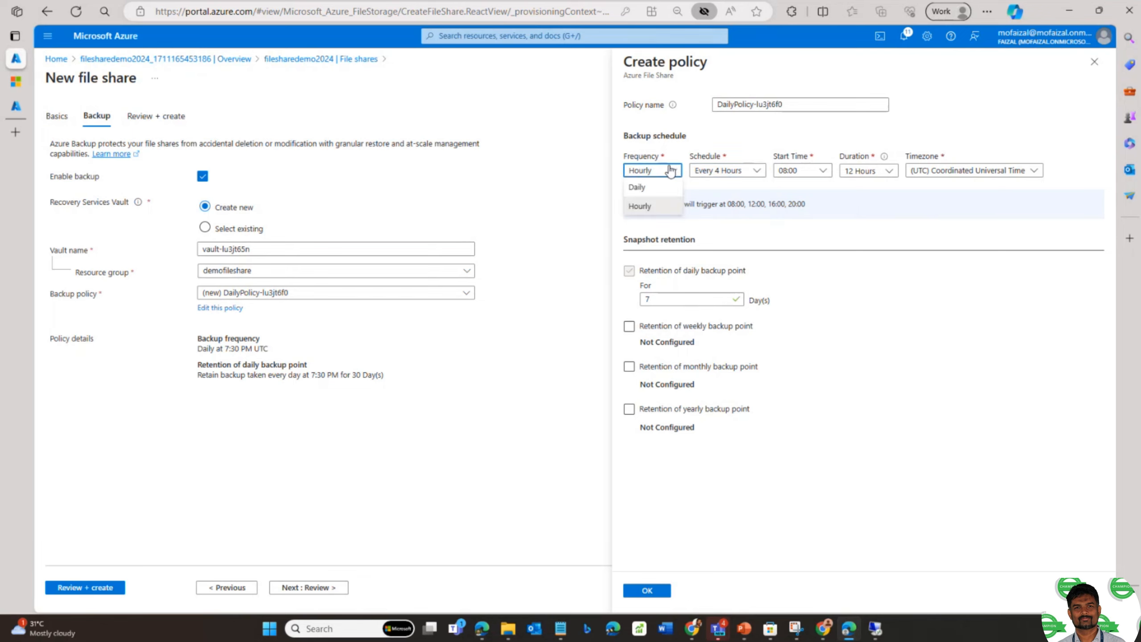
click(638, 187)
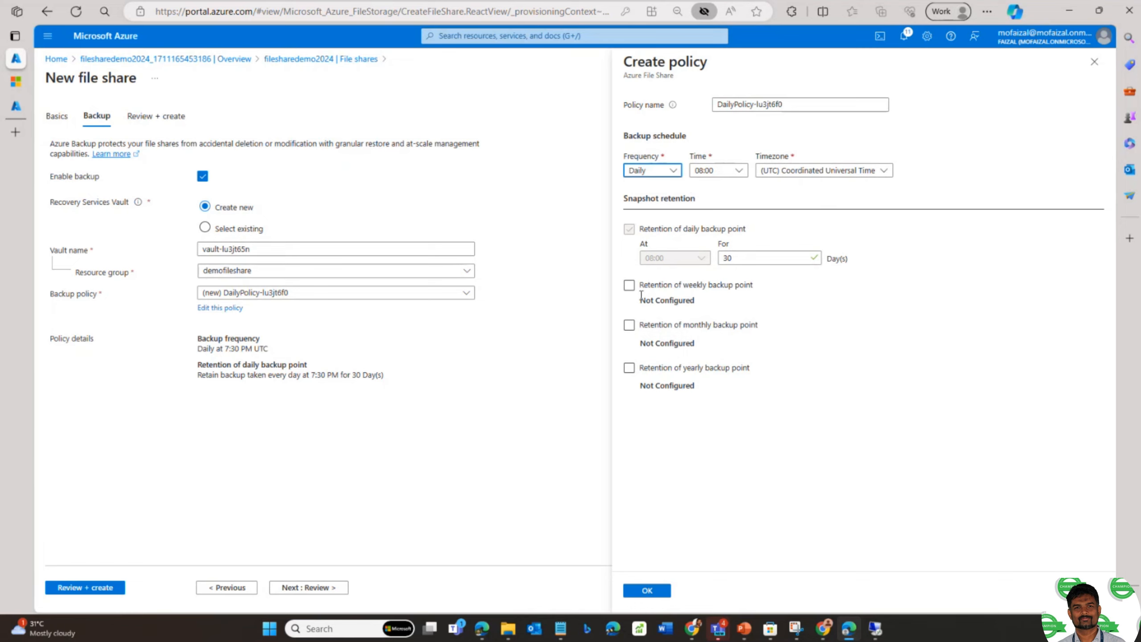
- Try weekly, monthly and yearly retention on Sunday, then turn all three off again
click(631, 286)
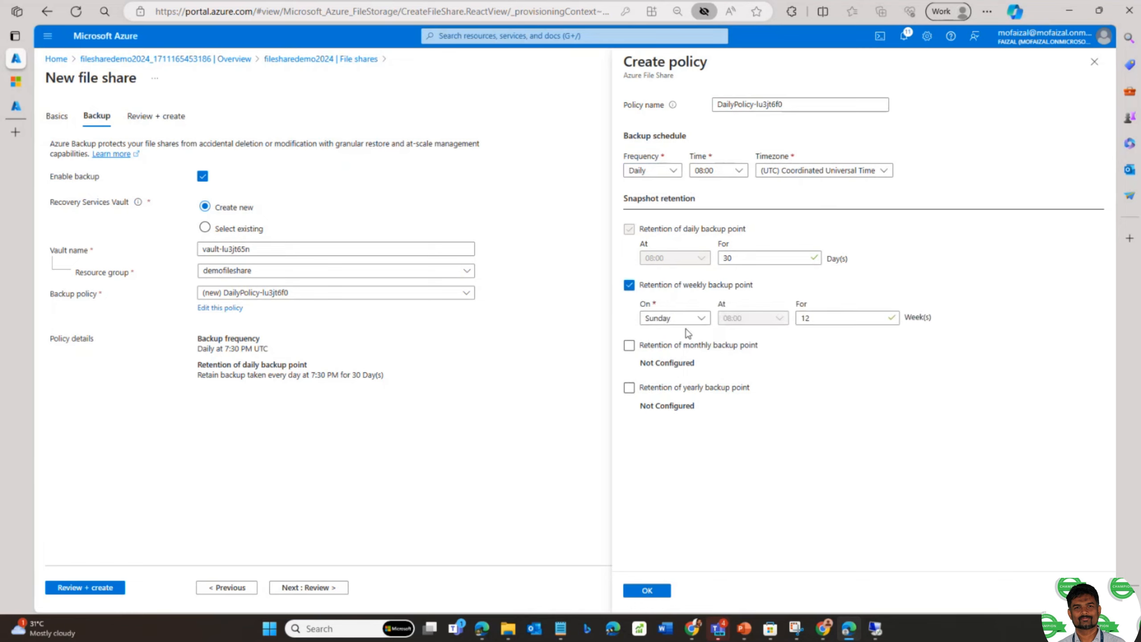
click(698, 319)
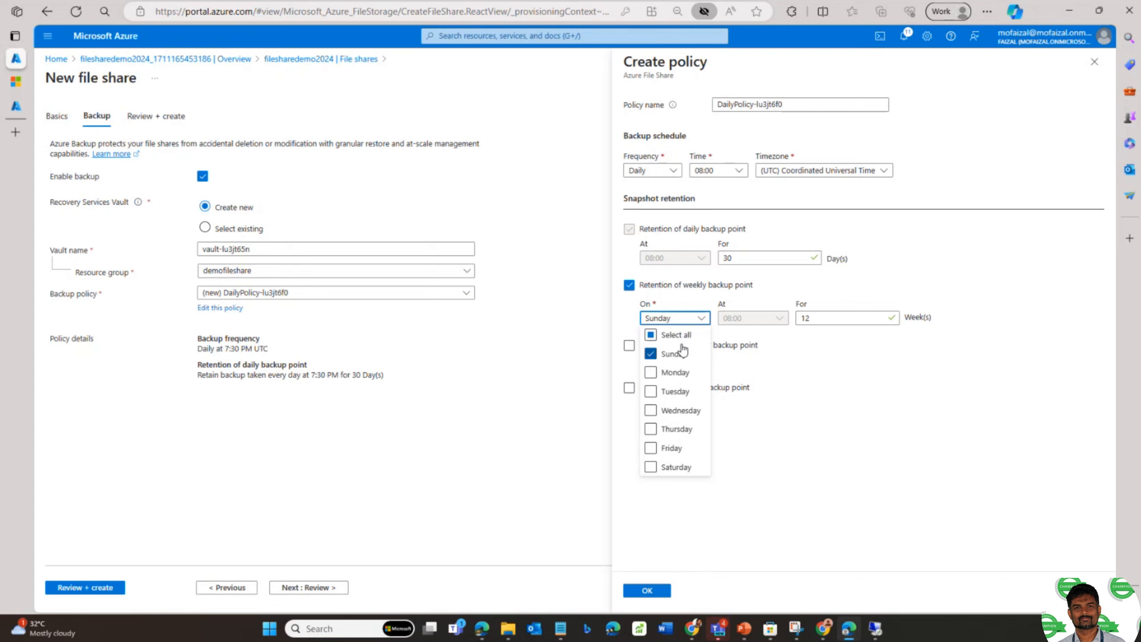
click(859, 351)
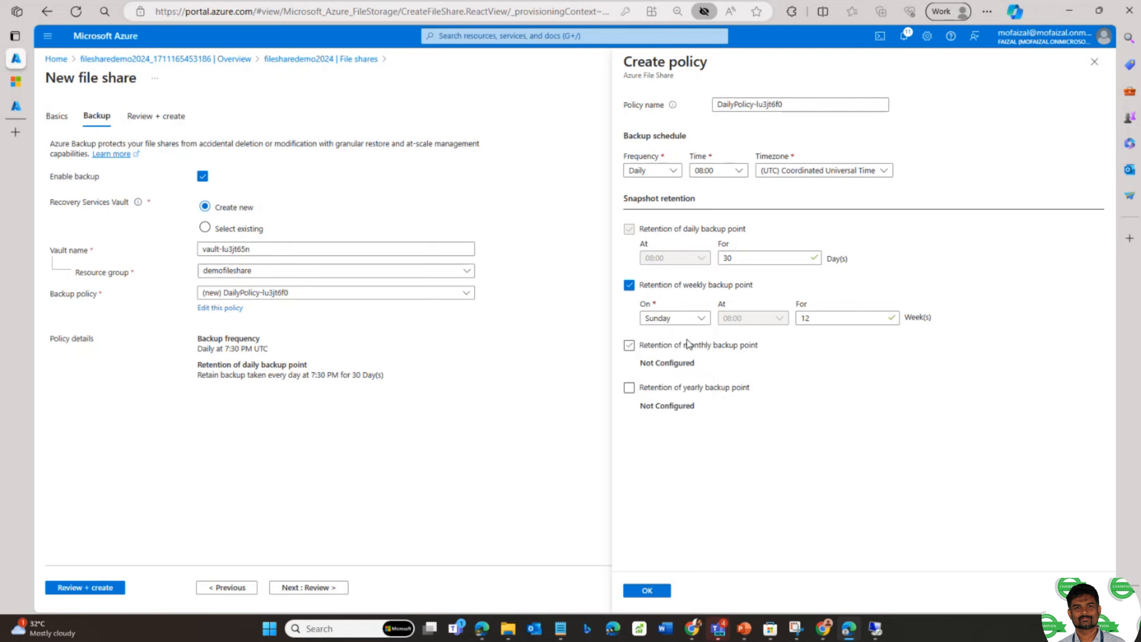
click(641, 348)
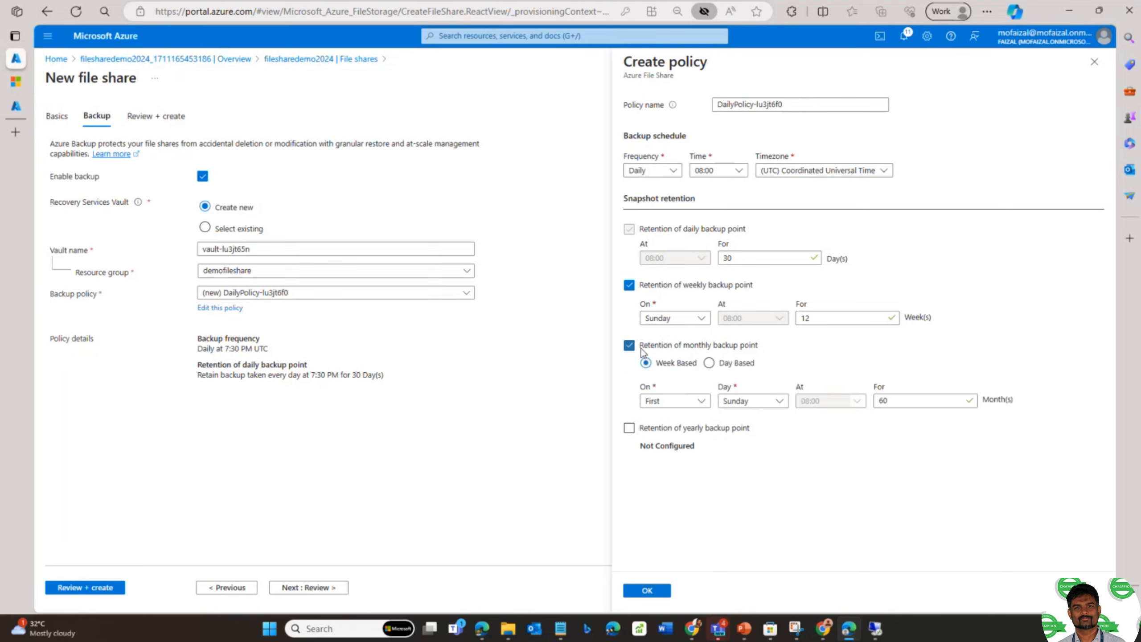
click(691, 404)
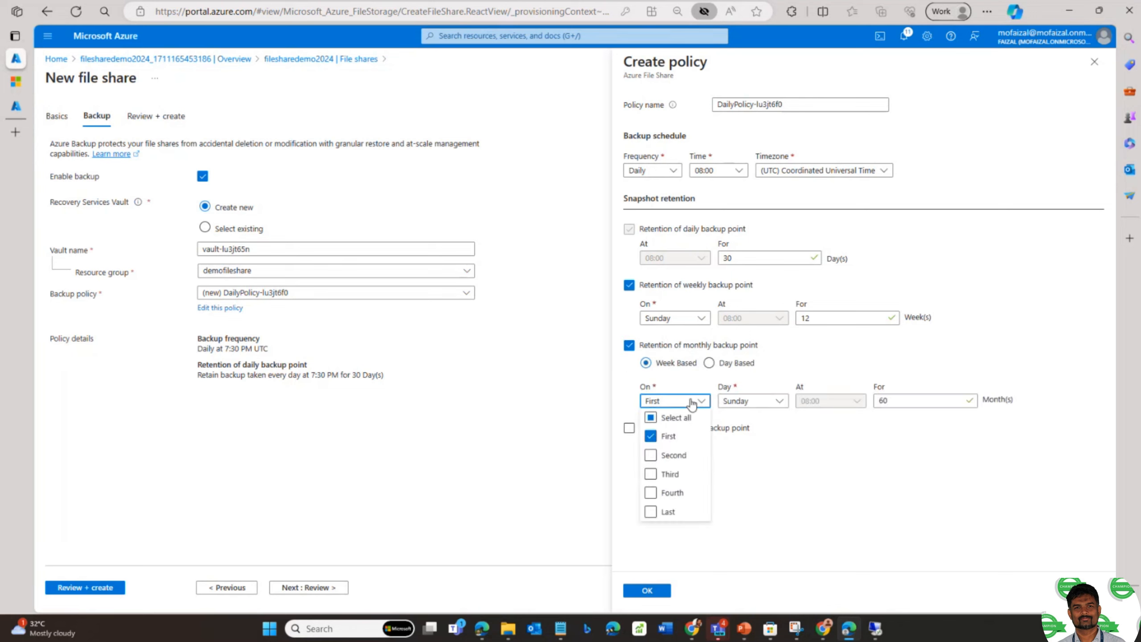
click(840, 449)
click(675, 401)
click(749, 405)
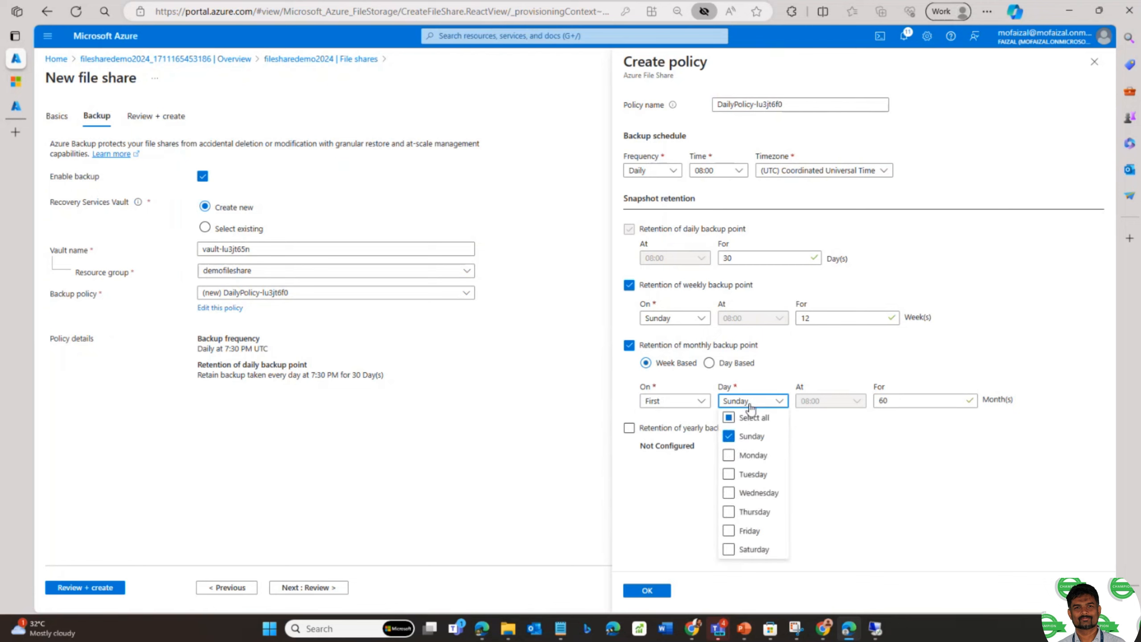
click(684, 529)
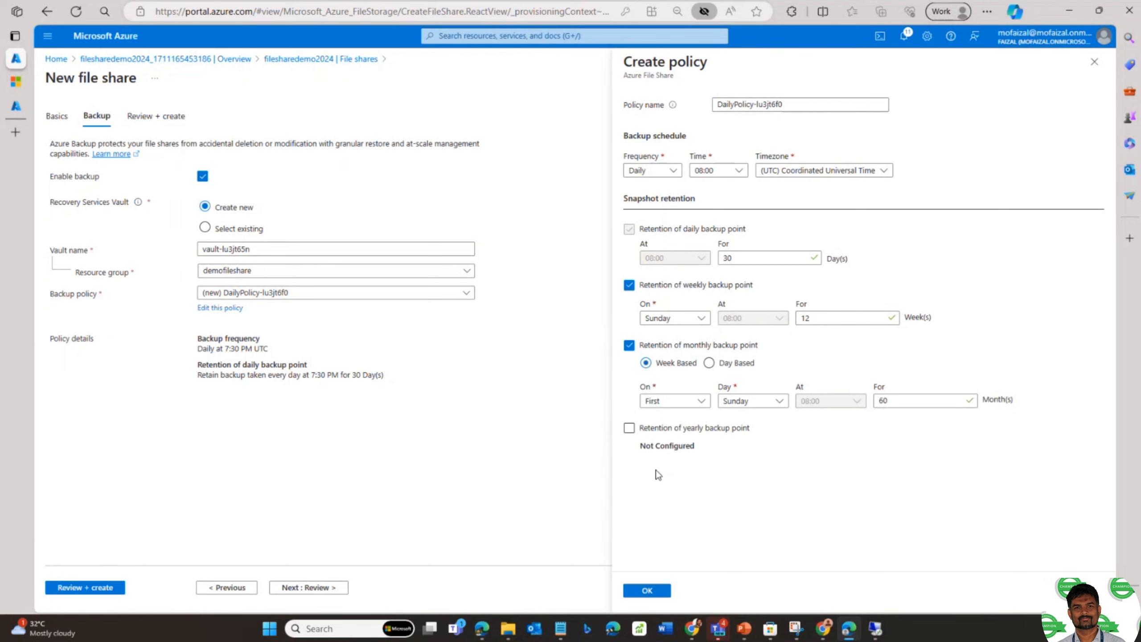
click(629, 428)
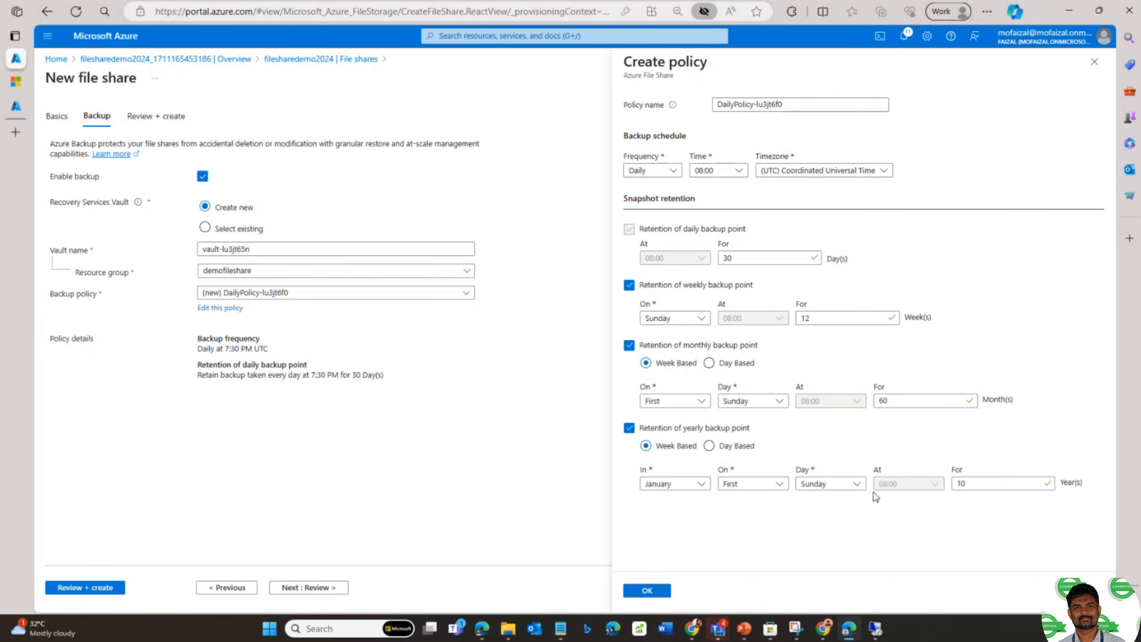
click(629, 285)
click(629, 324)
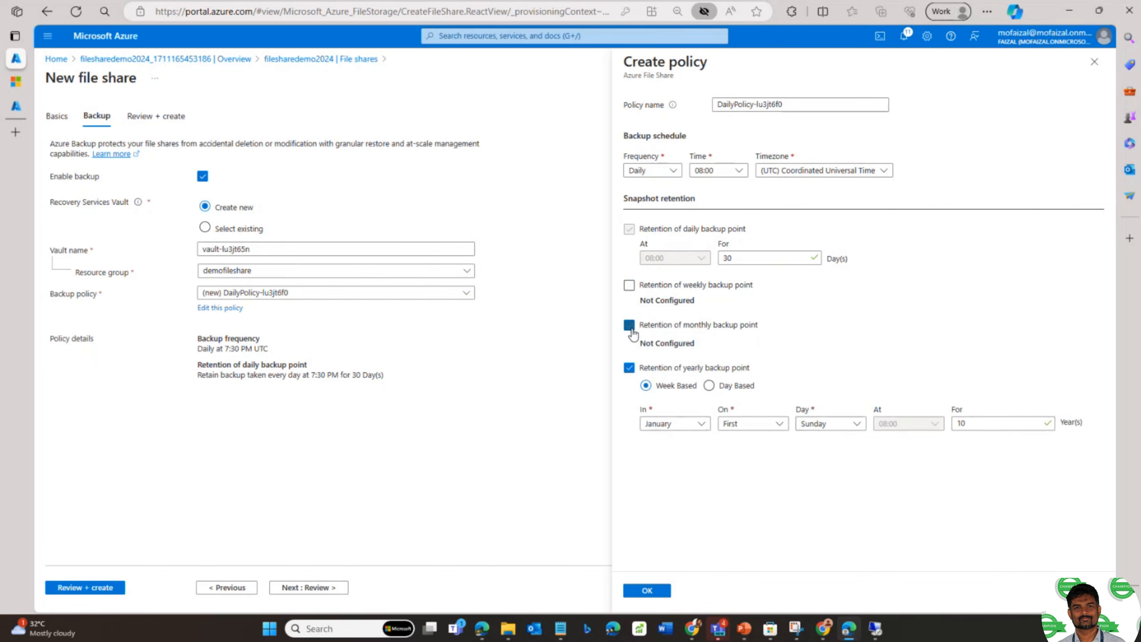
click(630, 368)
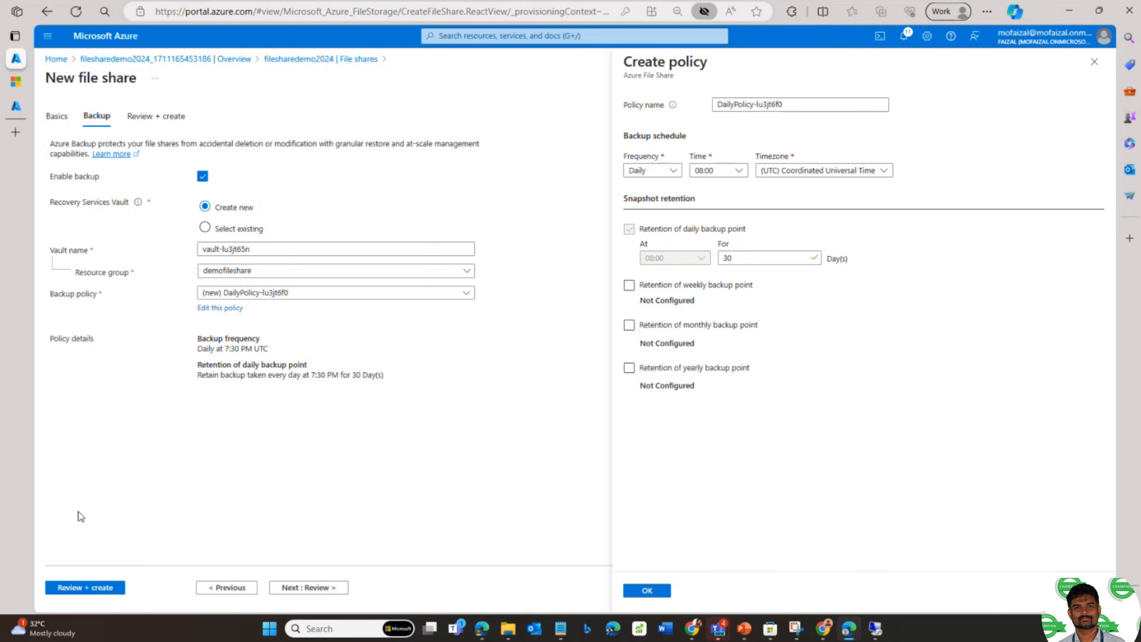
- Review the share, confirm the backup policy, and create demofileshare
click(89, 588)
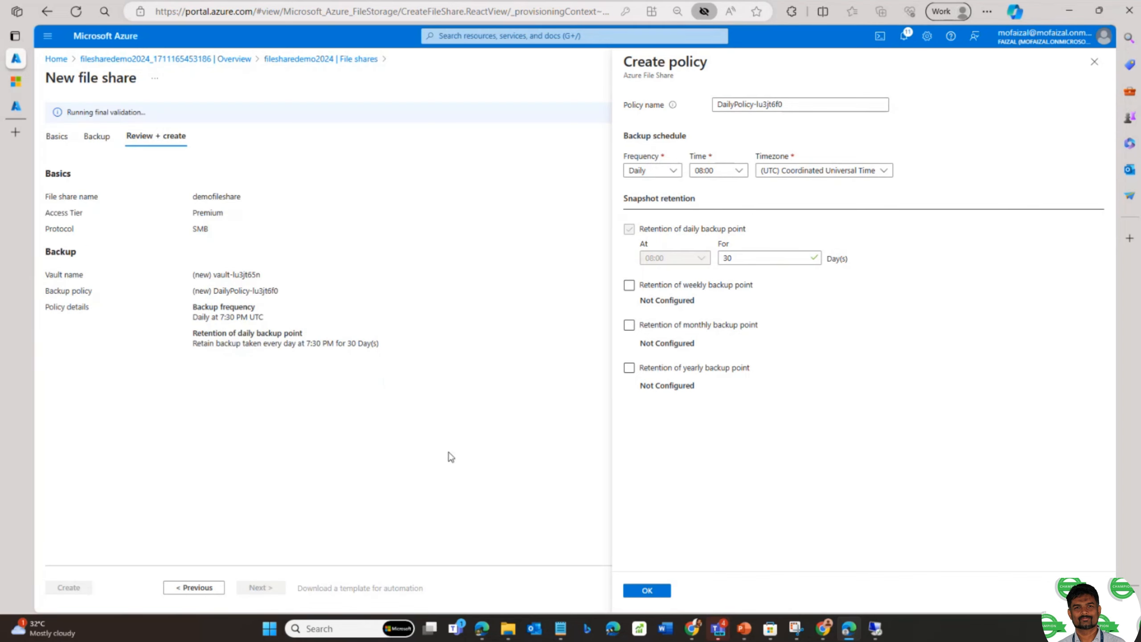
click(646, 591)
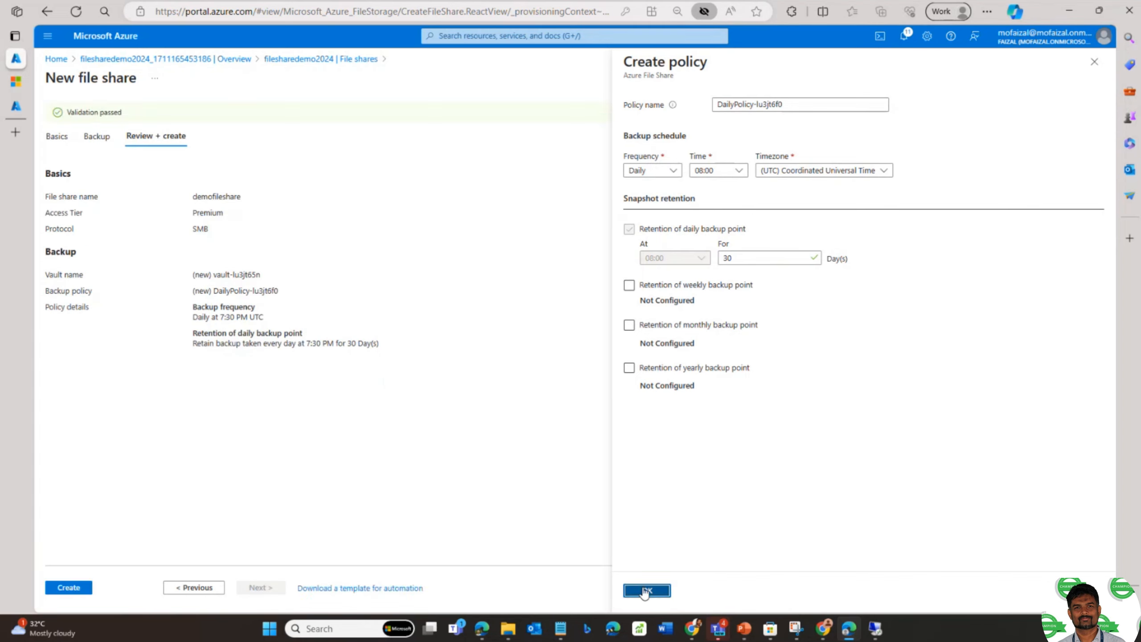
click(57, 588)
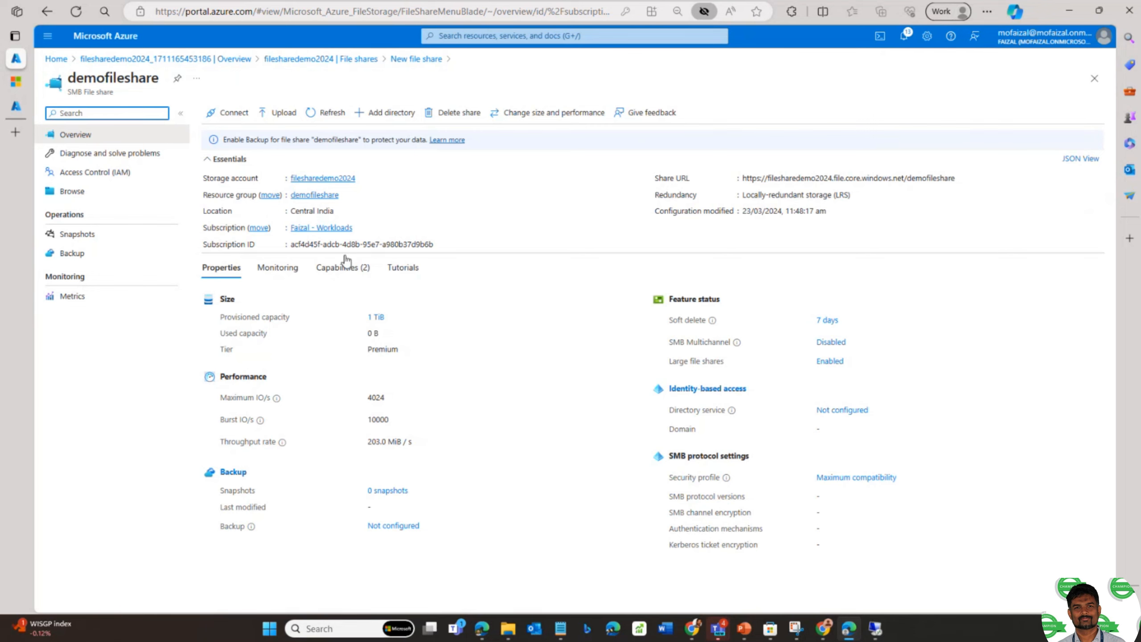
- Upload azurevnet.png and Cloud computing benefits.png into the share
click(72, 191)
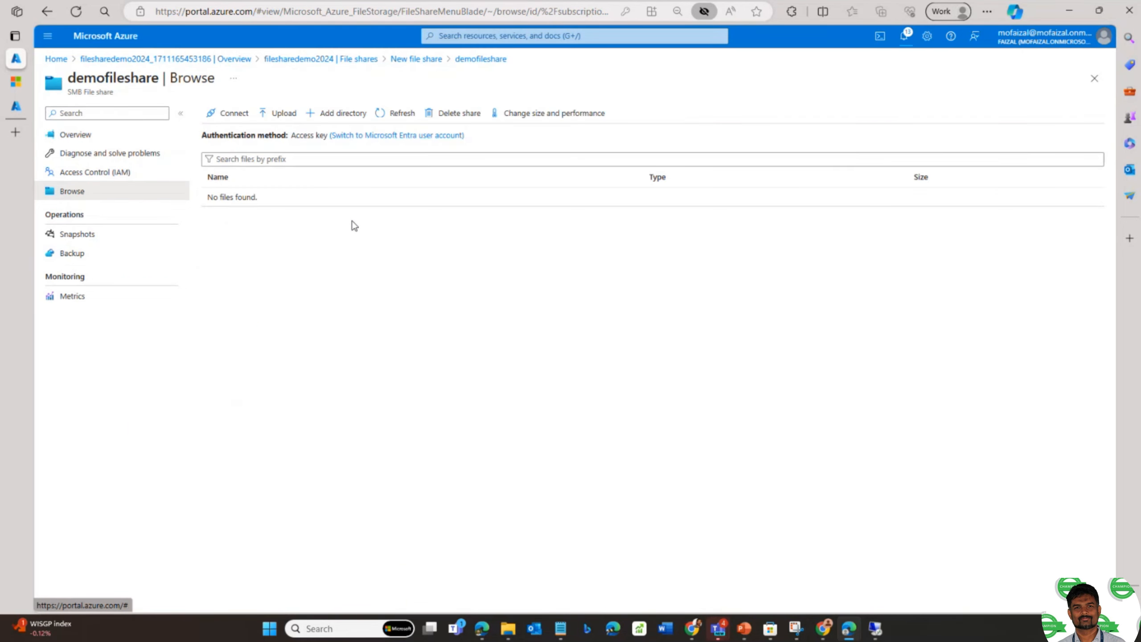
click(322, 115)
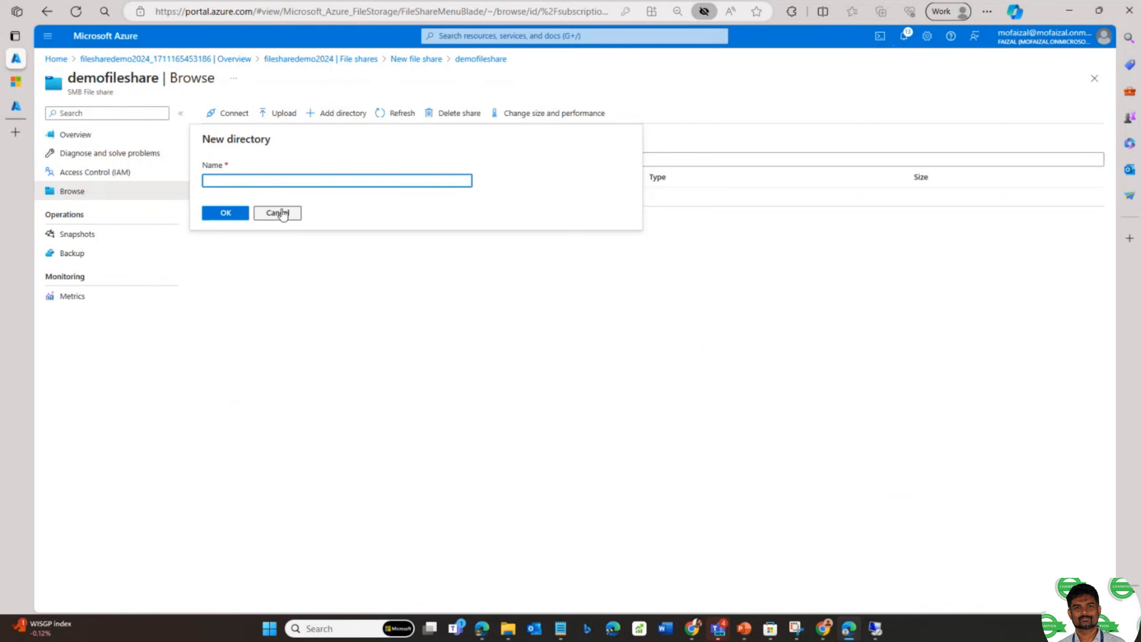
click(281, 214)
click(283, 114)
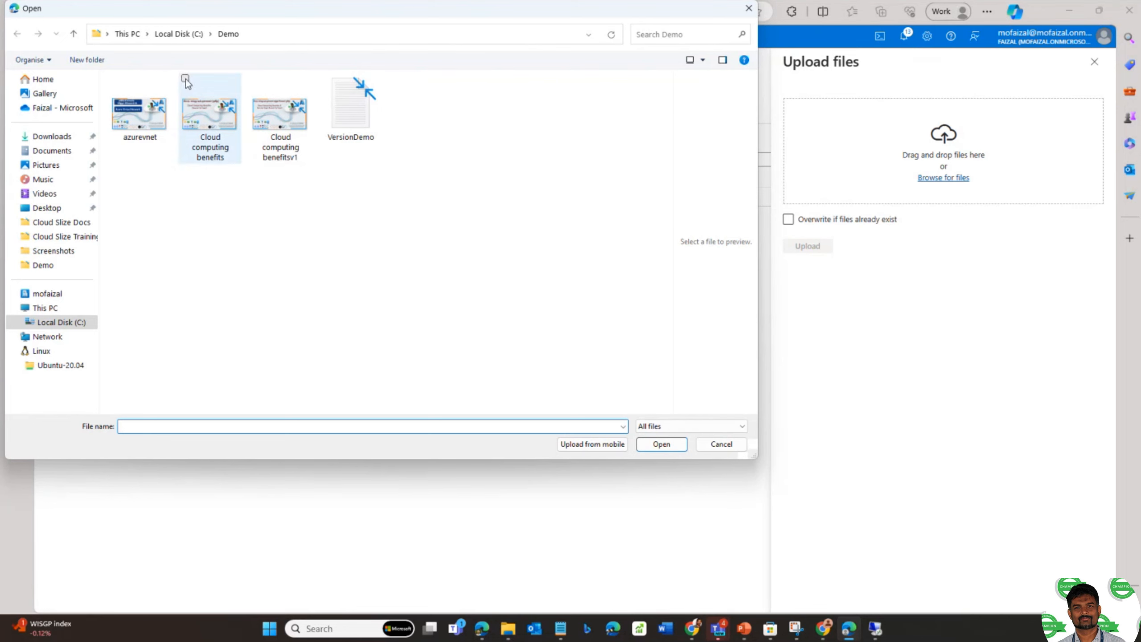
click(184, 82)
click(115, 80)
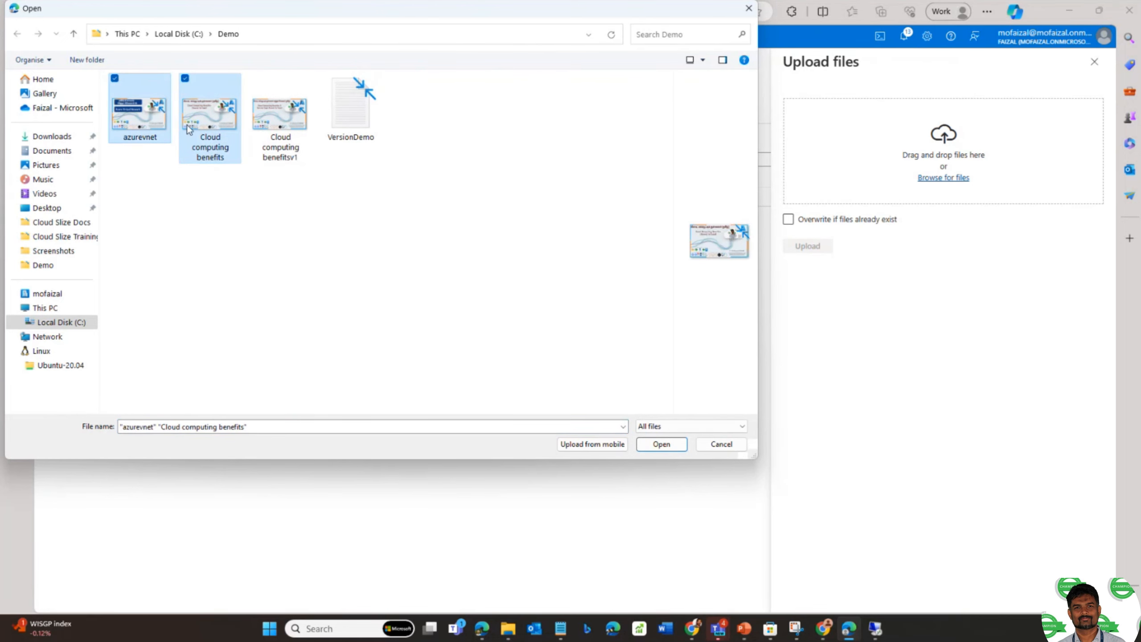
click(674, 444)
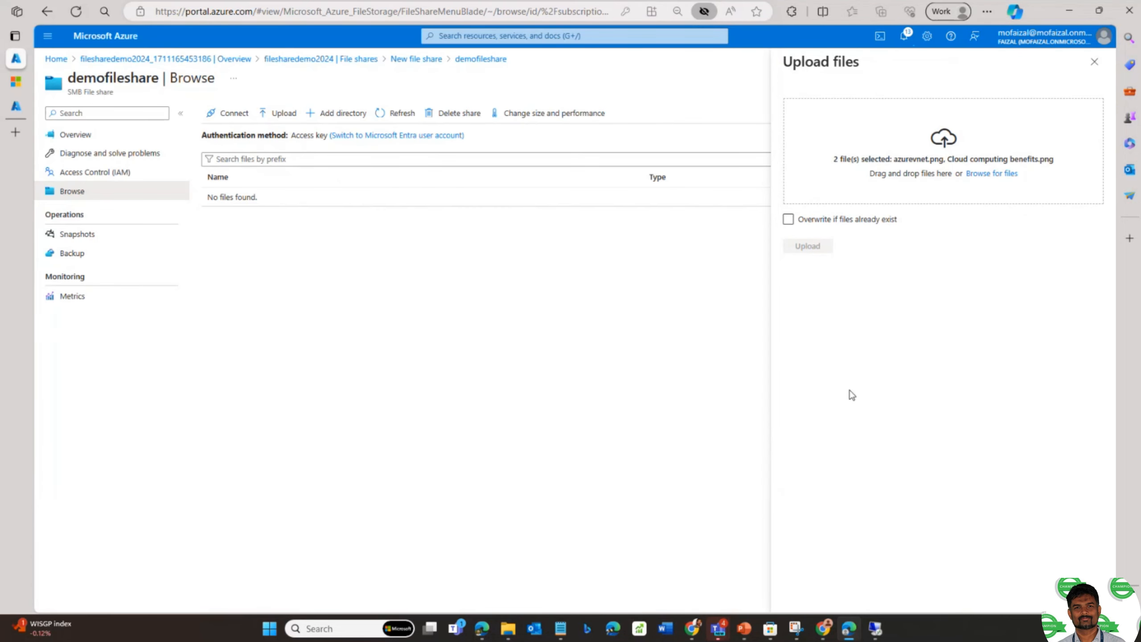
click(815, 252)
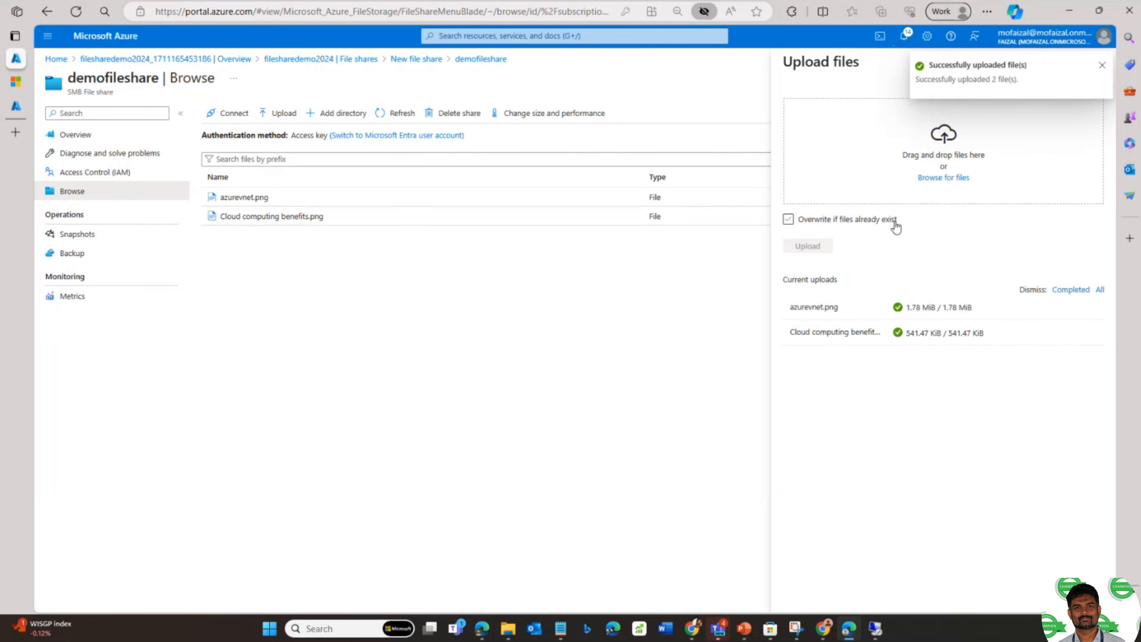
- Add a directory named folder to the share
click(337, 114)
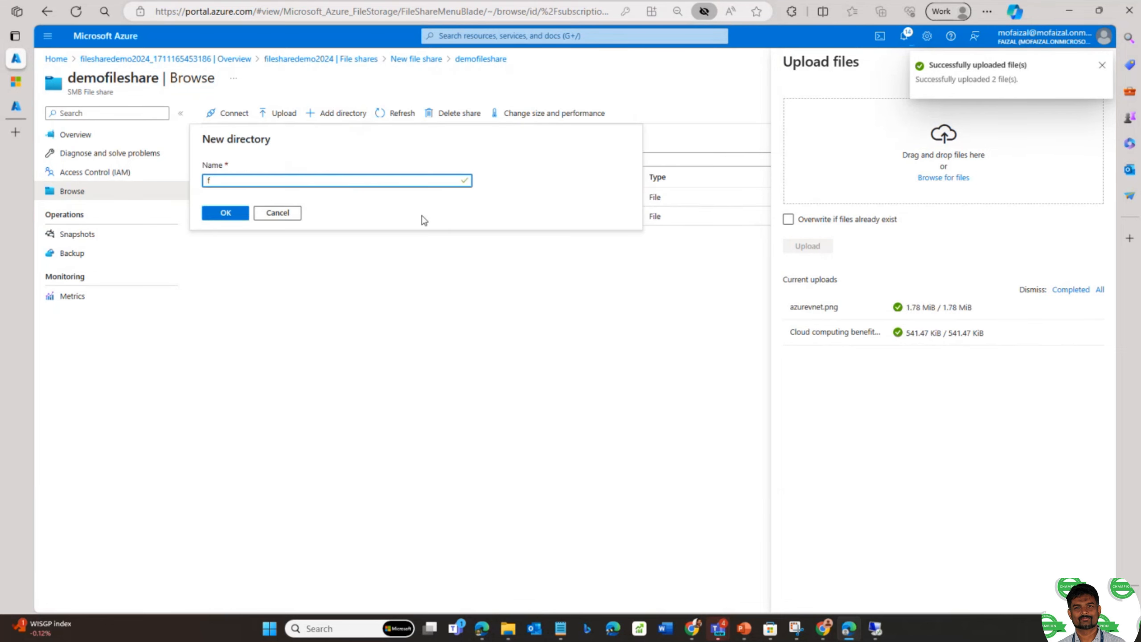
text(folder)
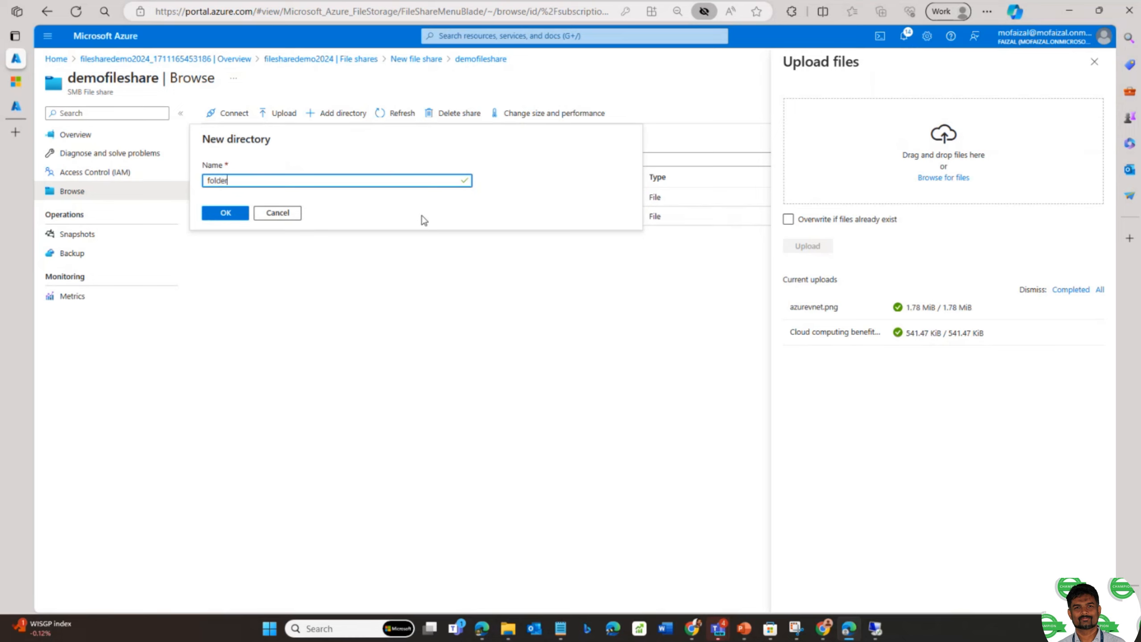
click(243, 214)
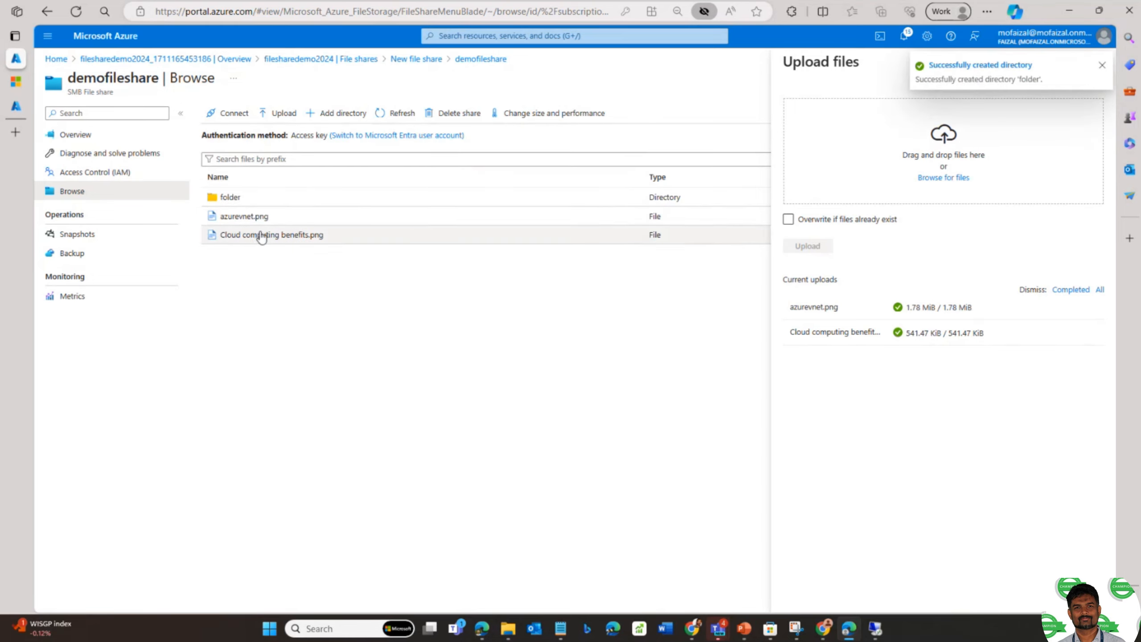
- Upload Cloud computing benefitsv1.png into the folder directory
click(233, 198)
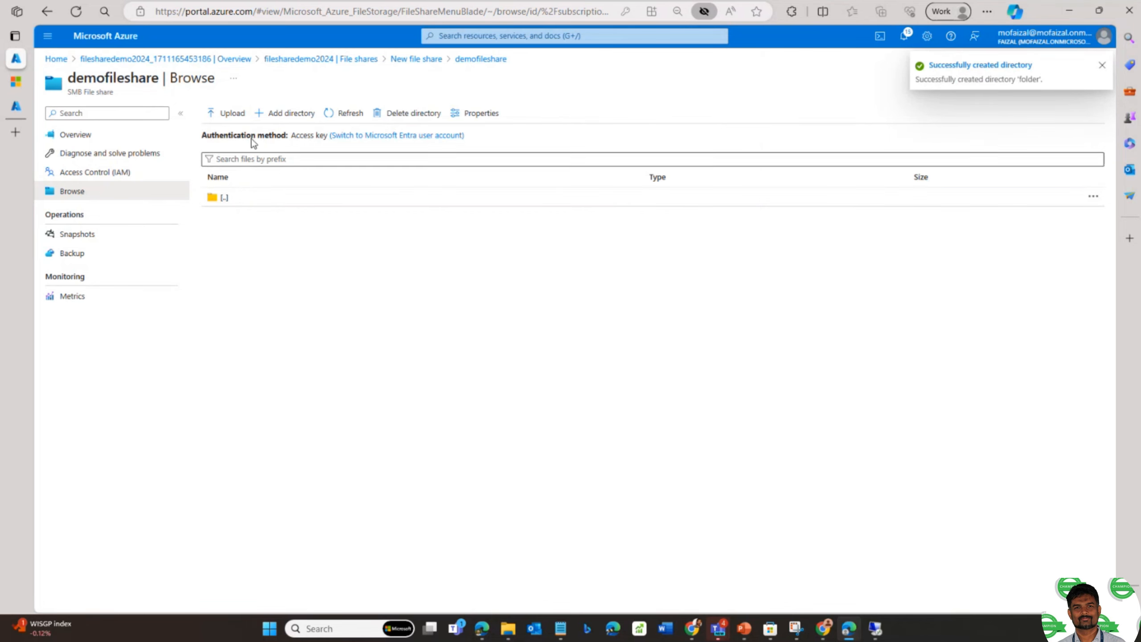
click(224, 113)
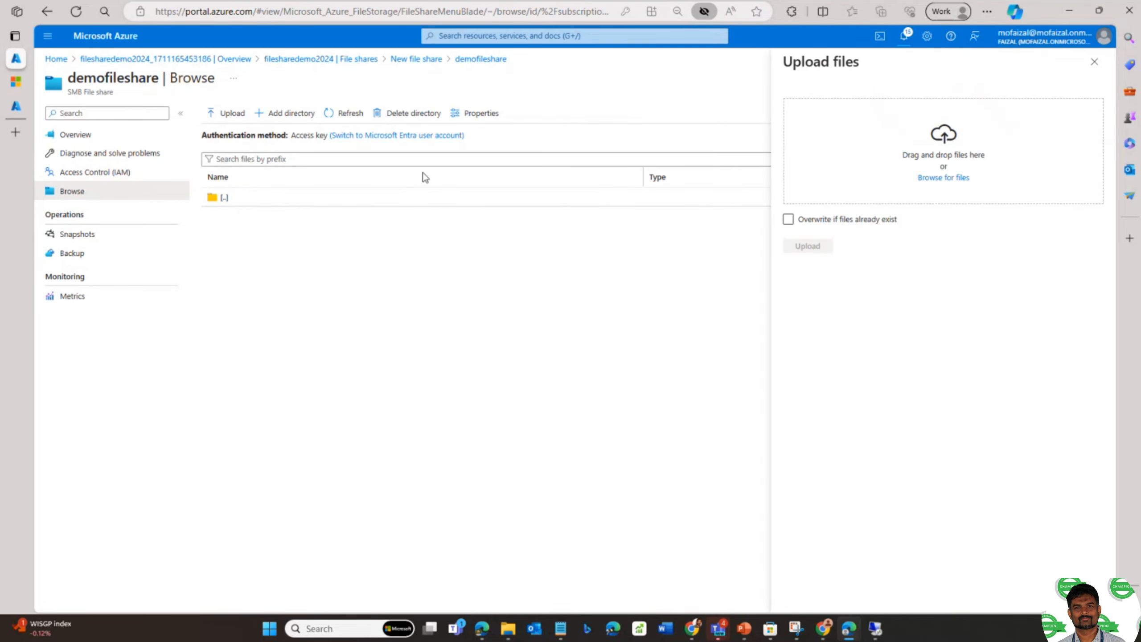
click(928, 181)
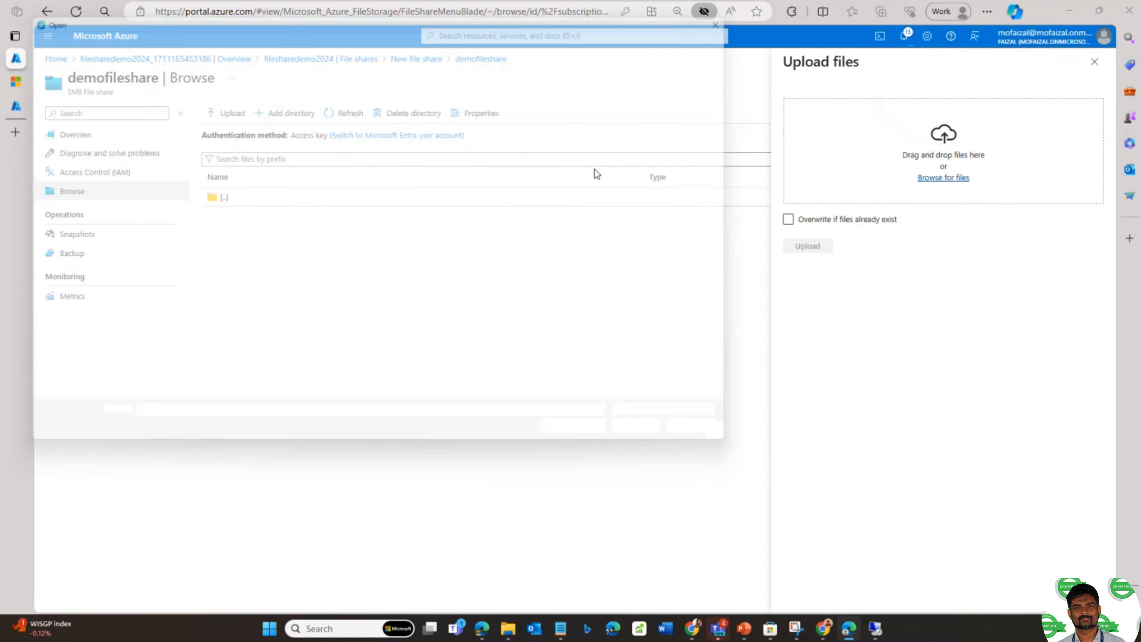
click(279, 116)
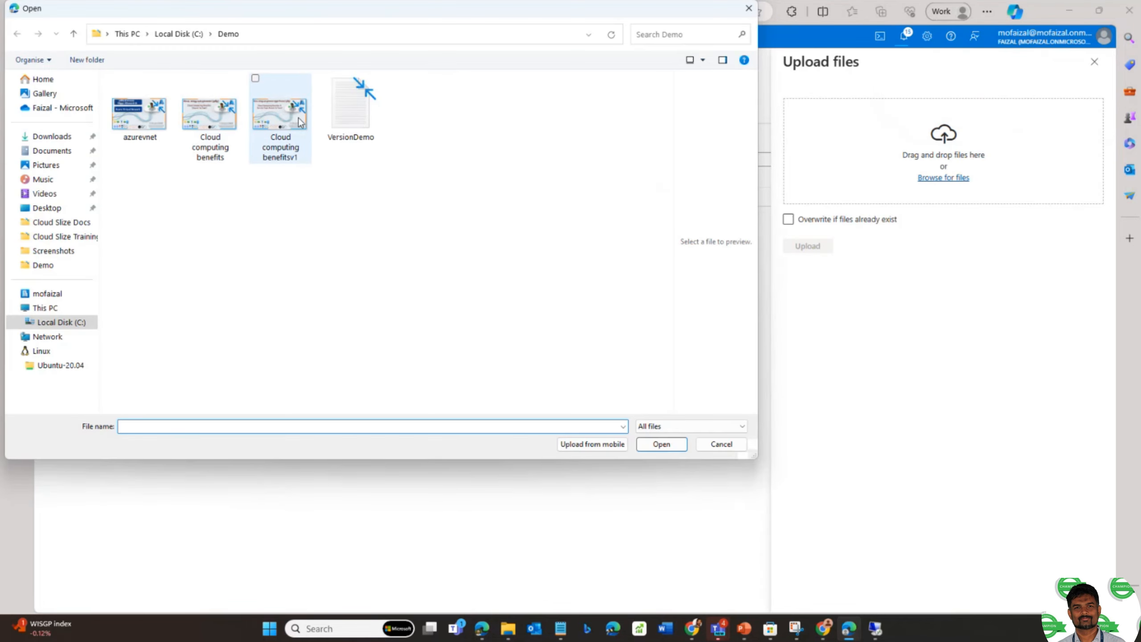
click(661, 445)
click(807, 246)
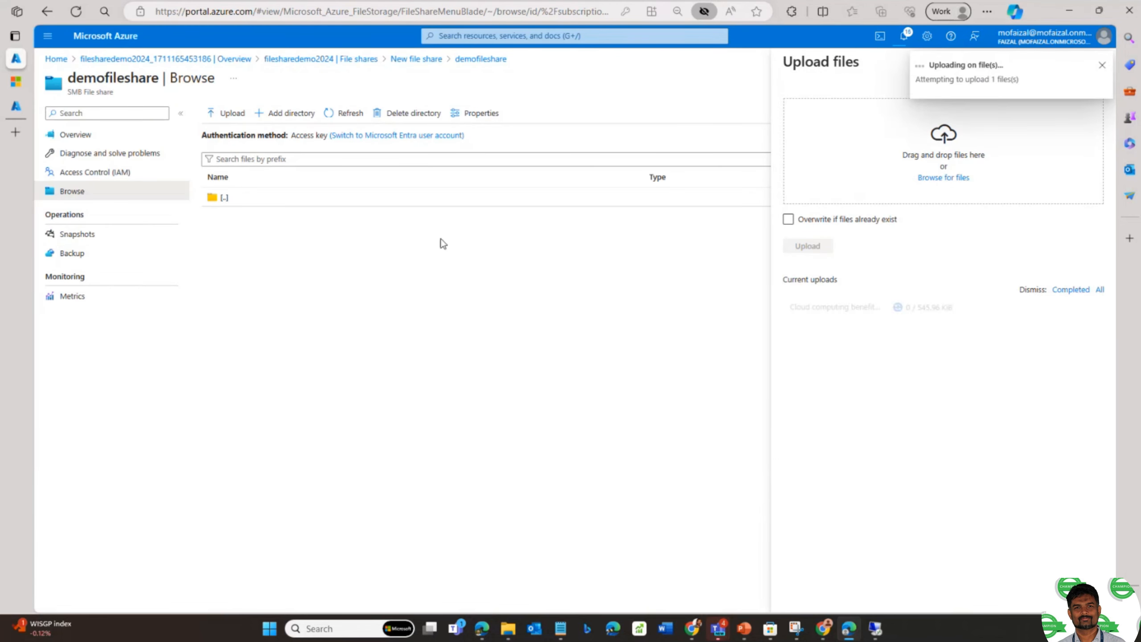
- Create a directory named subfolder inside folder and upload VersionDemo.txt into it
click(284, 115)
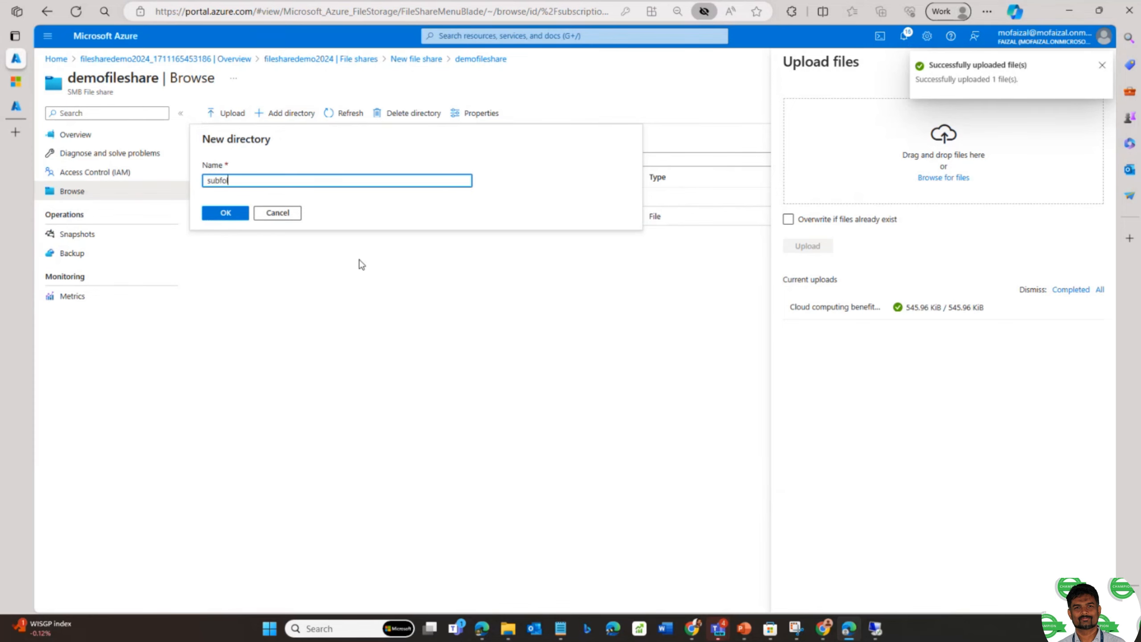
click(225, 213)
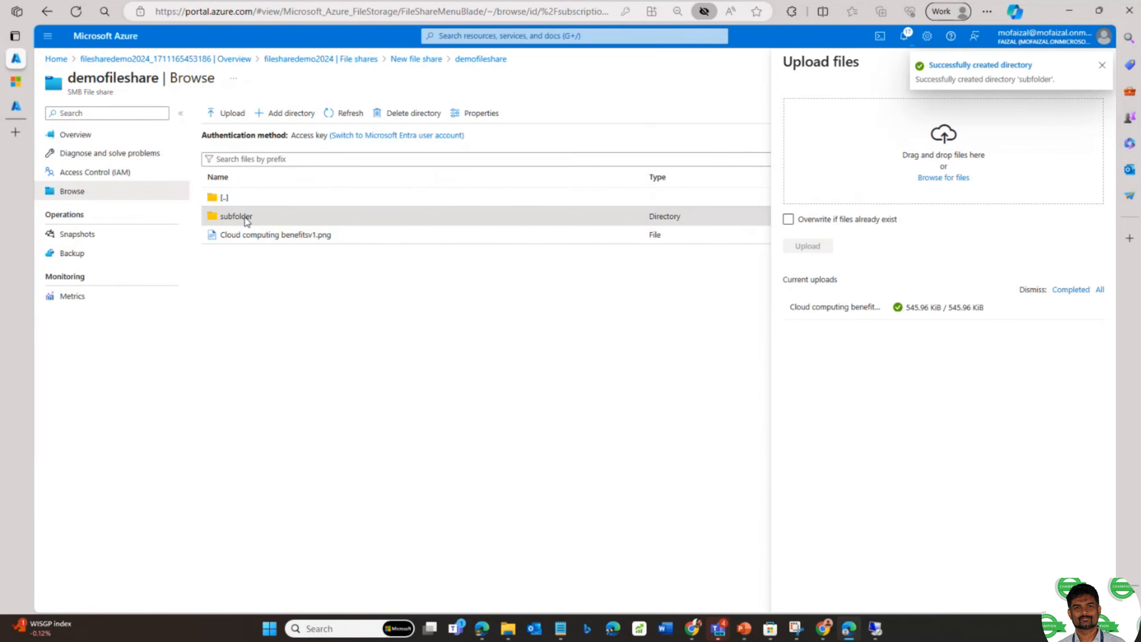
click(232, 216)
click(219, 117)
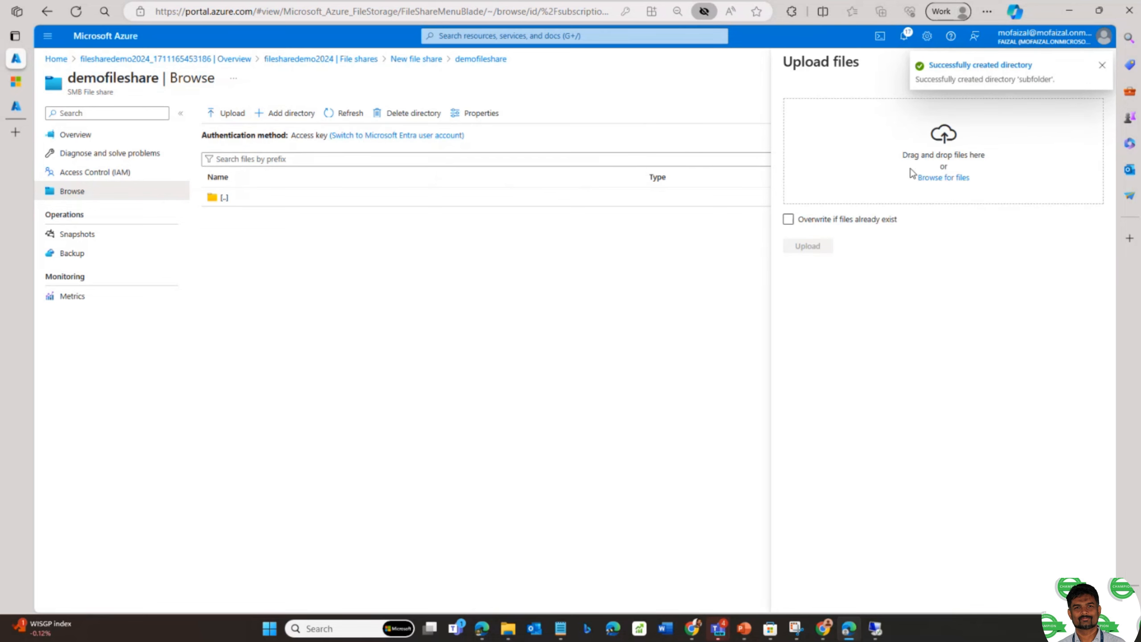
click(945, 177)
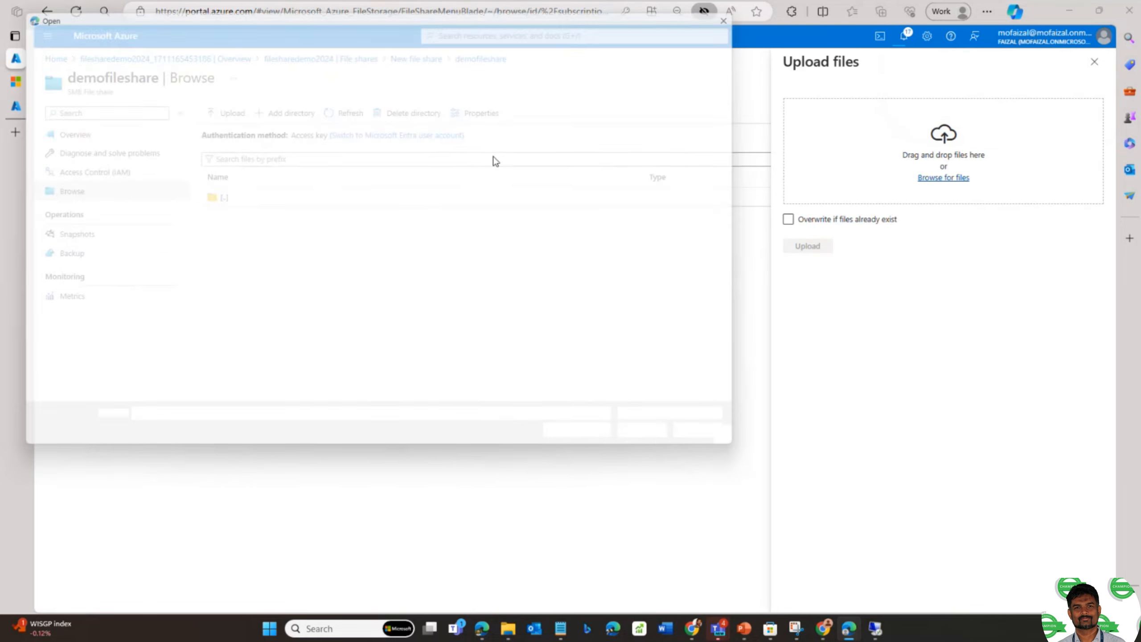
click(344, 134)
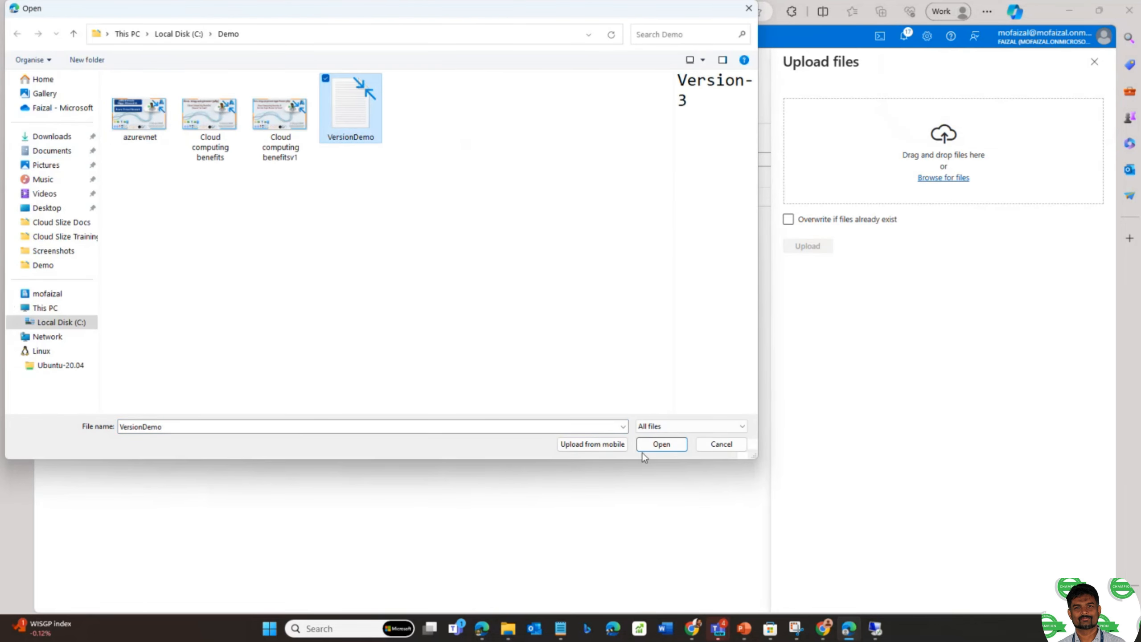
click(665, 445)
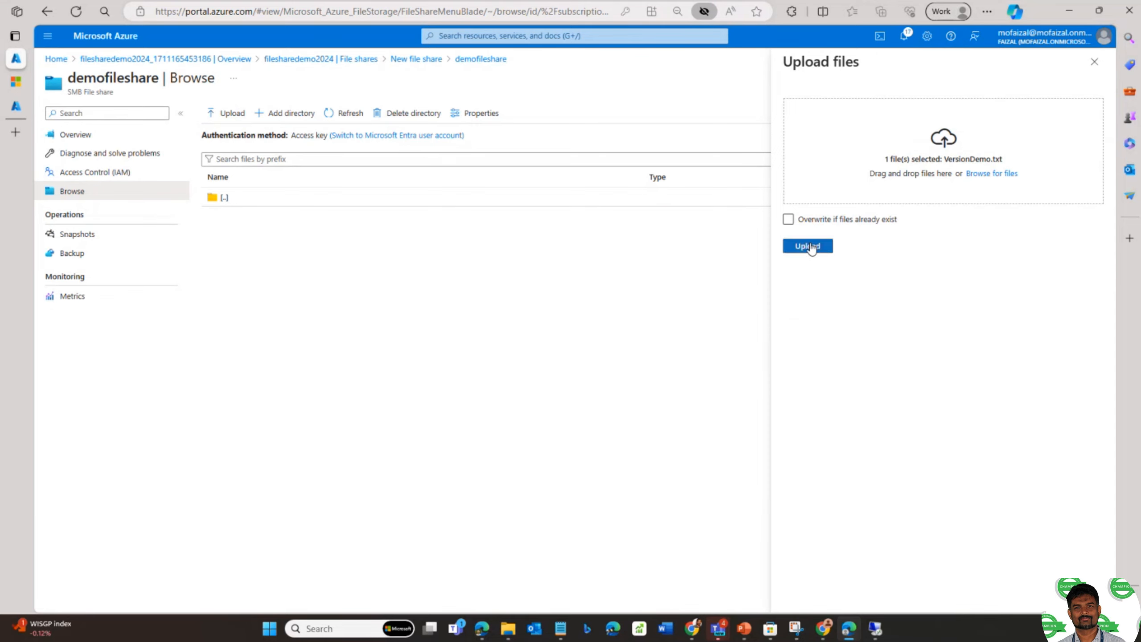
click(808, 246)
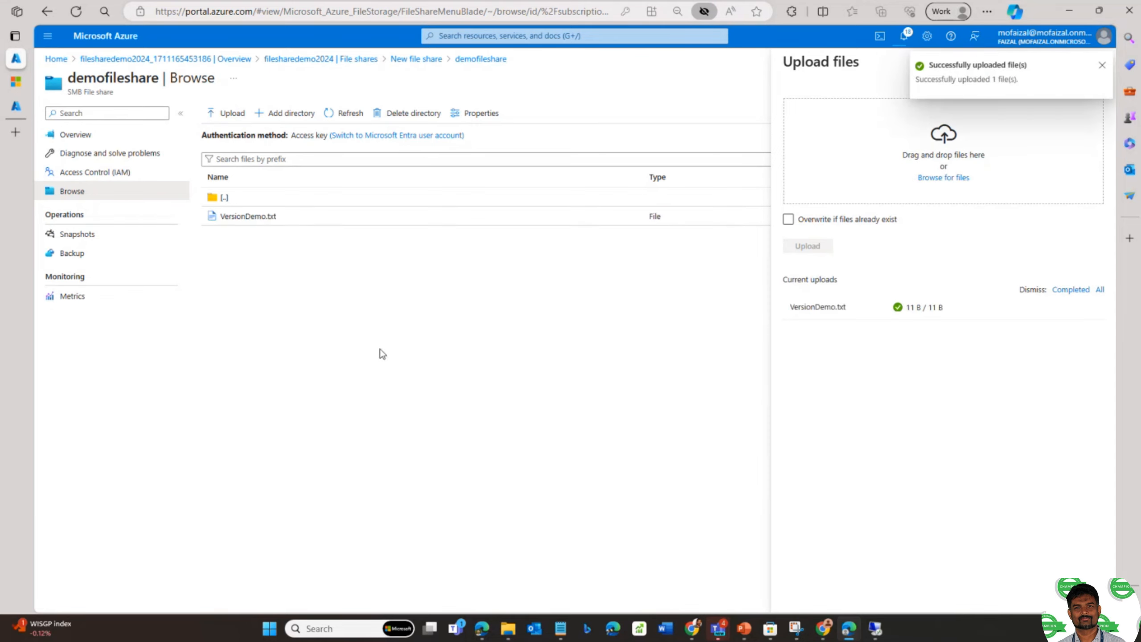
- Return to the share's top level and switch to the remote VM's desktop
click(1101, 65)
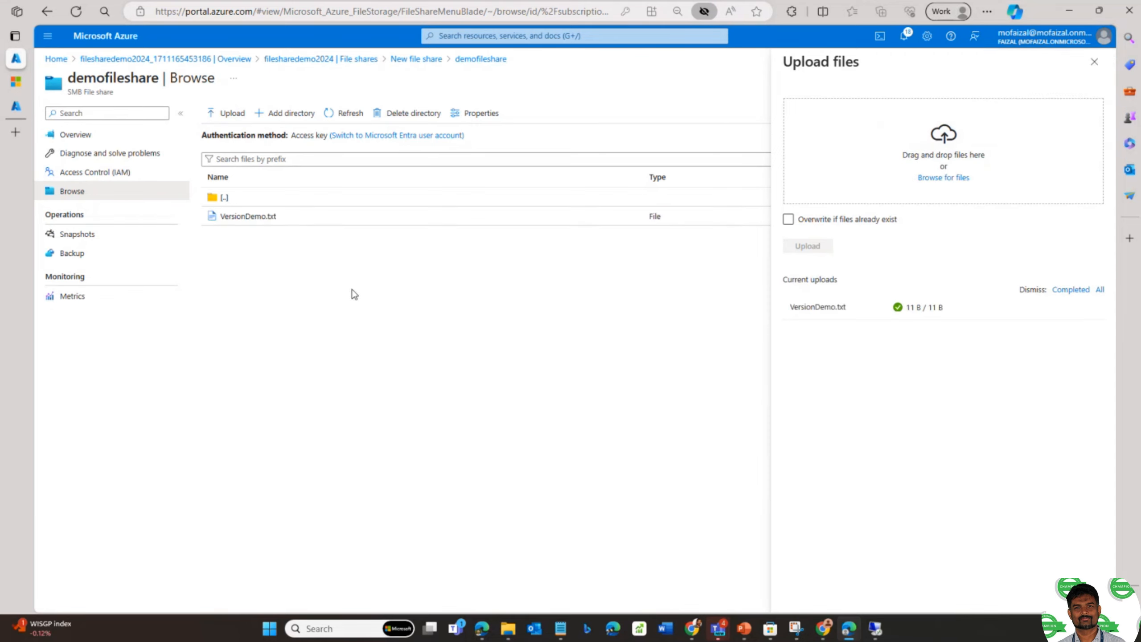
click(224, 197)
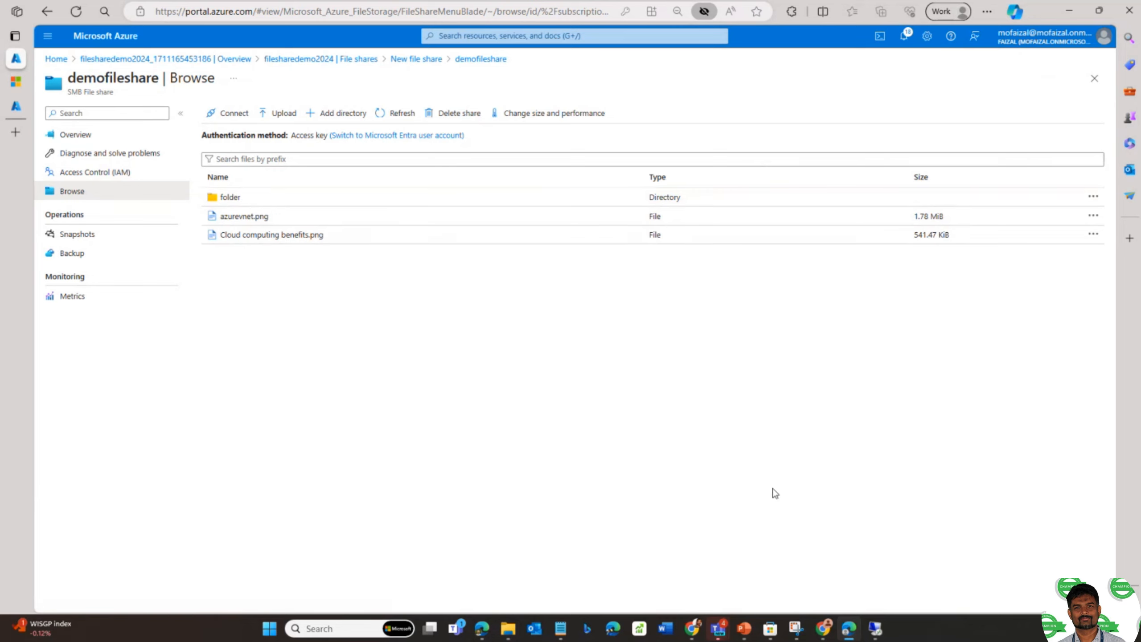
click(874, 629)
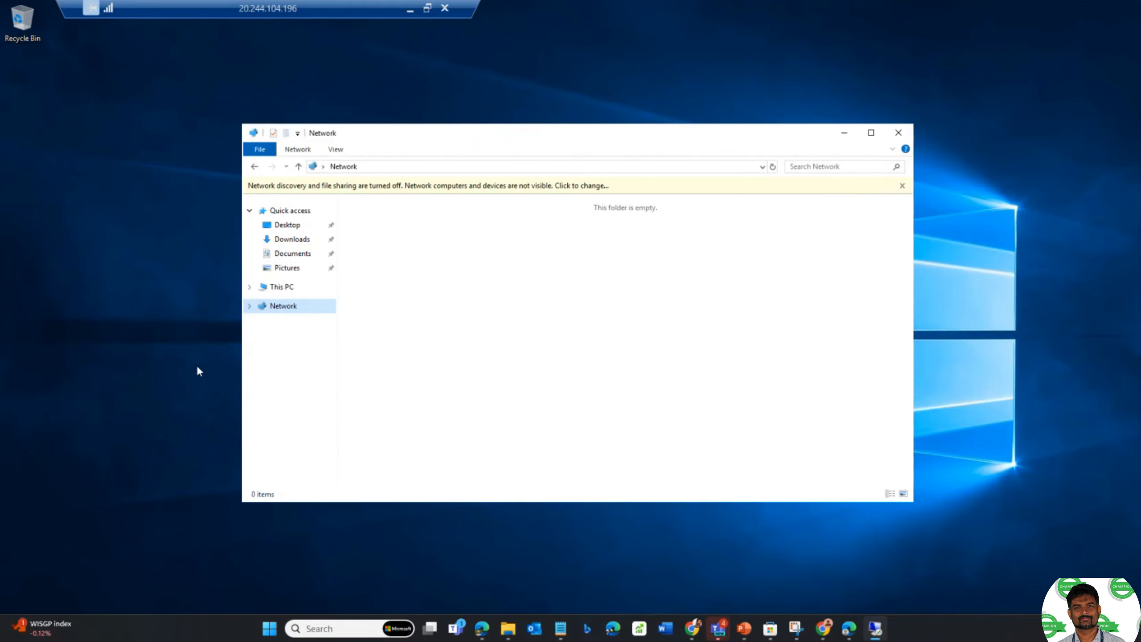
click(454, 364)
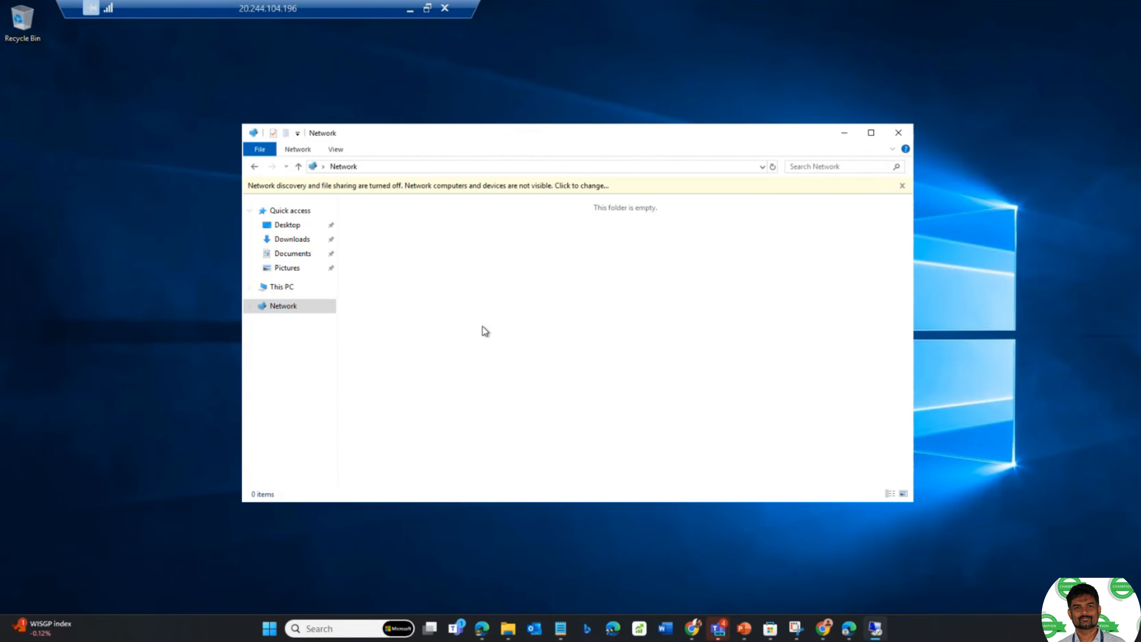
- Leave the remote session and open the Connect pane from demofileshare's overview
click(411, 8)
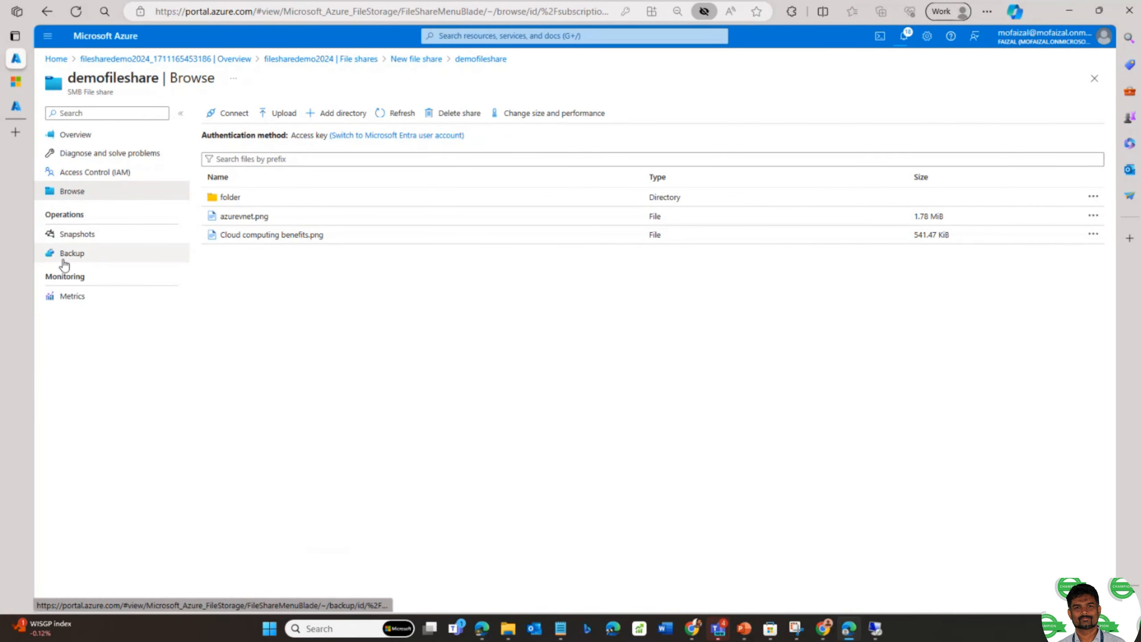
click(83, 140)
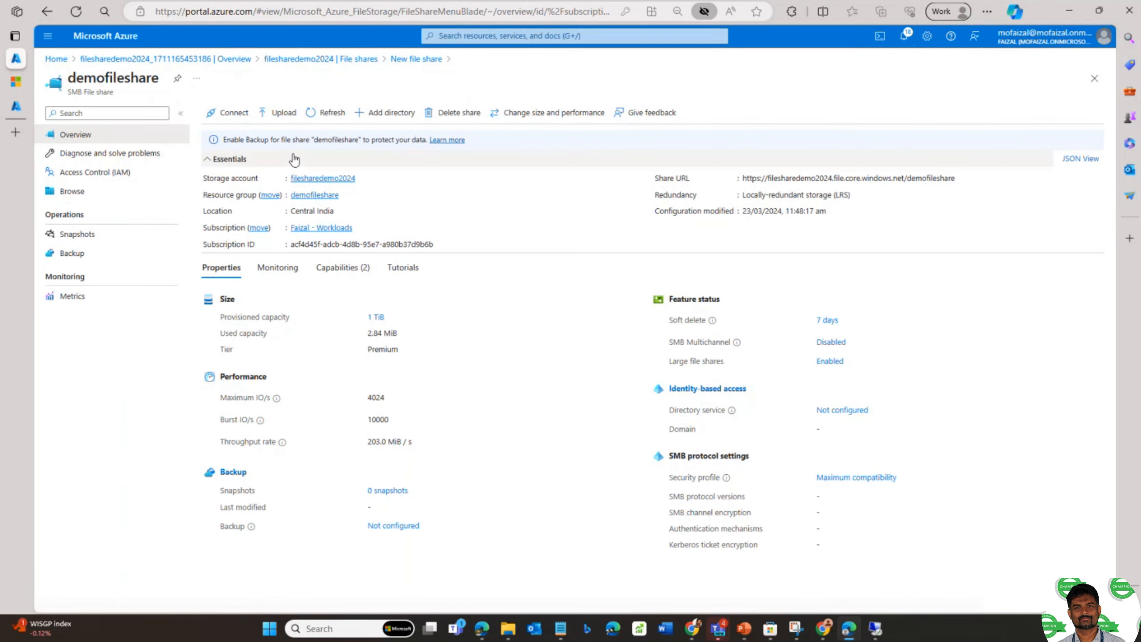
click(237, 115)
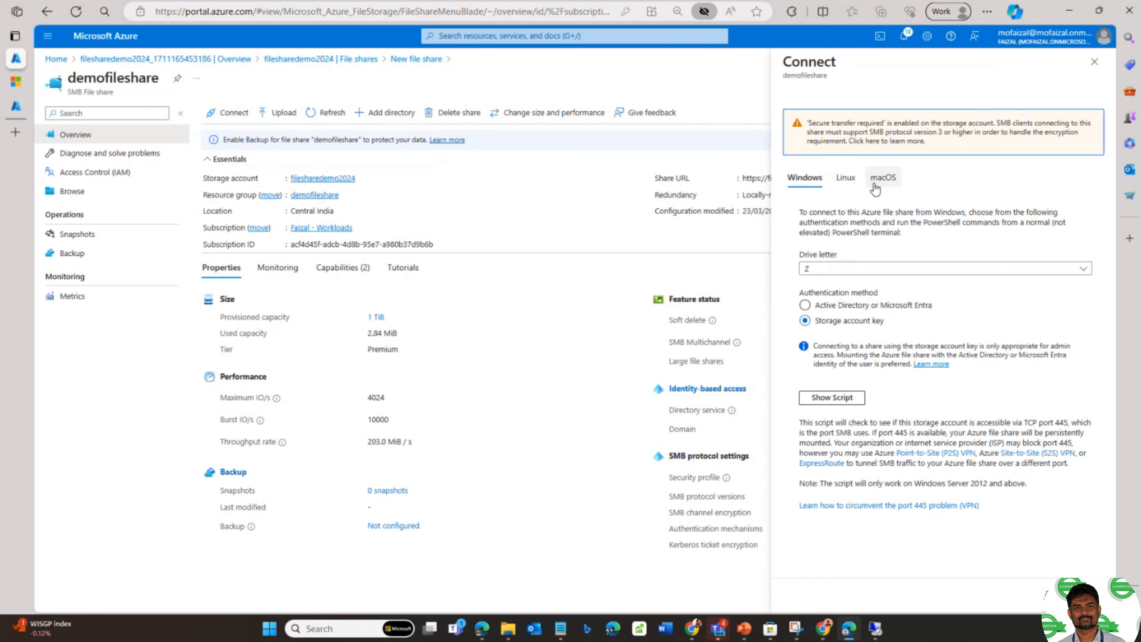
- Keep drive letter Z, reveal the storage-account-key PowerShell mount script, and switch to the VM
click(863, 272)
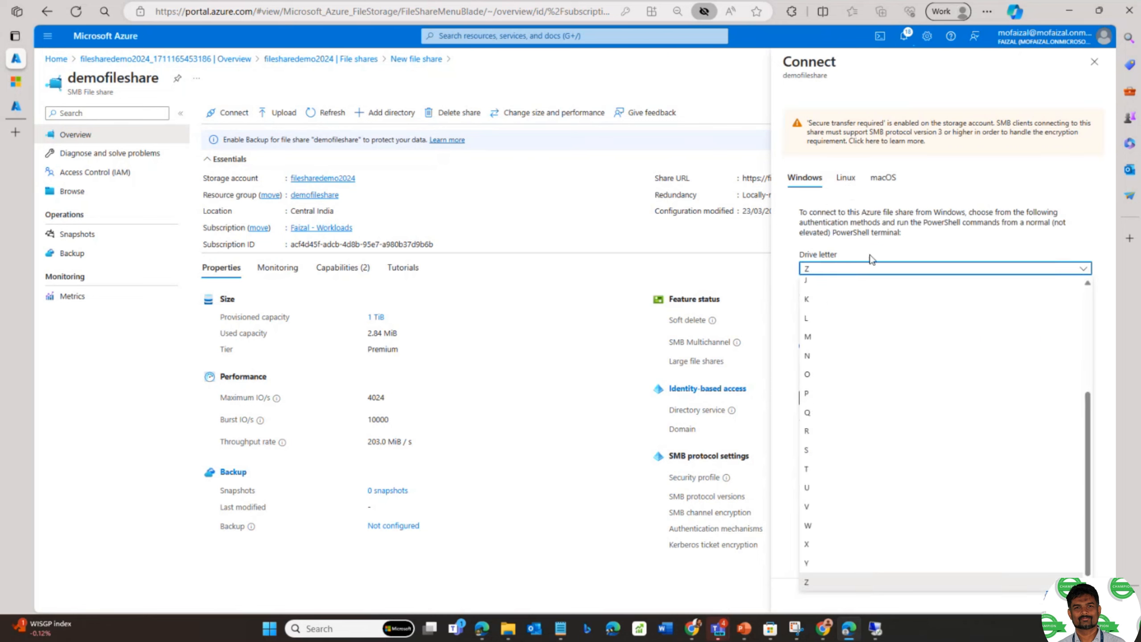
click(874, 259)
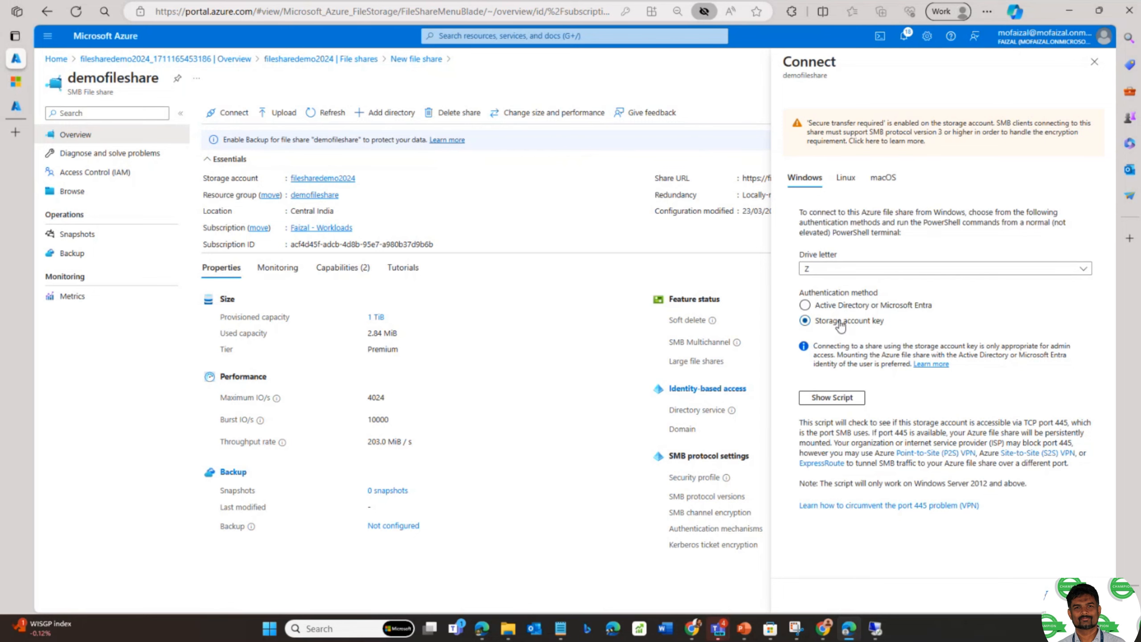
click(843, 400)
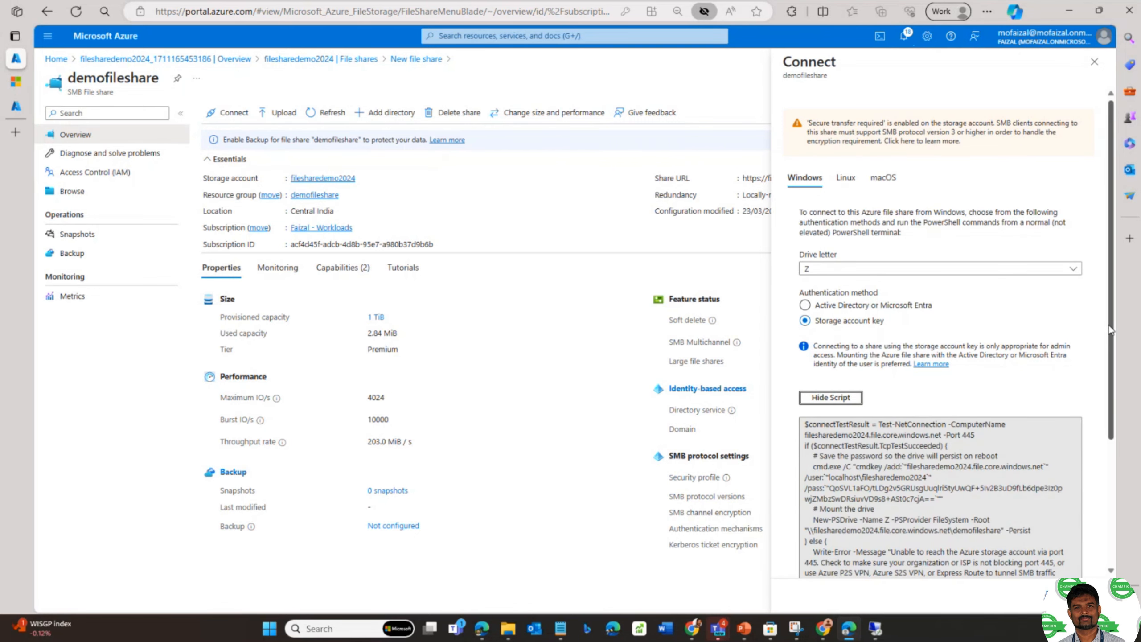
scroll(943, 337, down, 4)
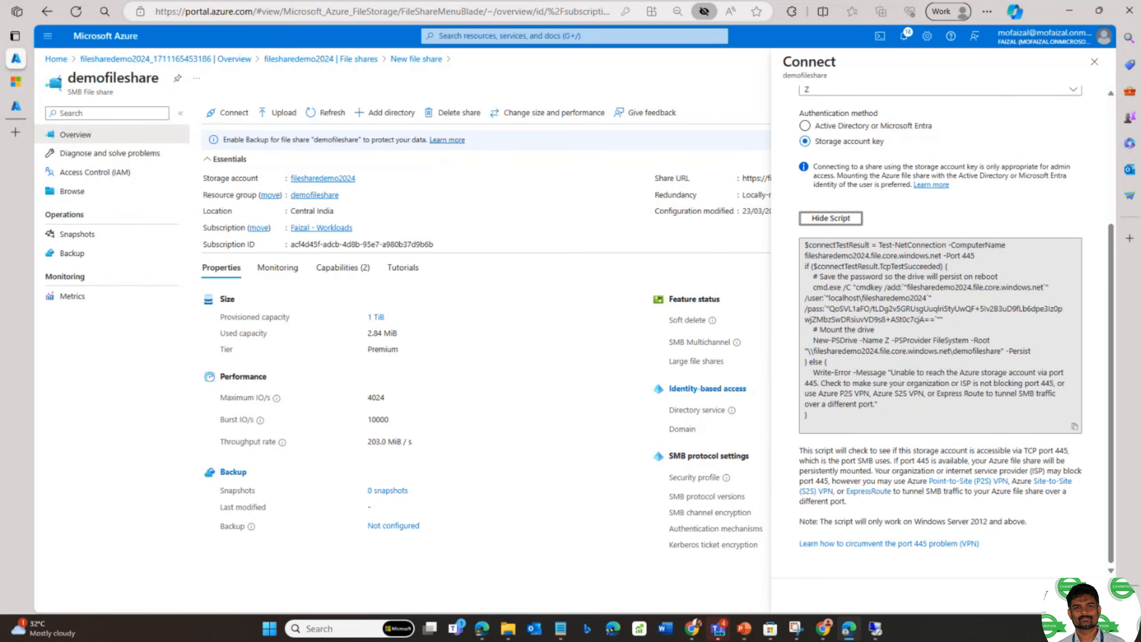
key(alt+Tab)
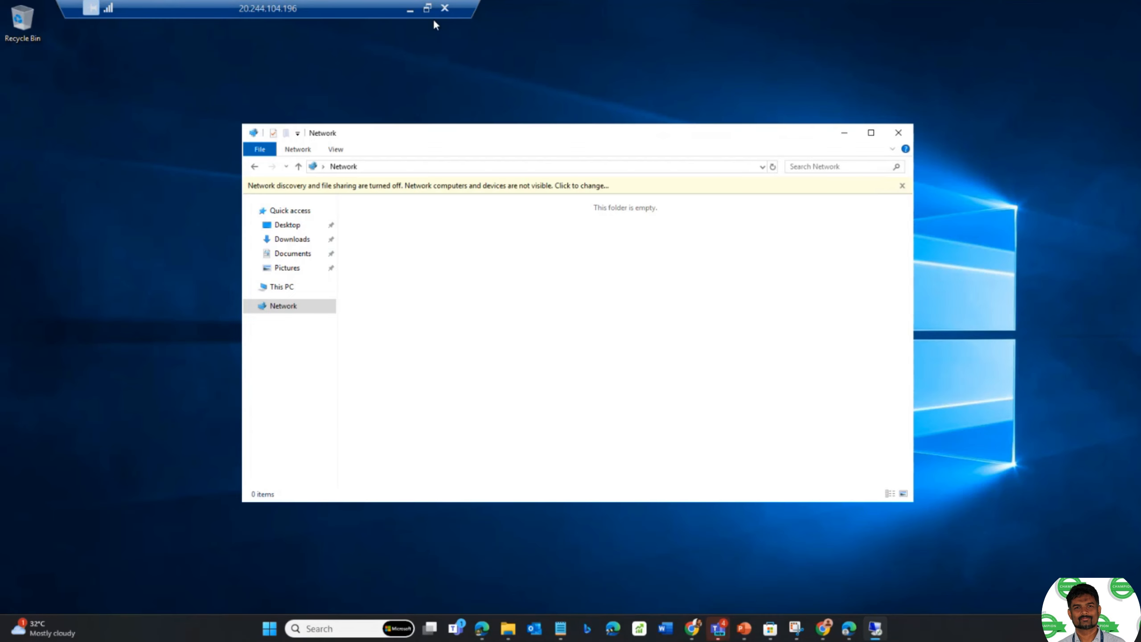
- Window the remote session beside the portal and reposition its Network Explorer window
click(427, 8)
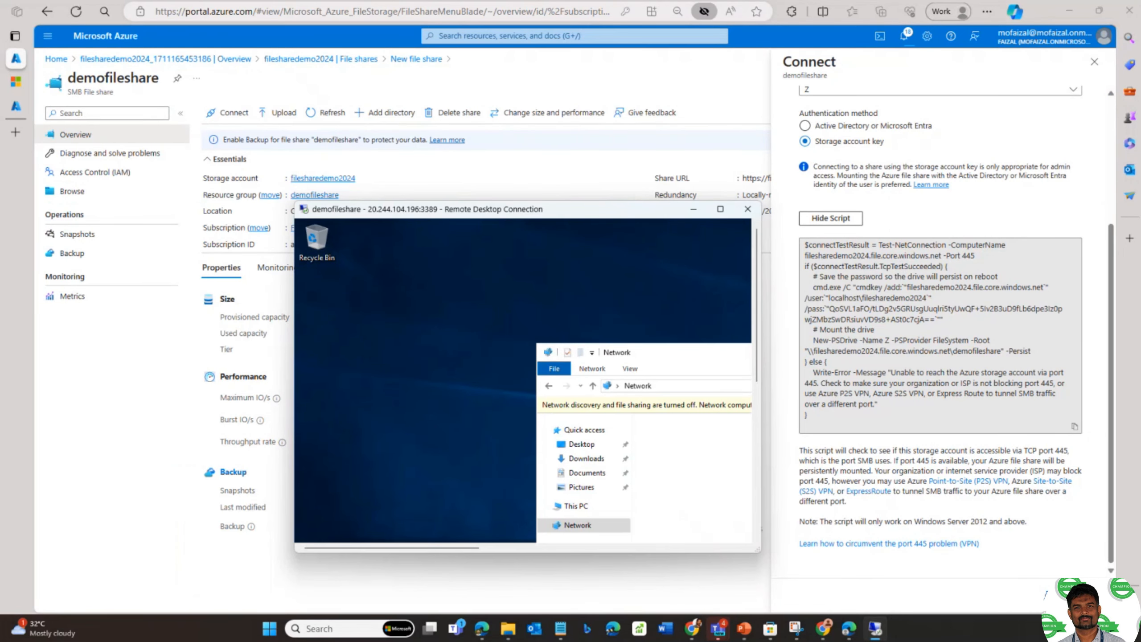
drag(763, 572, 737, 591)
drag(522, 270, 293, 182)
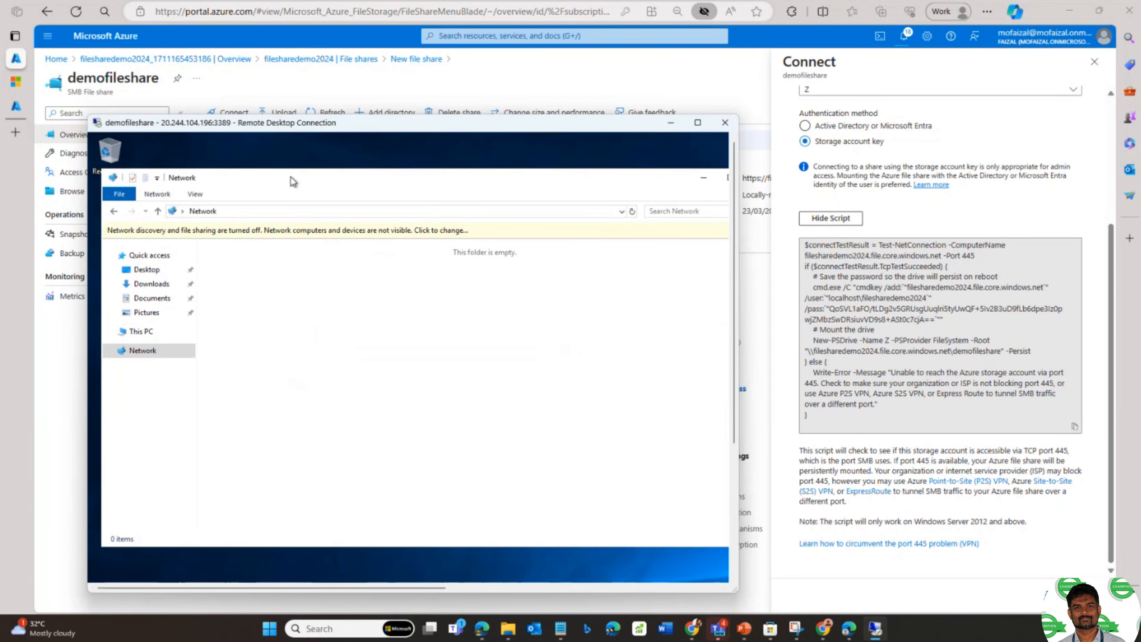
click(157, 194)
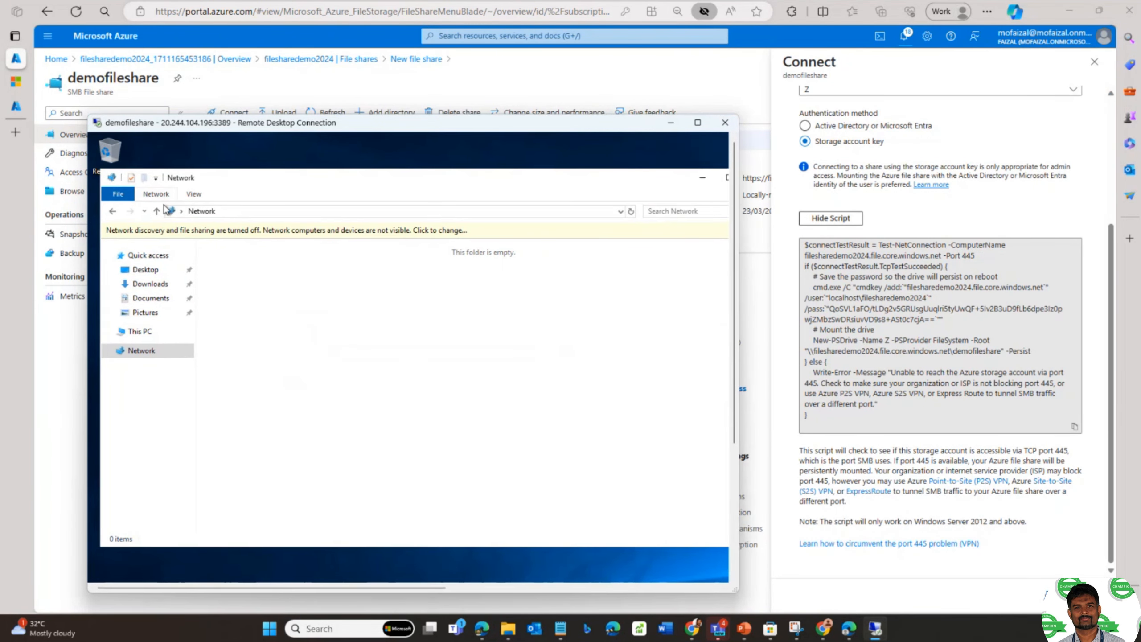
- Close the Network Explorer window in the remote session
click(391, 184)
drag(391, 184, 353, 185)
click(714, 177)
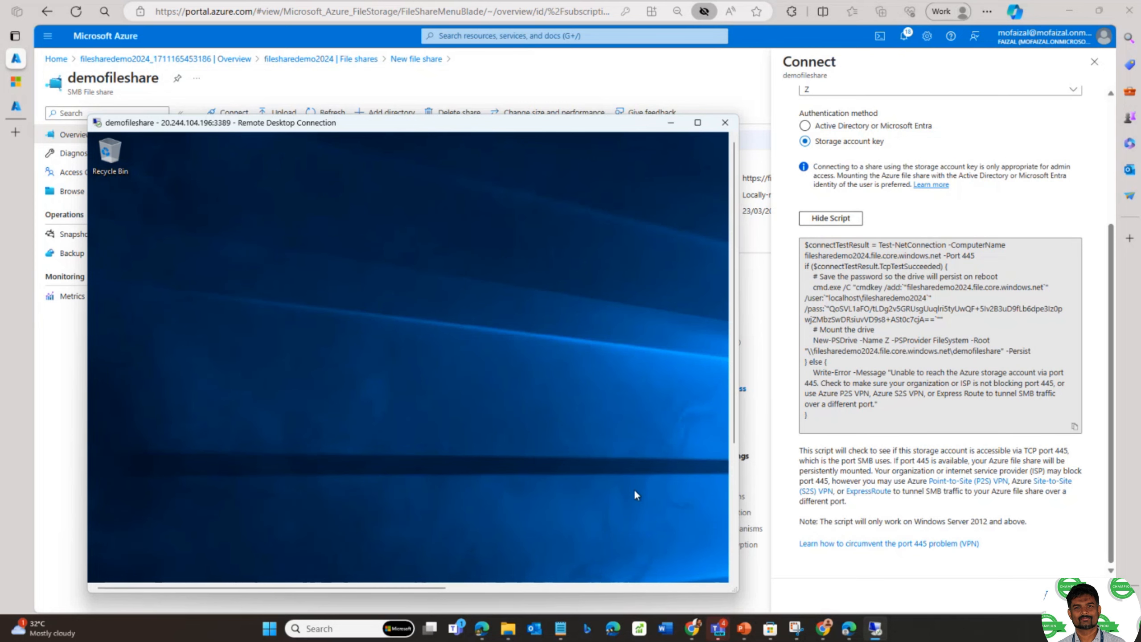
click(735, 459)
- Open a new File Explorer, browse its ribbon tabs, and dismiss the network discovery error
click(218, 571)
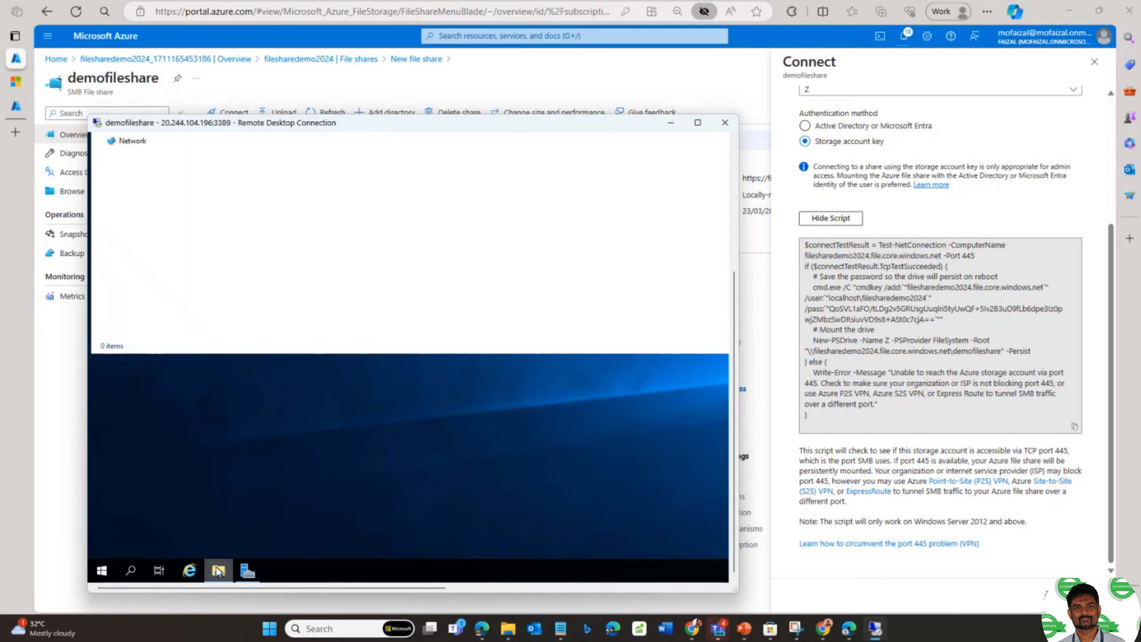
click(734, 149)
click(147, 197)
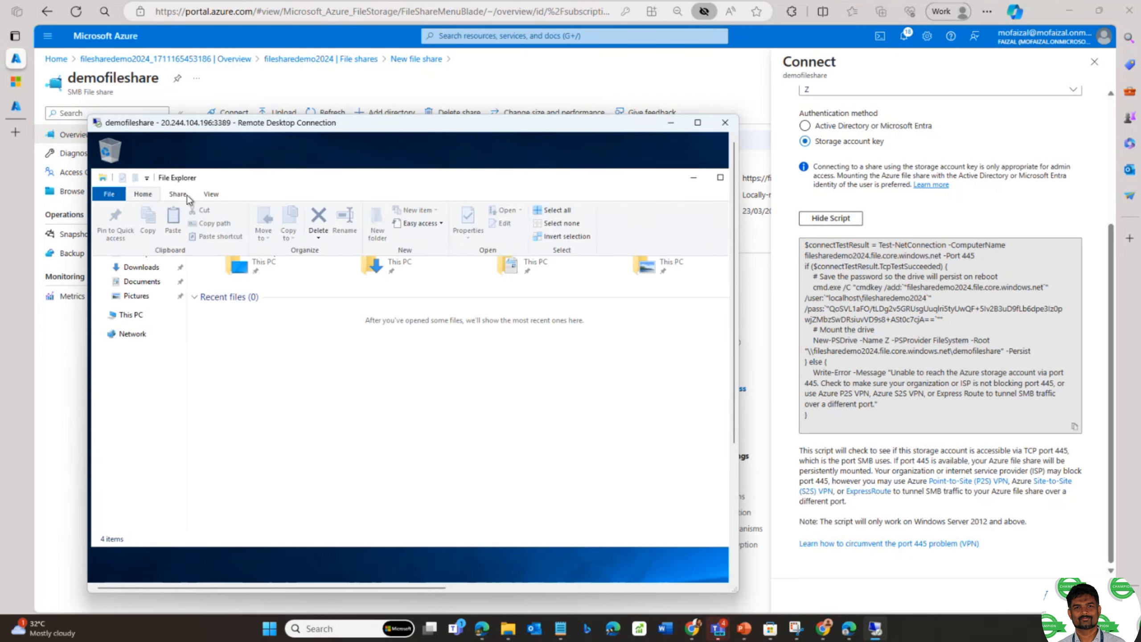
click(186, 197)
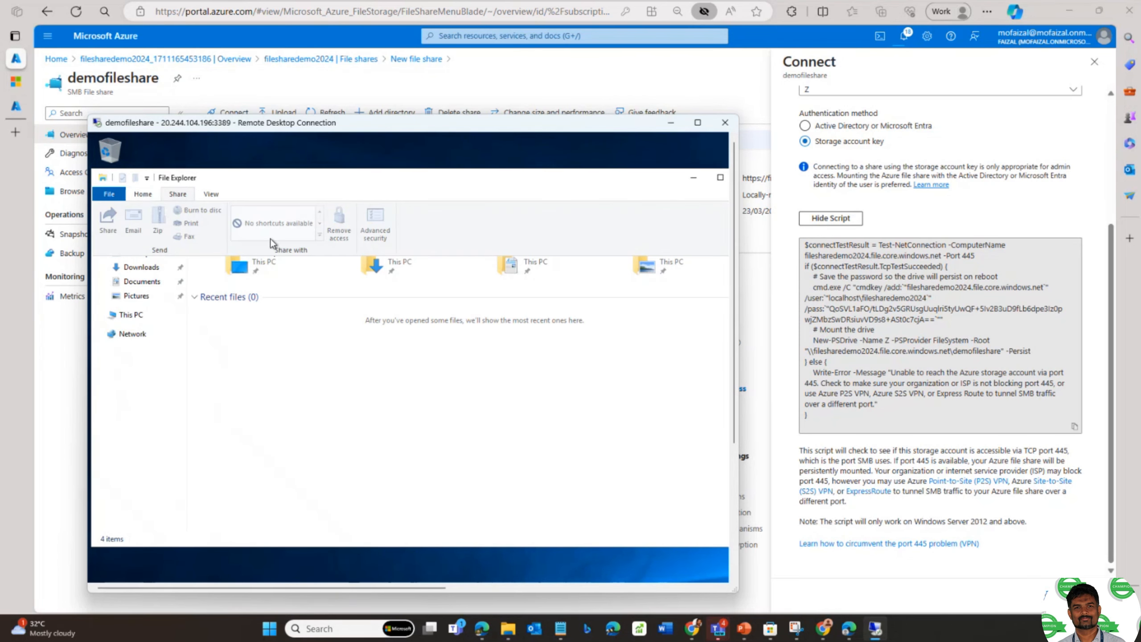
click(210, 196)
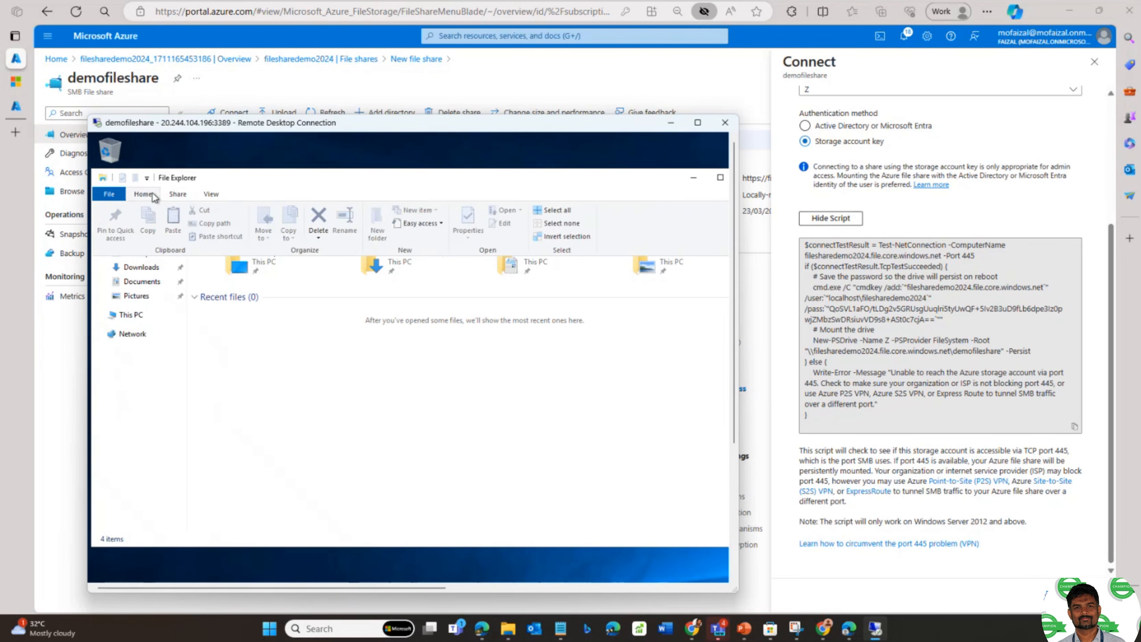
click(369, 365)
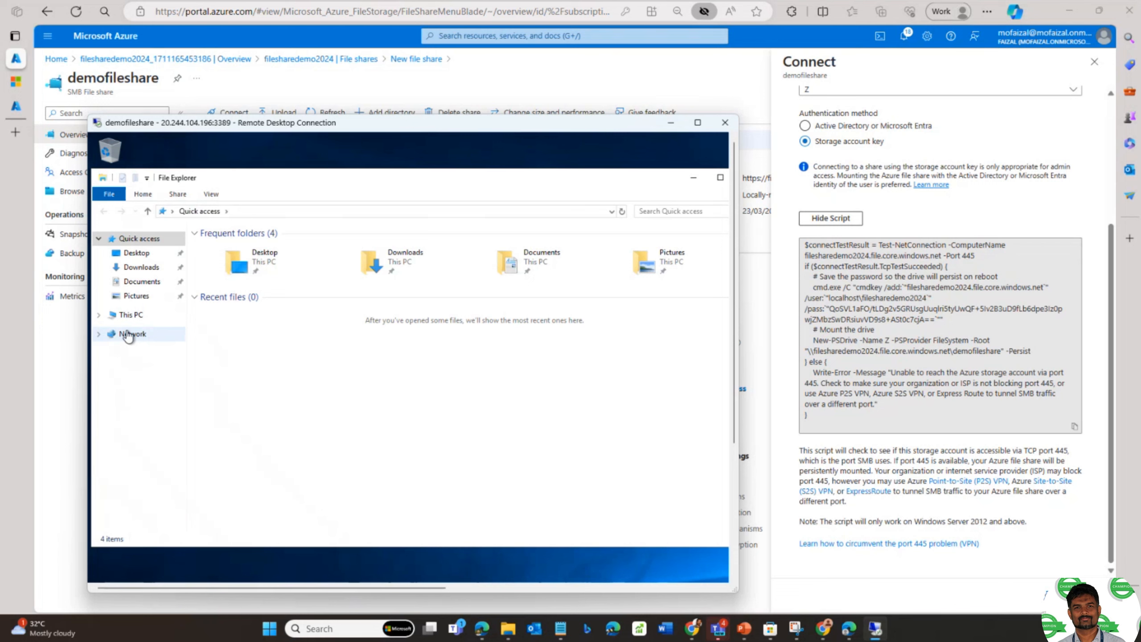
click(130, 333)
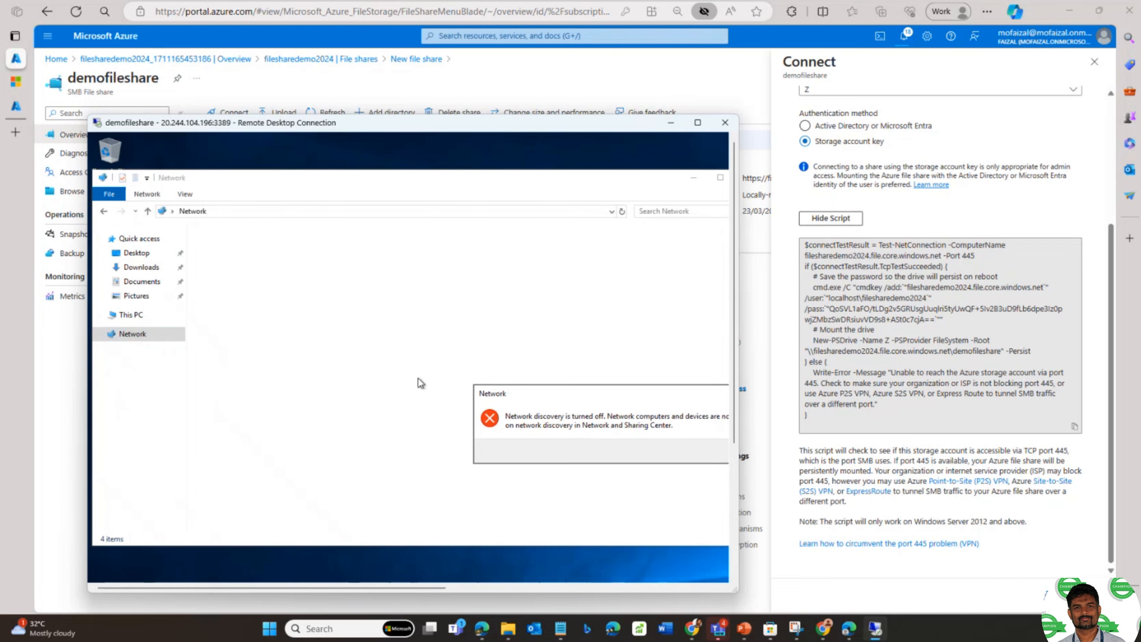
click(620, 443)
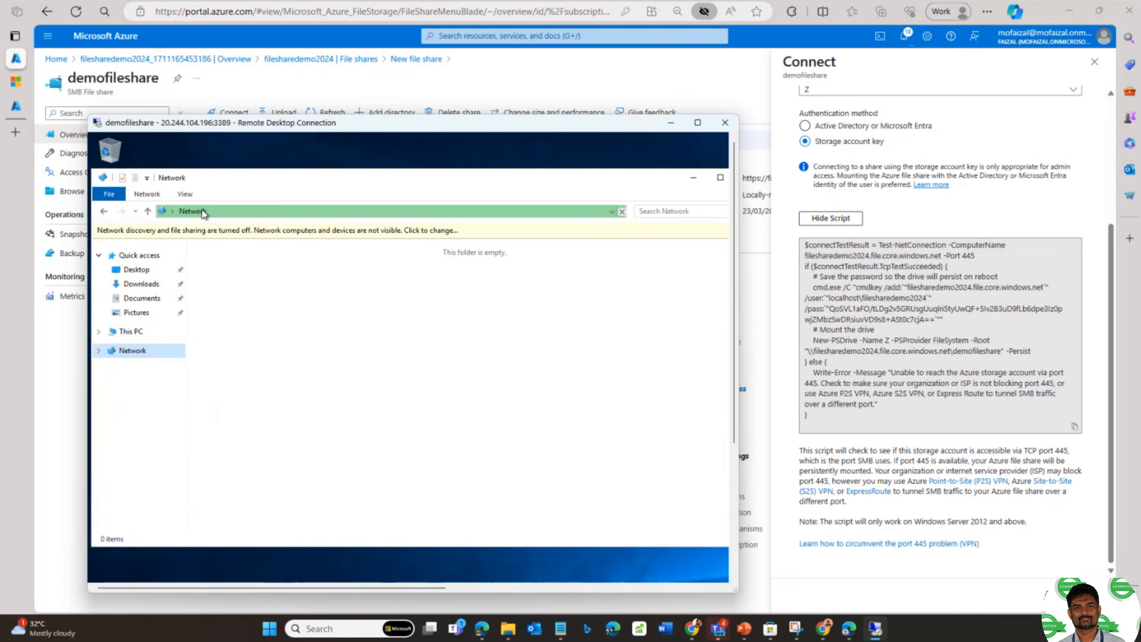
- Go to This PC to see the C, D, E and G drives and Computer commands
click(183, 195)
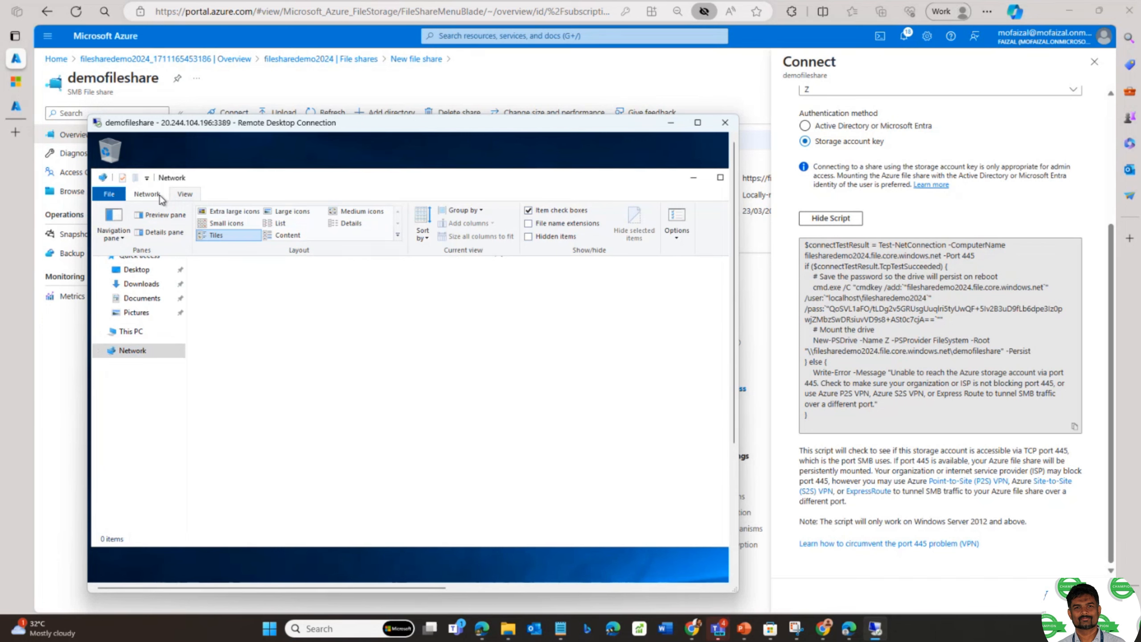
click(161, 198)
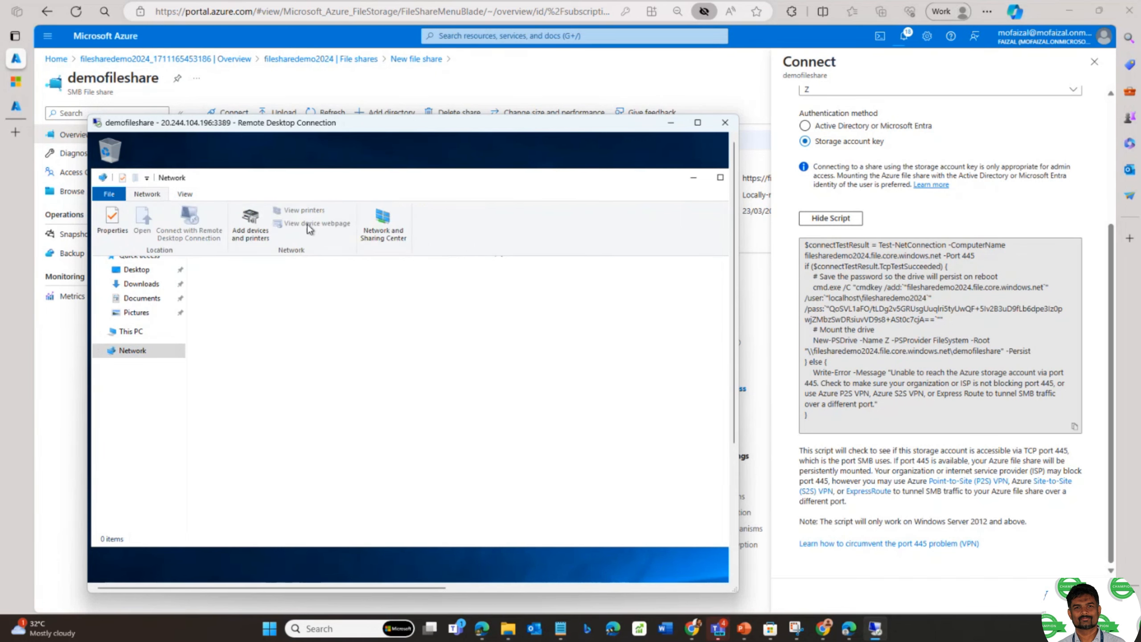
click(144, 198)
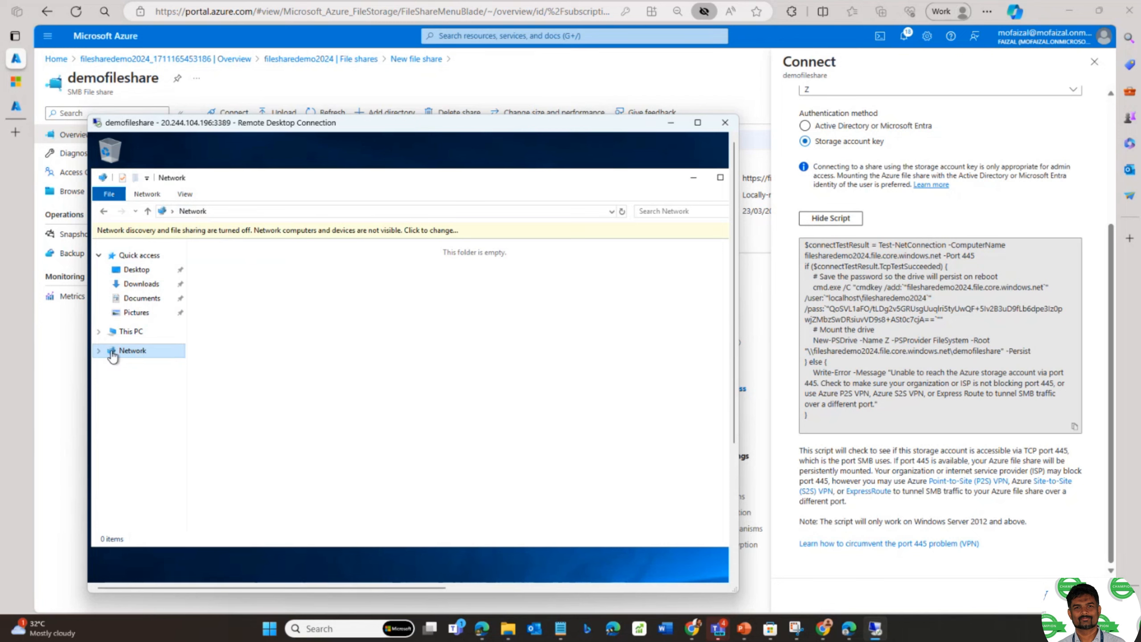
click(126, 351)
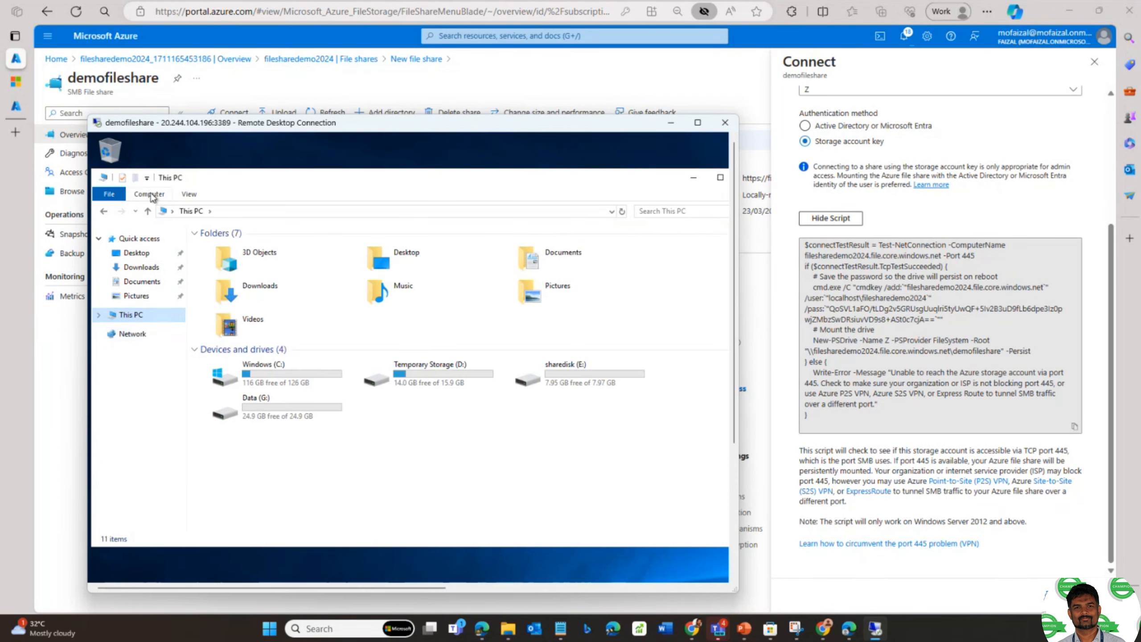
click(150, 195)
- Start mapping drive Z: using different credentials, then return to the Azure script box
click(246, 221)
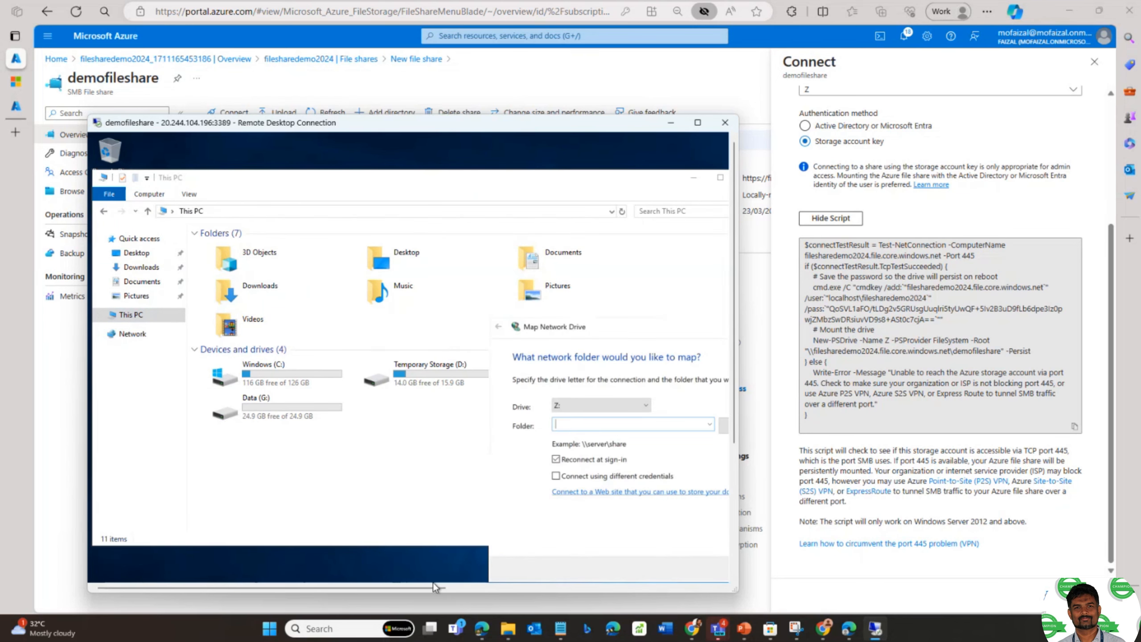
drag(435, 586, 550, 587)
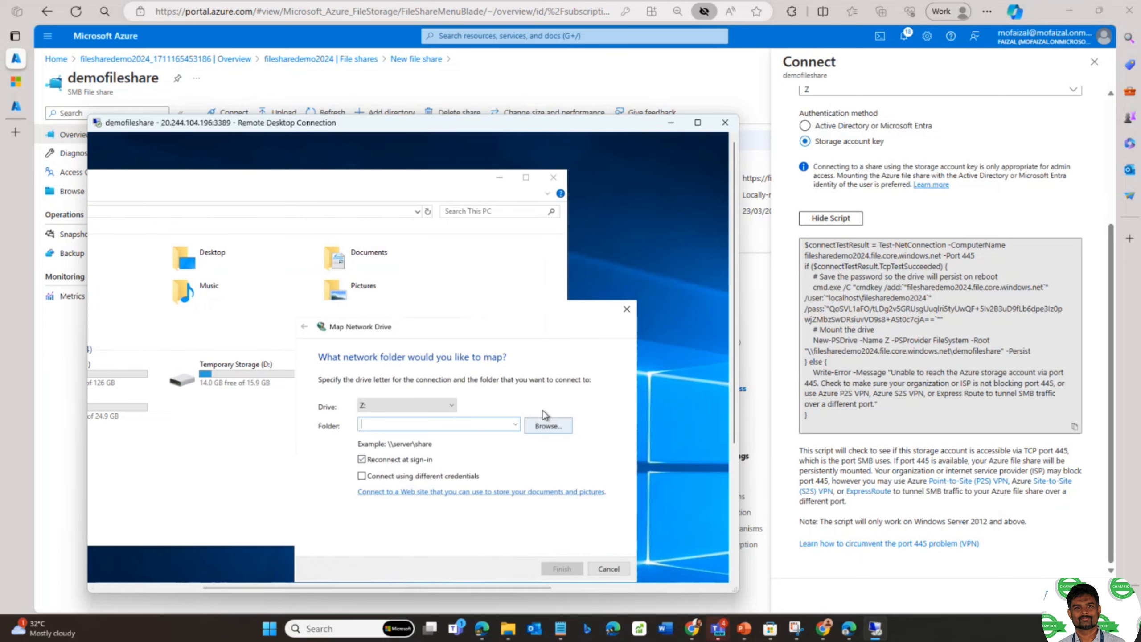
click(384, 477)
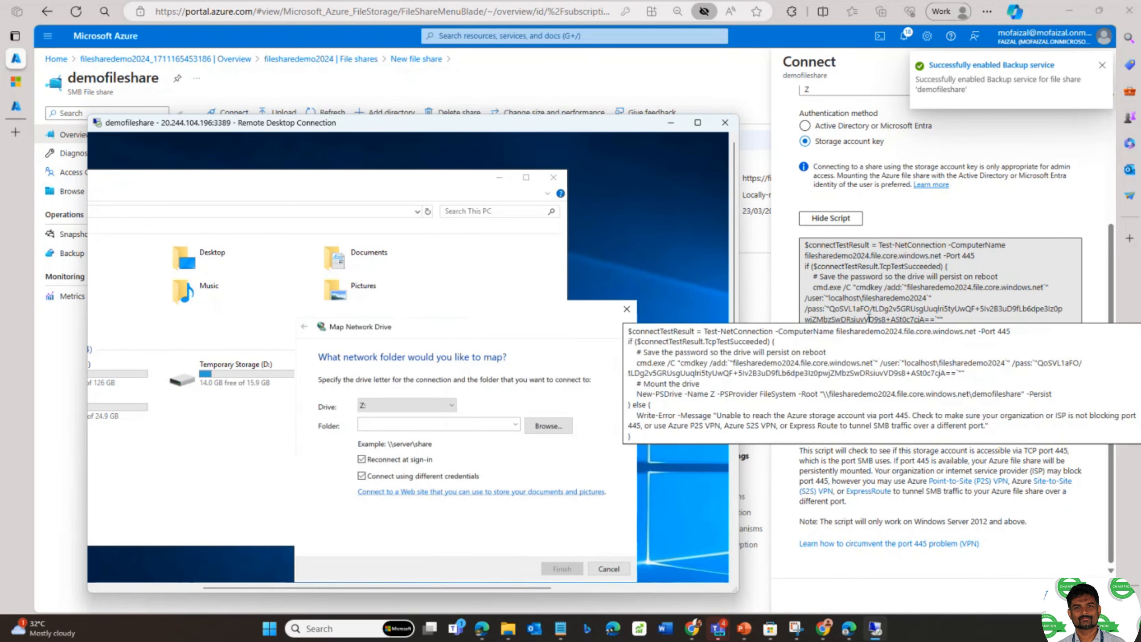
click(869, 318)
key(ctrl+a)
click(860, 315)
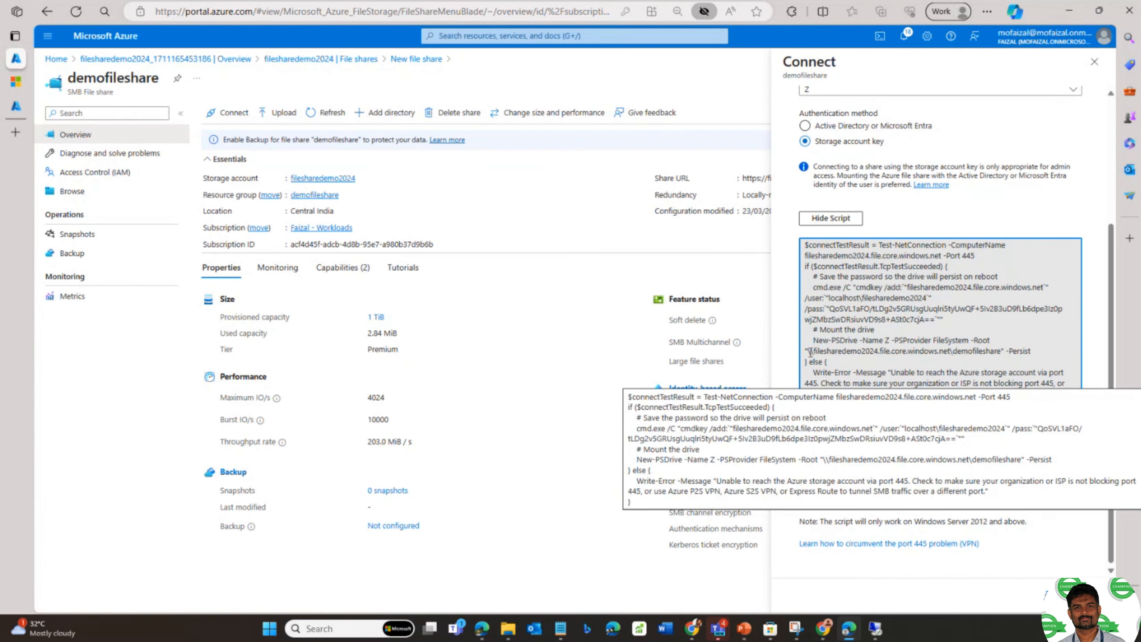
- Paste \\filesharedemo2024.file.core.windows.net\demofileshare from the script into the Map Network Drive folder field
drag(808, 354, 887, 356)
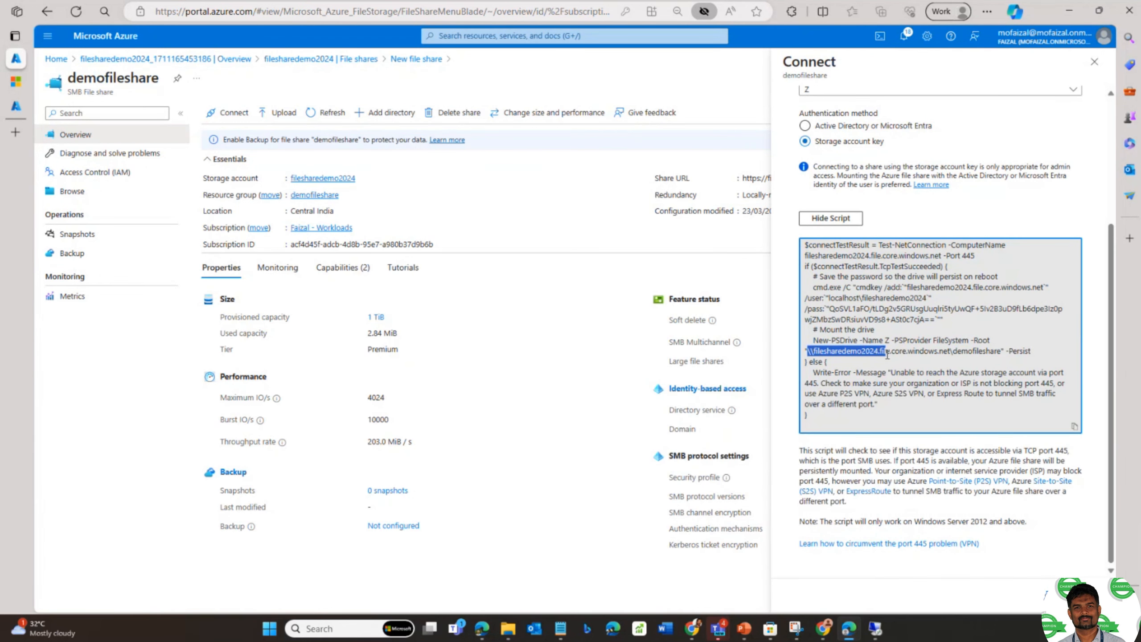
right_click(882, 355)
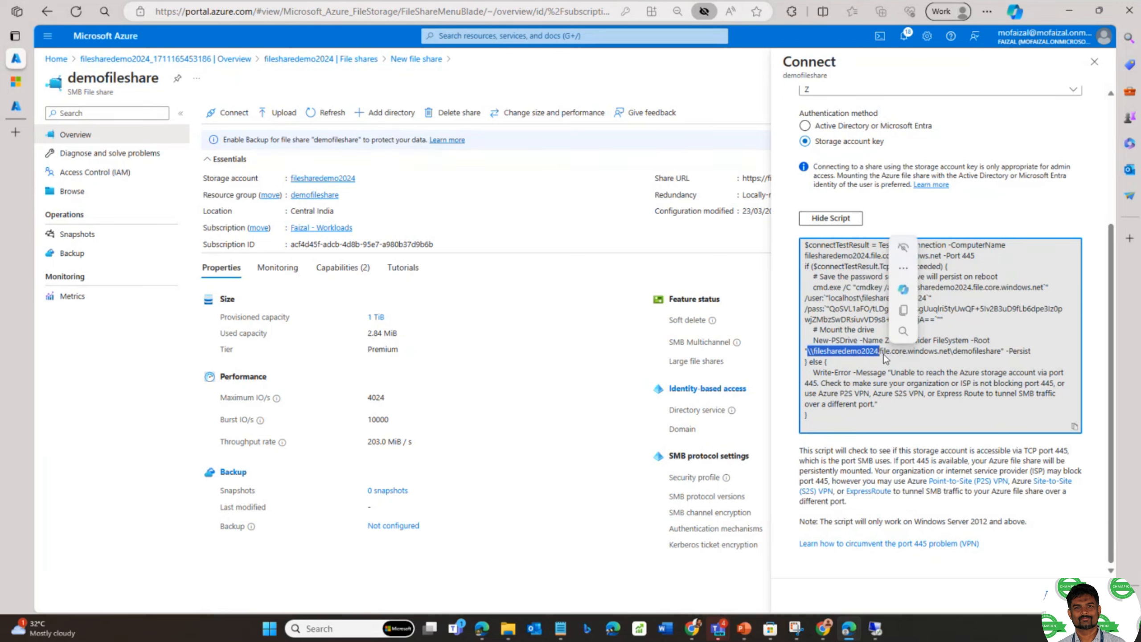
click(884, 355)
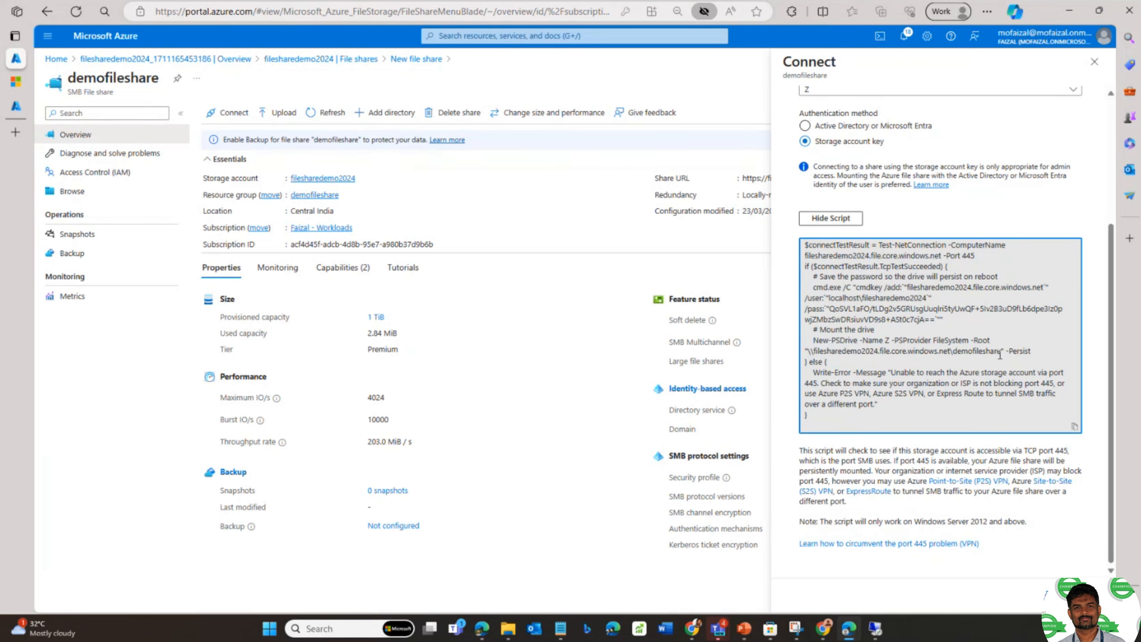
drag(1001, 355, 805, 352)
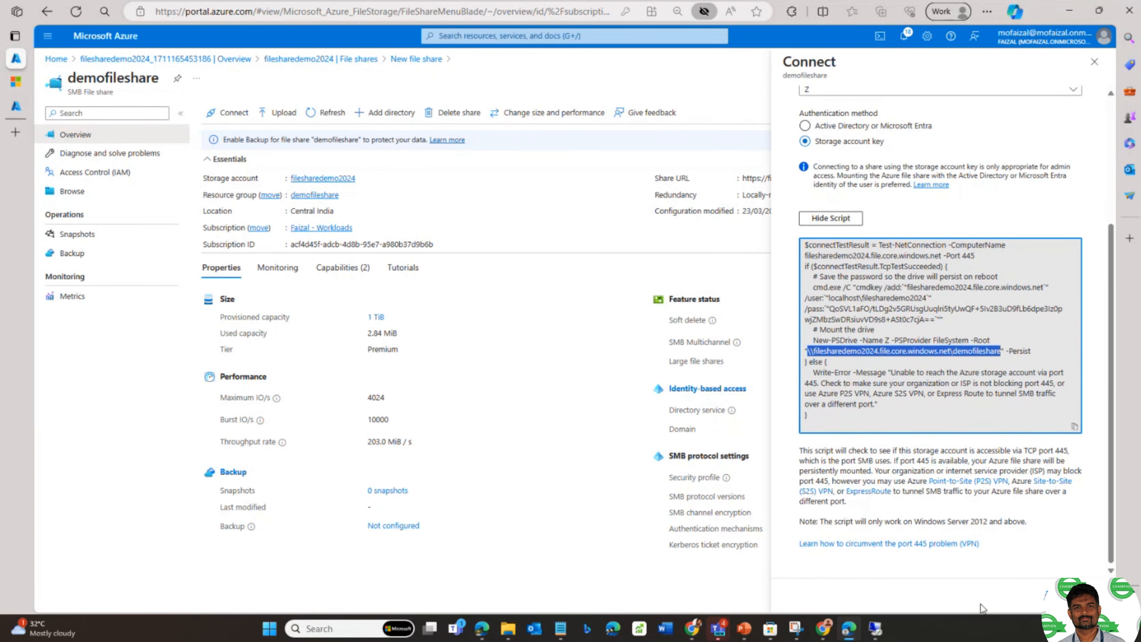
click(875, 628)
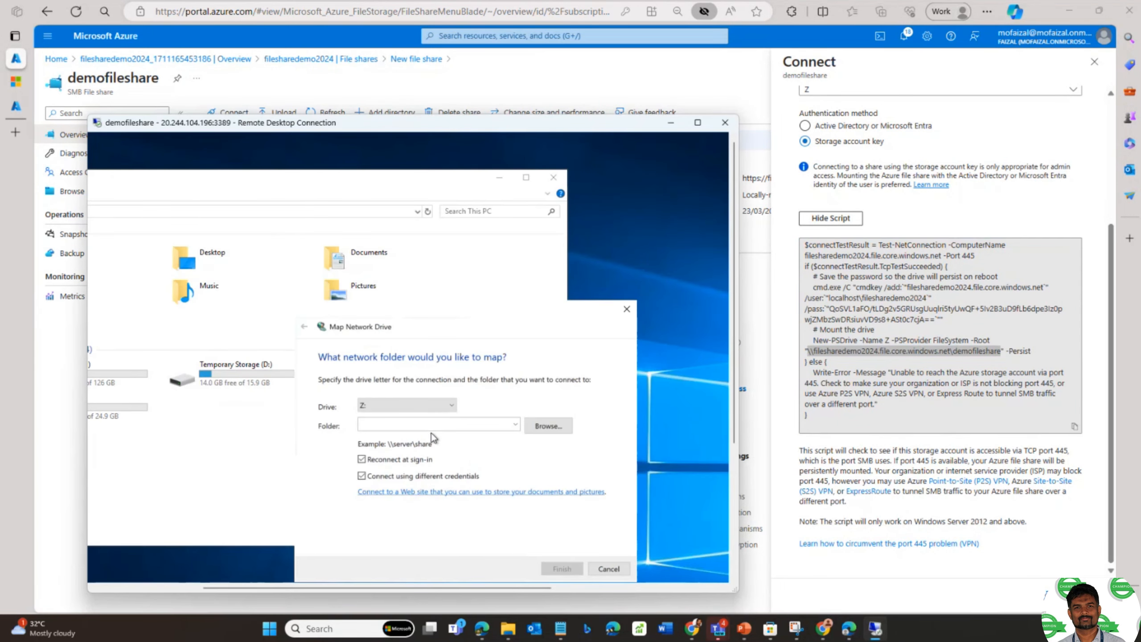
key(ctrl+v)
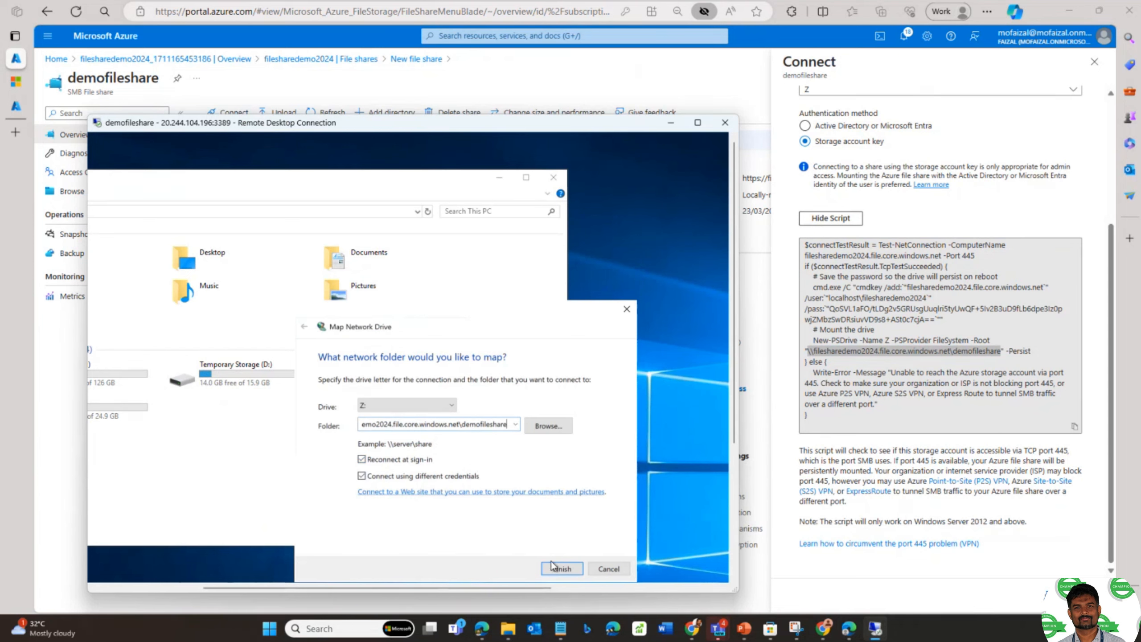
- Finish the mapping and sign in with a different account using the /user name from the script
click(556, 574)
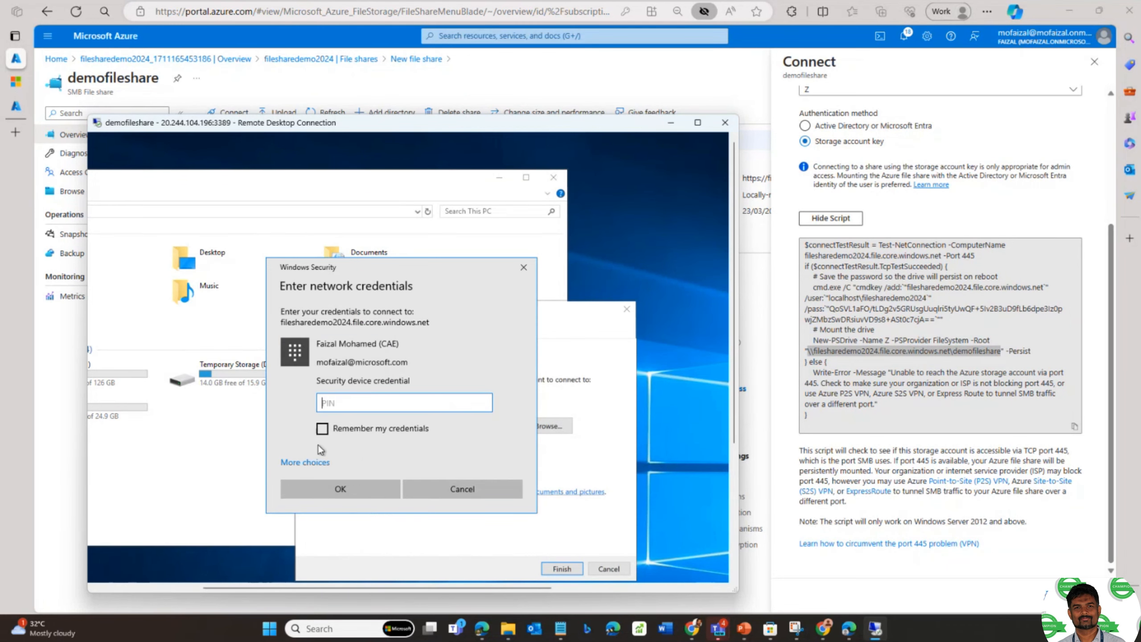
click(306, 467)
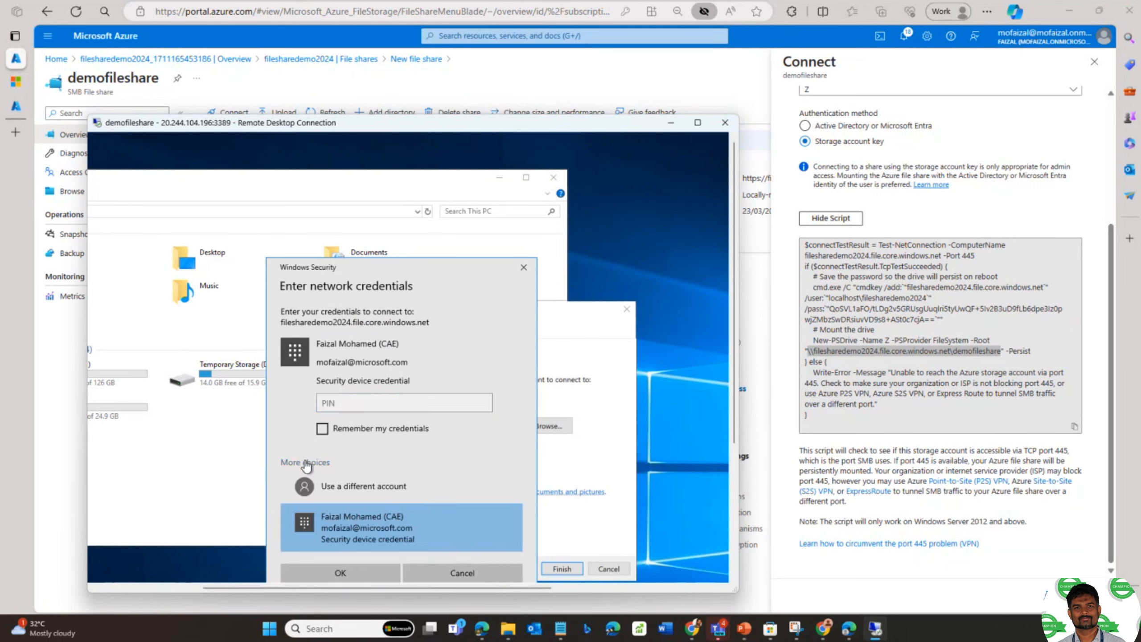
click(344, 490)
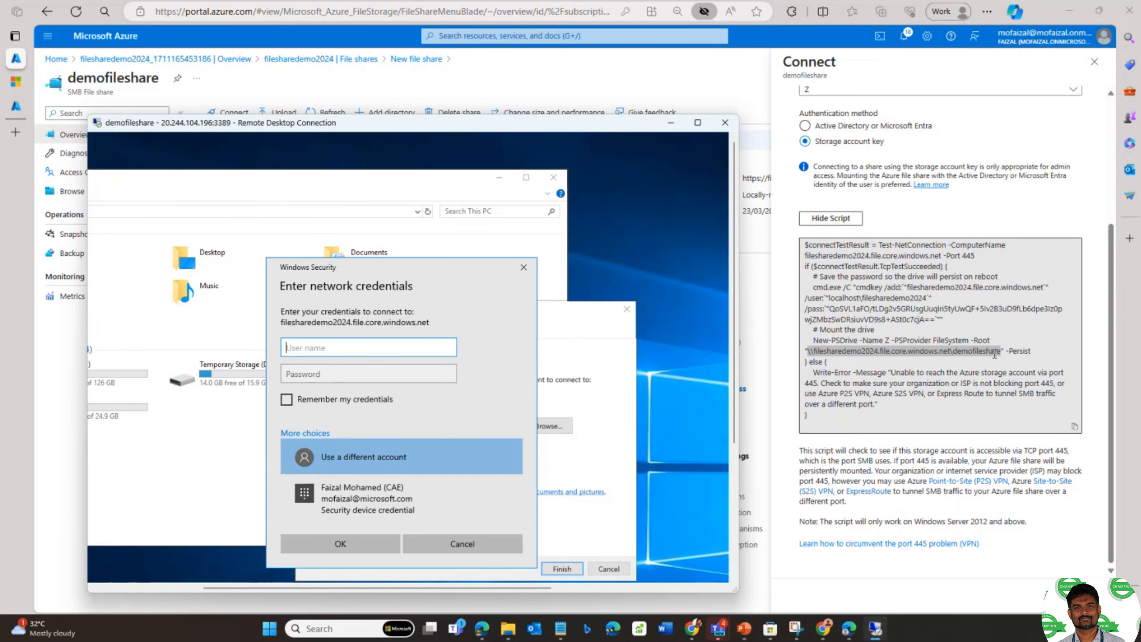
click(829, 300)
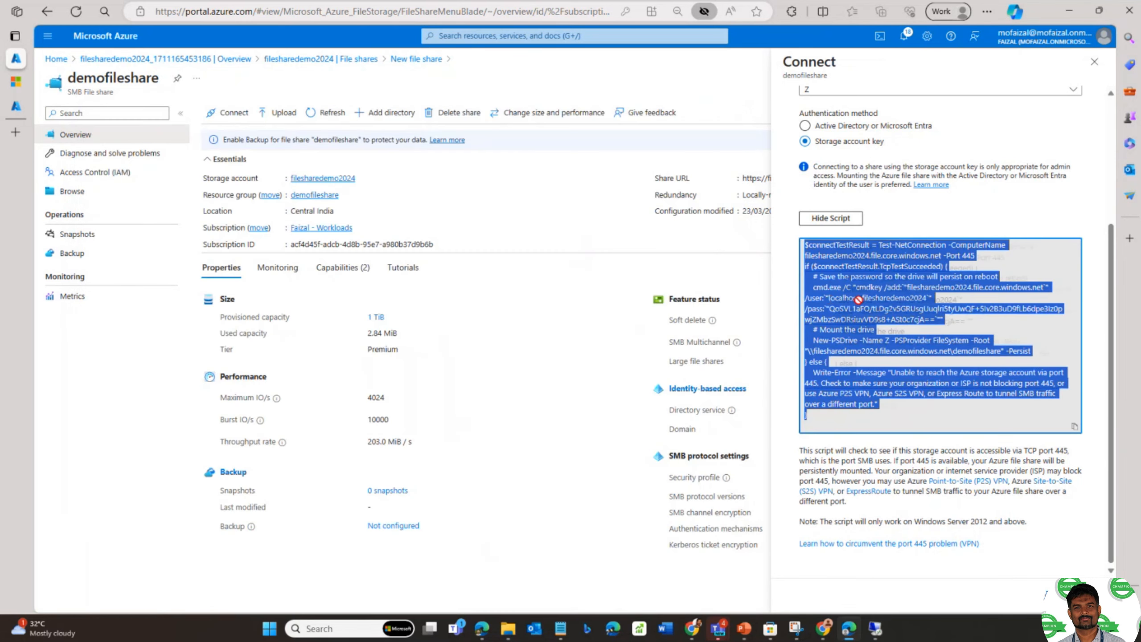
click(841, 300)
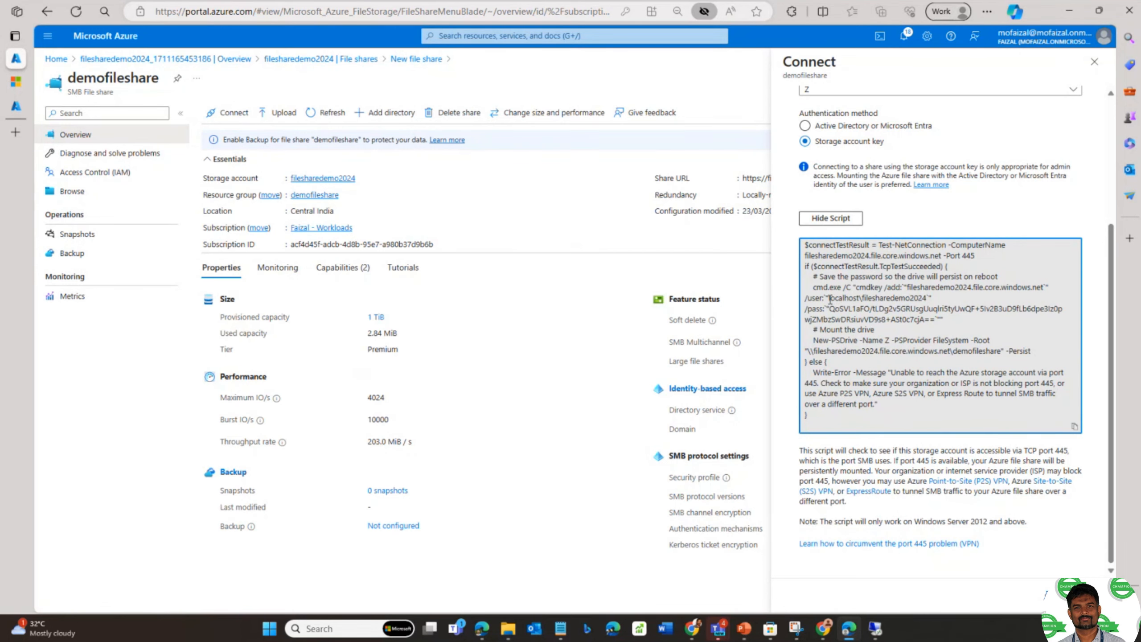
drag(830, 299, 928, 298)
key(ctrl+c)
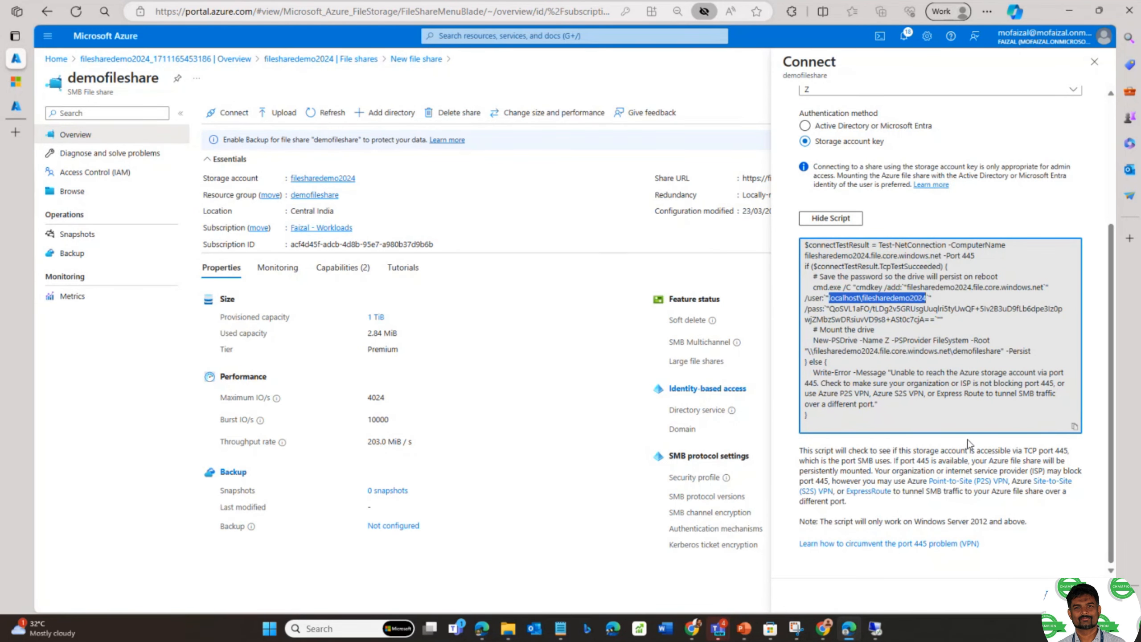
click(873, 627)
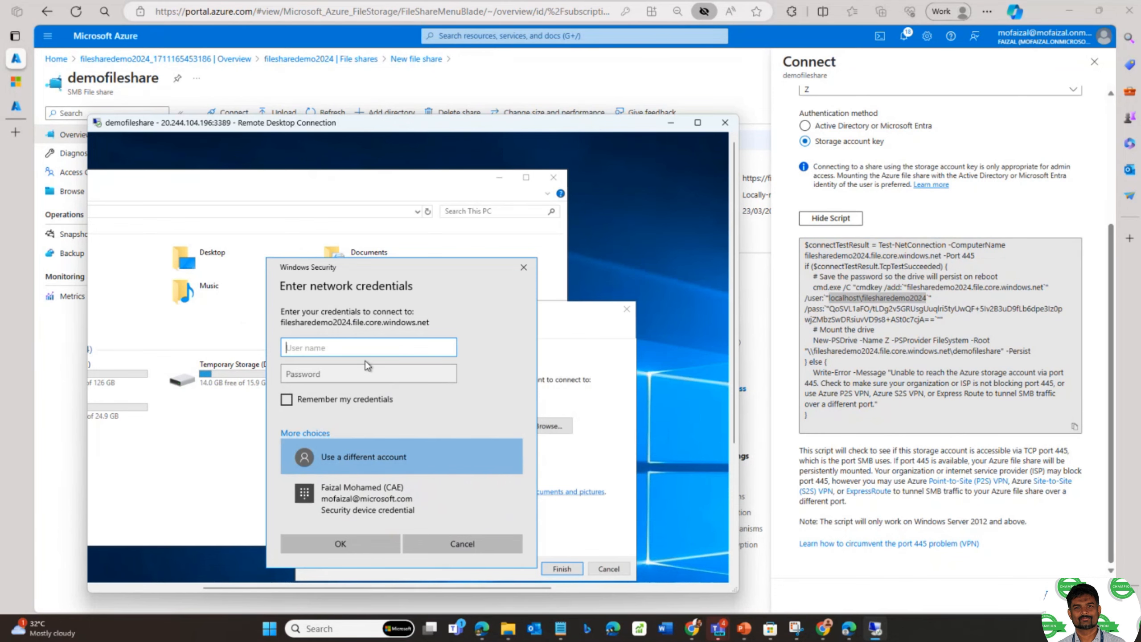
key(ctrl+v)
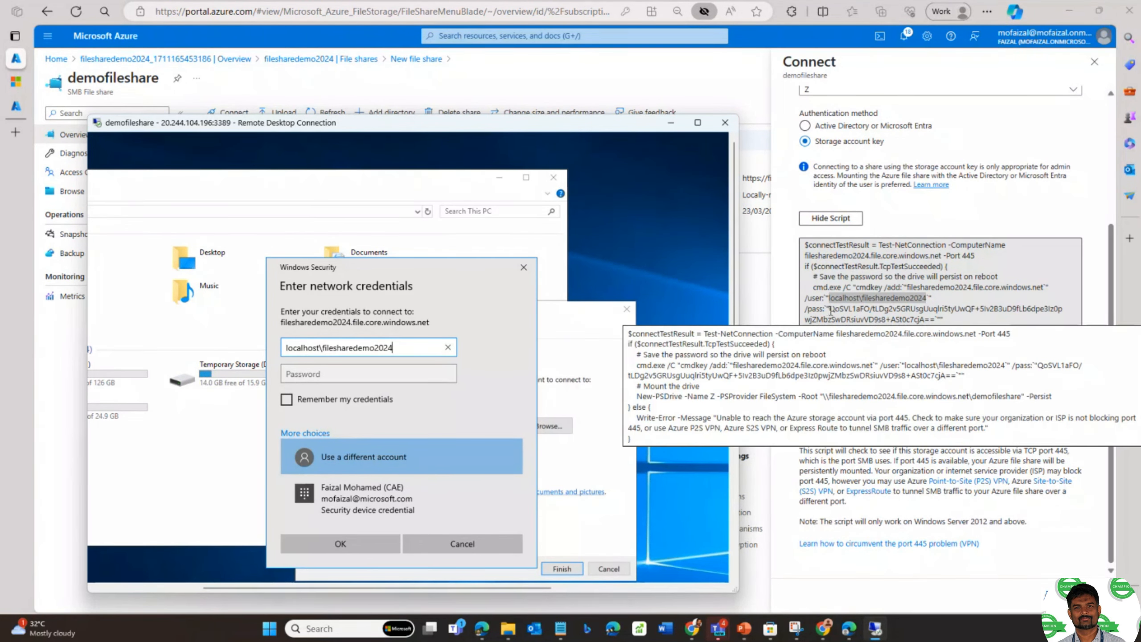
- Paste the storage account key from the /pass line as the password and confirm
click(831, 311)
click(834, 310)
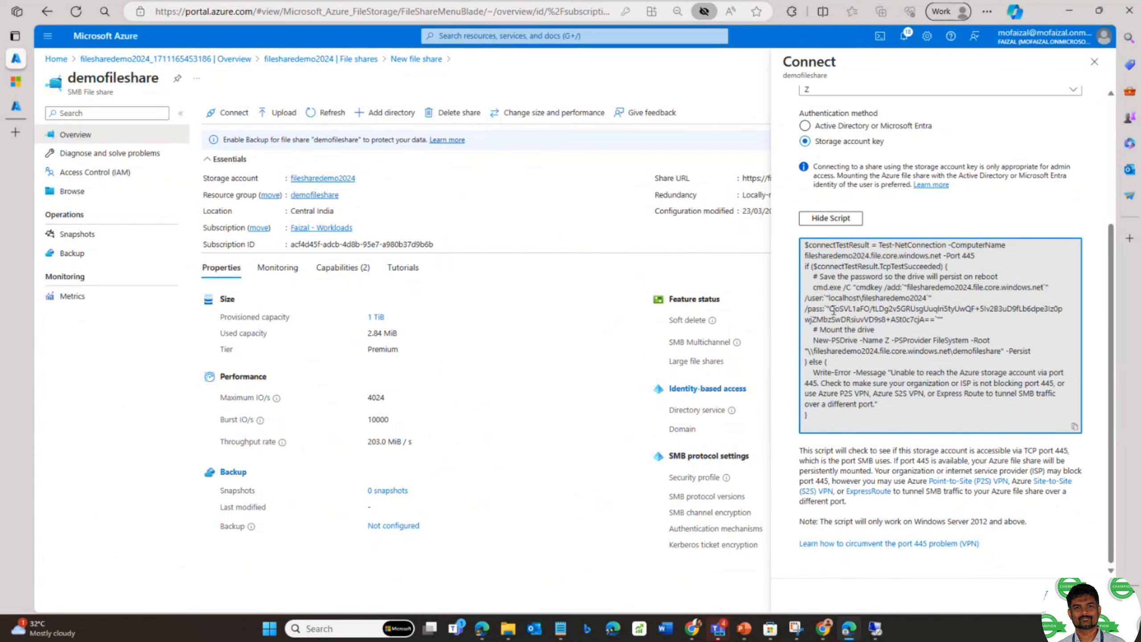
drag(833, 310, 935, 320)
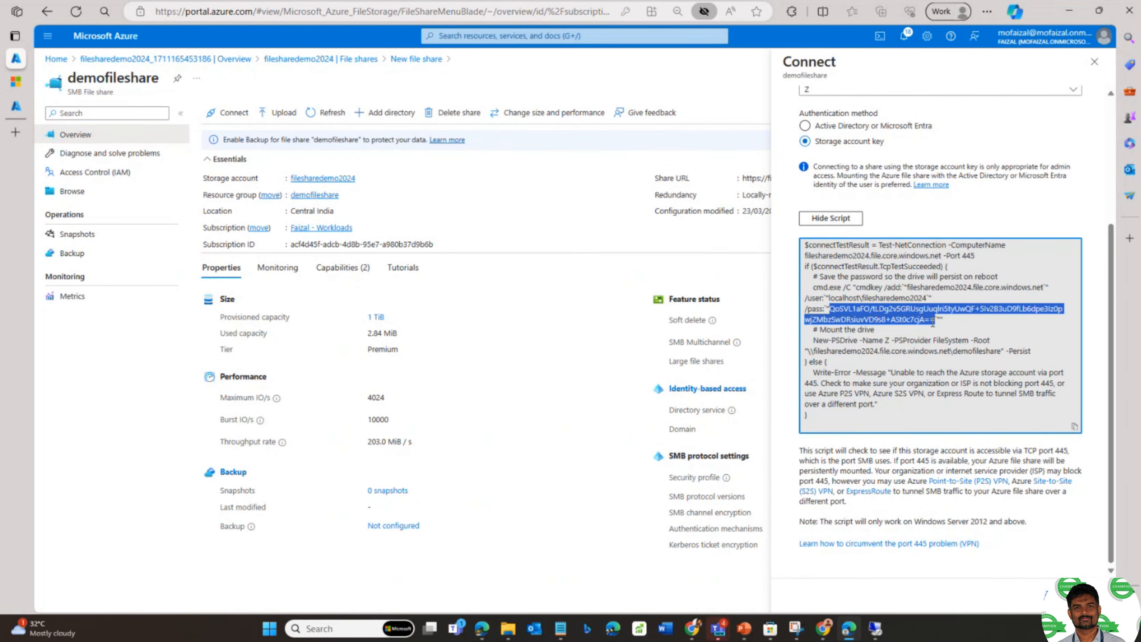
click(876, 629)
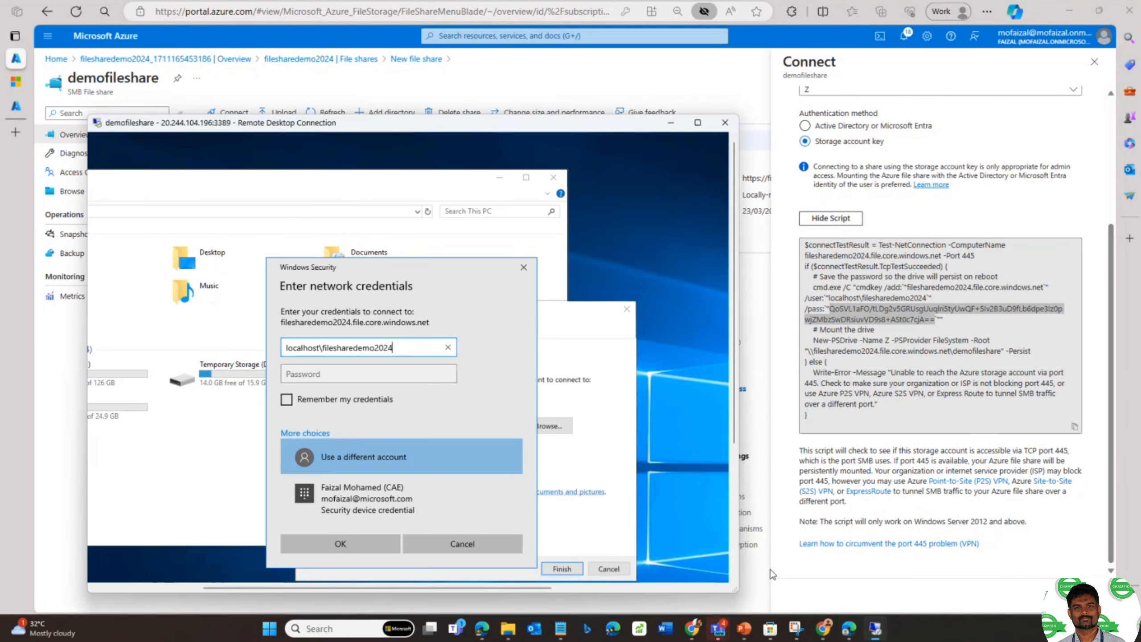
click(398, 378)
key(ctrl+v)
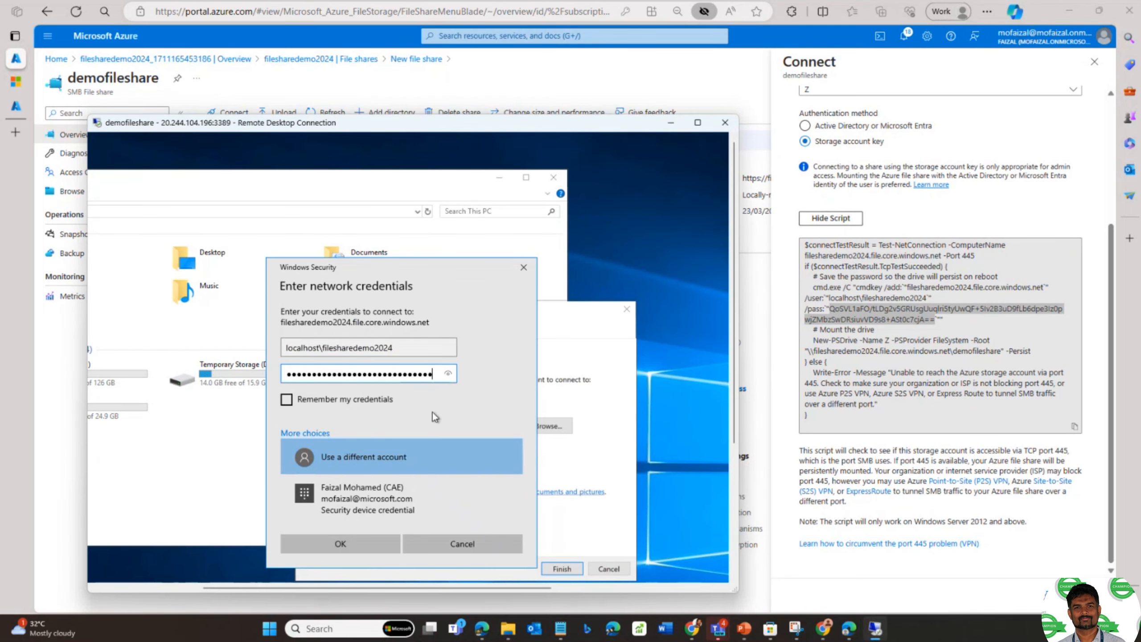
click(359, 542)
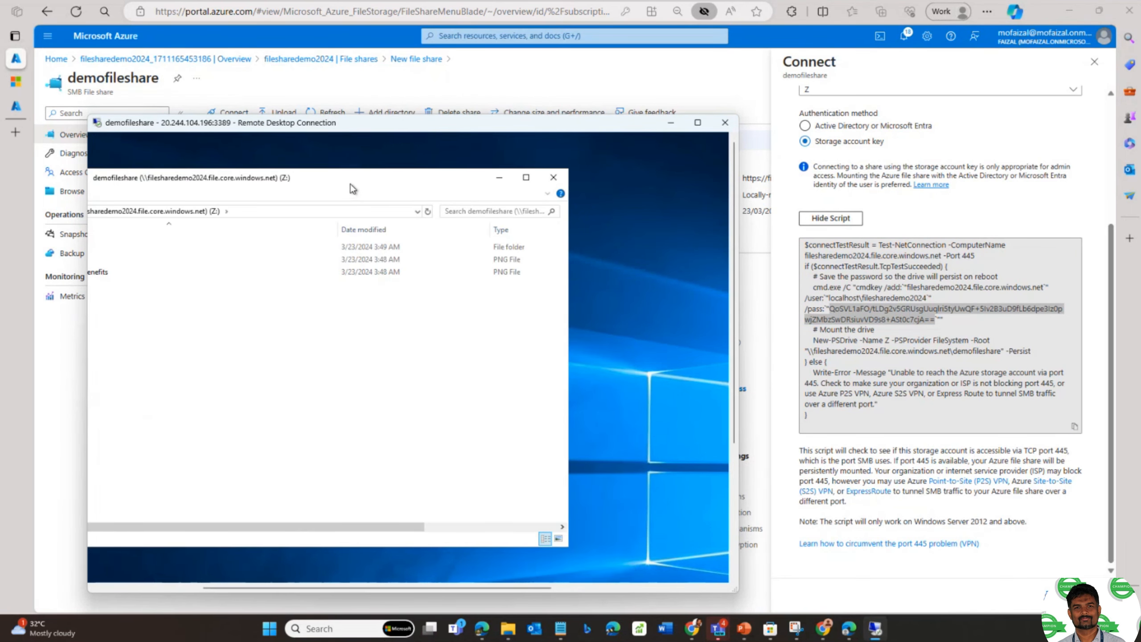
- Create a new folder named folderfromvm inside folder on drive Z:
click(698, 124)
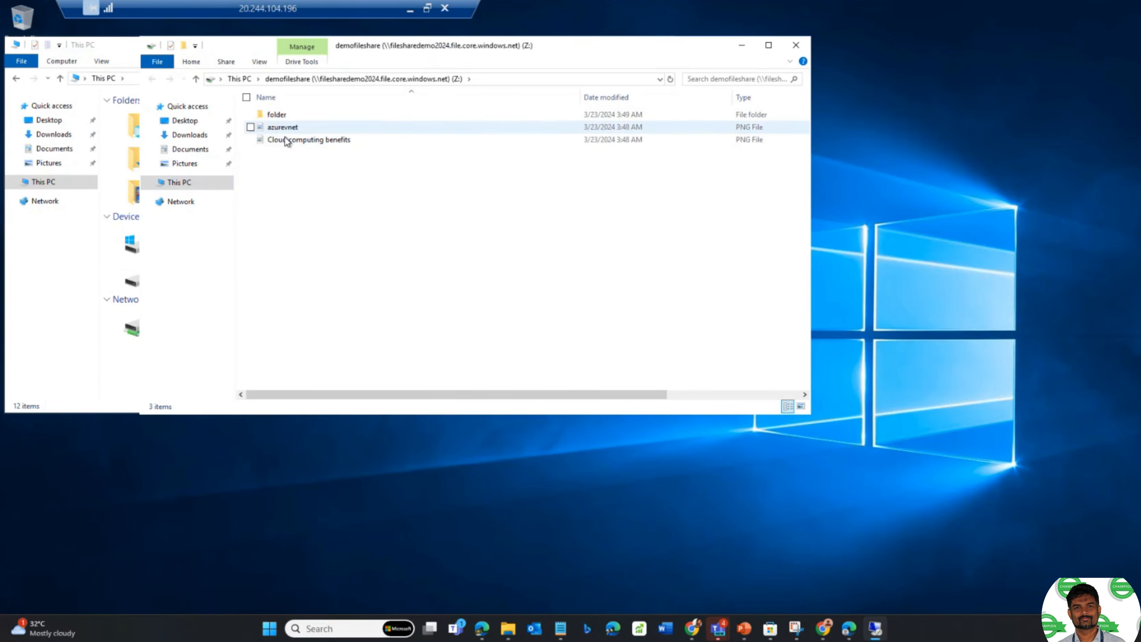
click(283, 116)
double_click(283, 116)
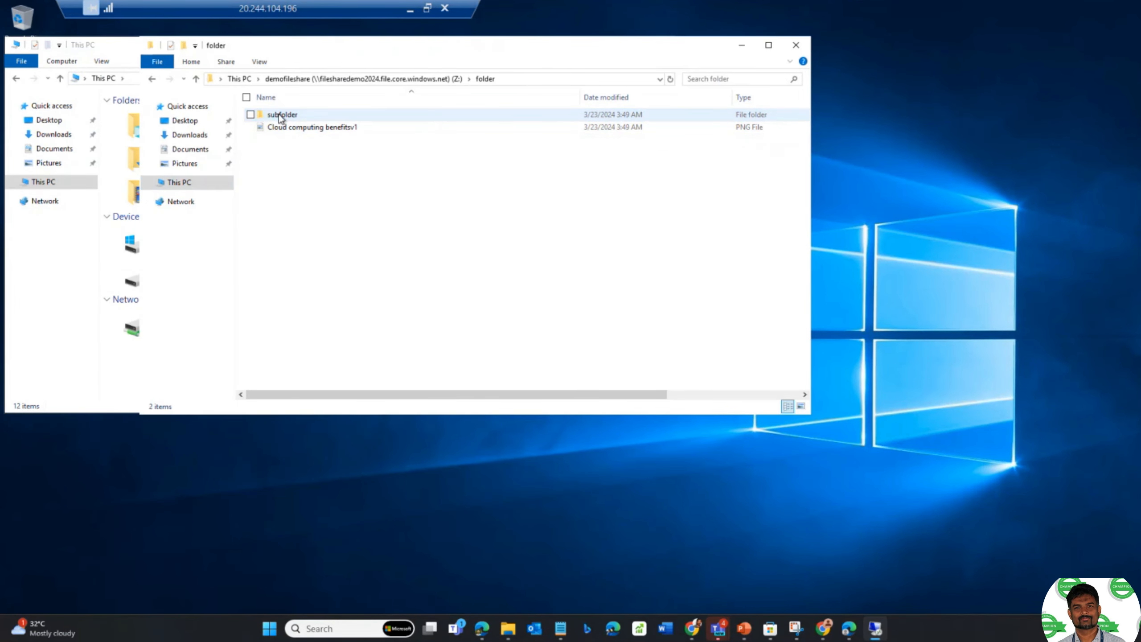
double_click(278, 116)
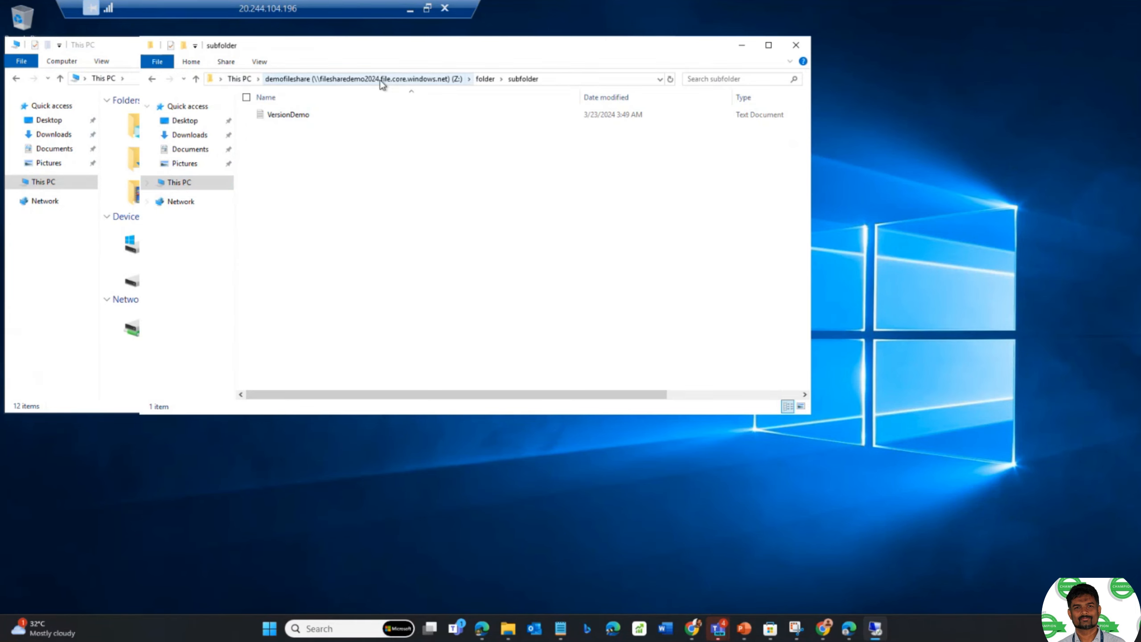
click(484, 80)
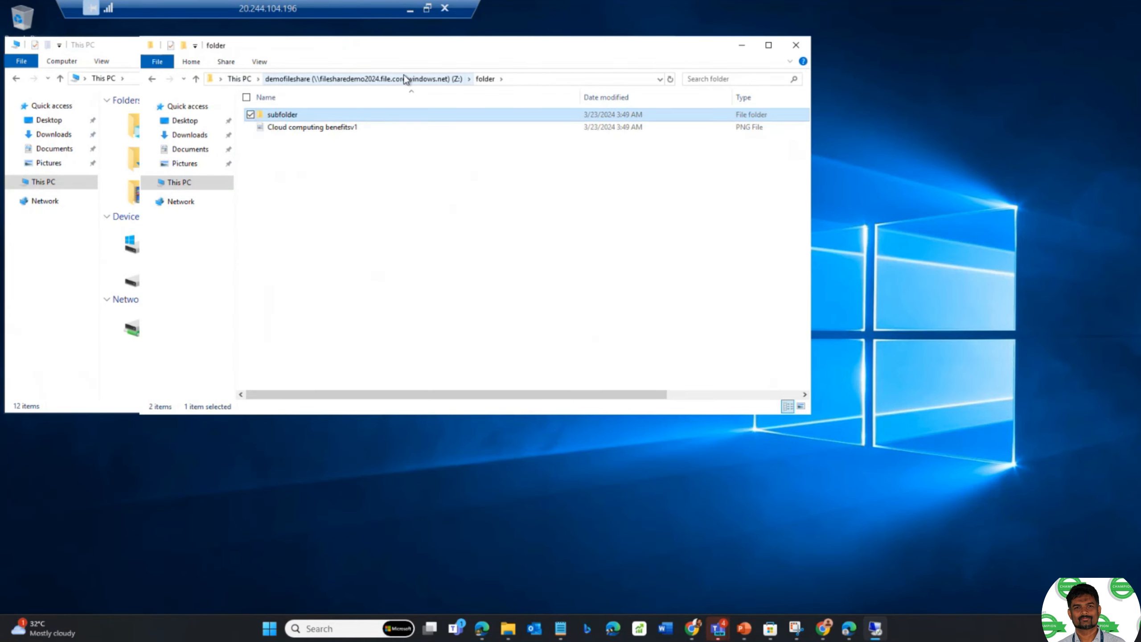
click(307, 169)
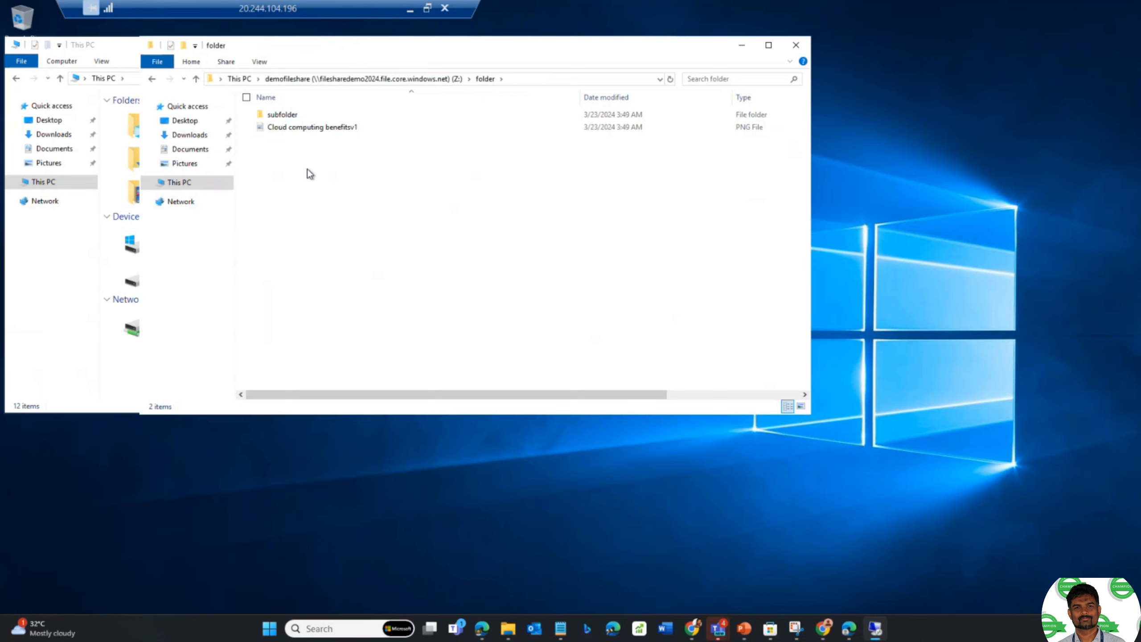
right_click(306, 168)
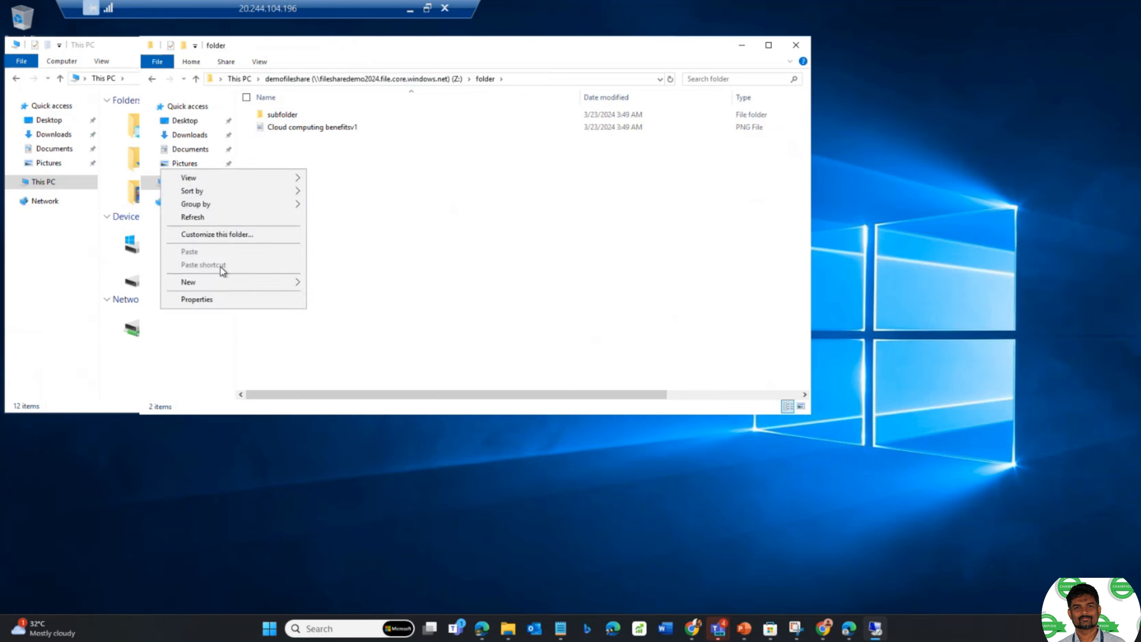
mouse_move(246, 289)
click(324, 285)
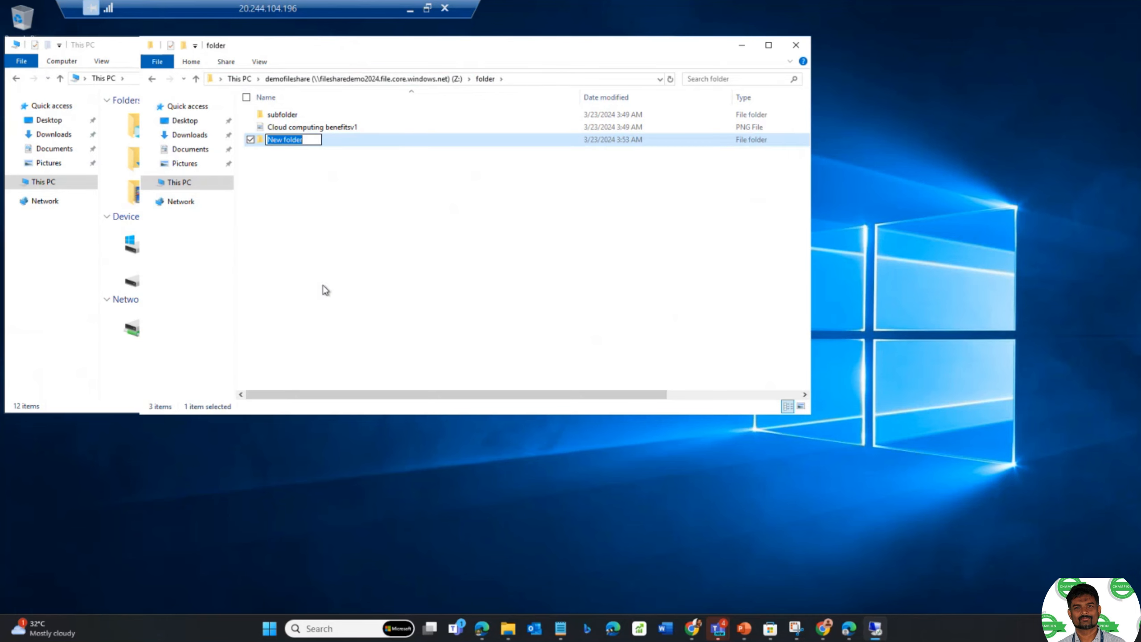
text(folderfromvm)
key(Return)
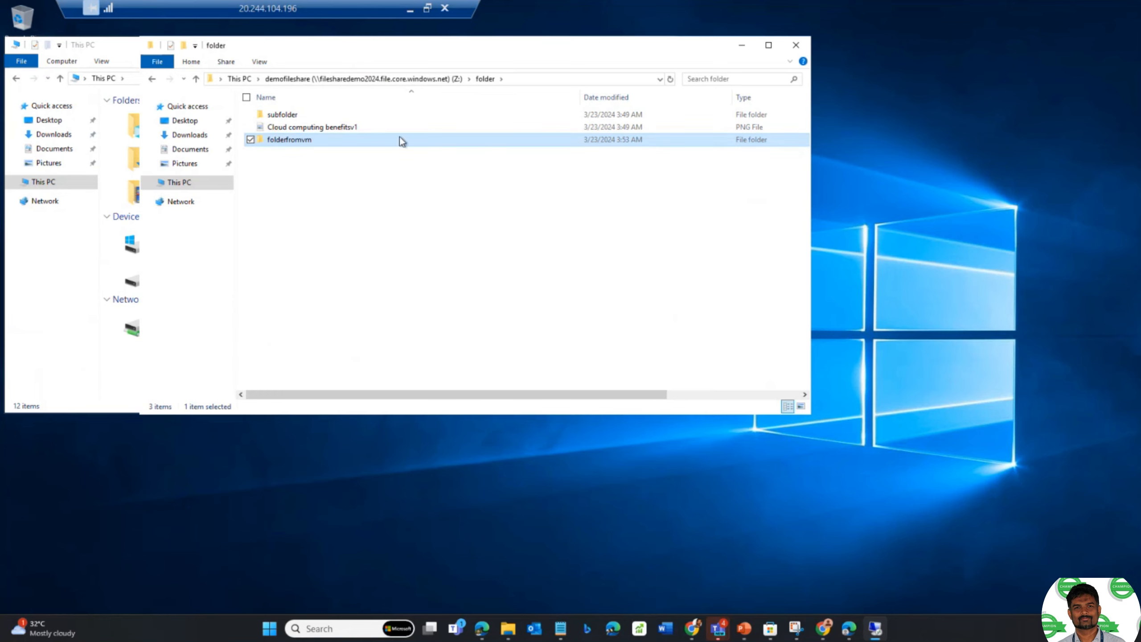
- Return to the portal, close the Connect pane, and browse demofileshare's files
click(410, 10)
click(1094, 61)
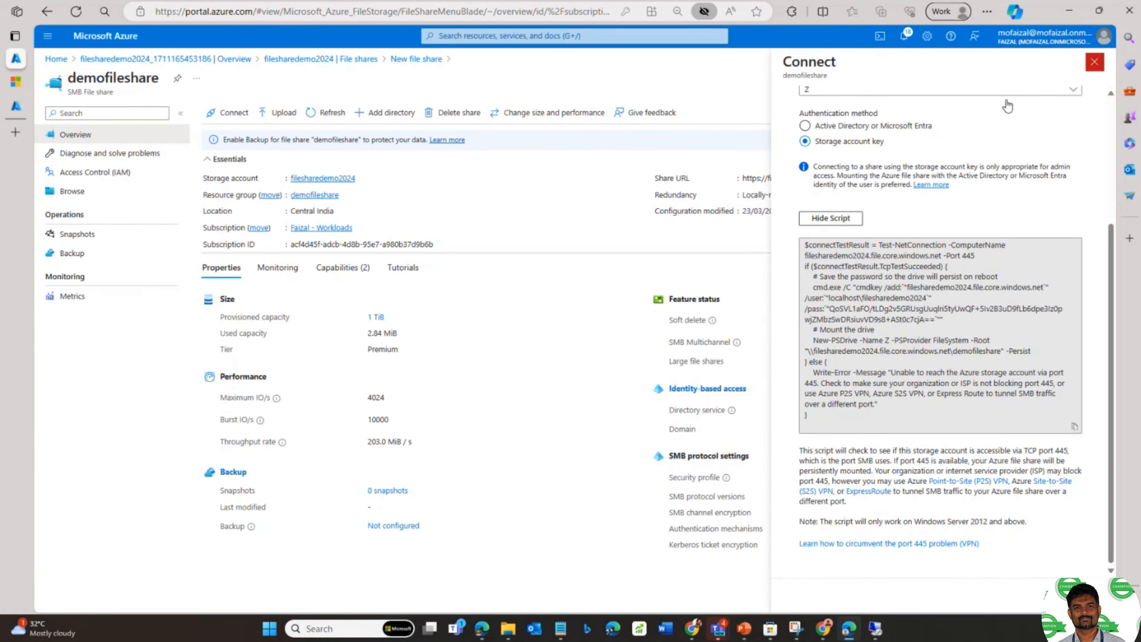
click(87, 193)
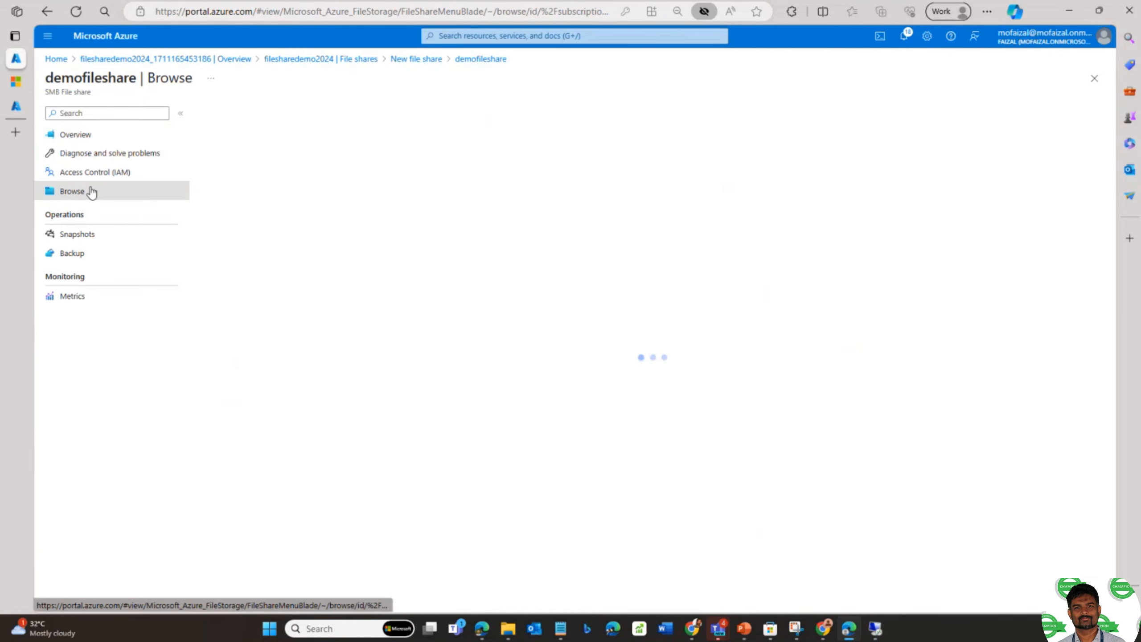
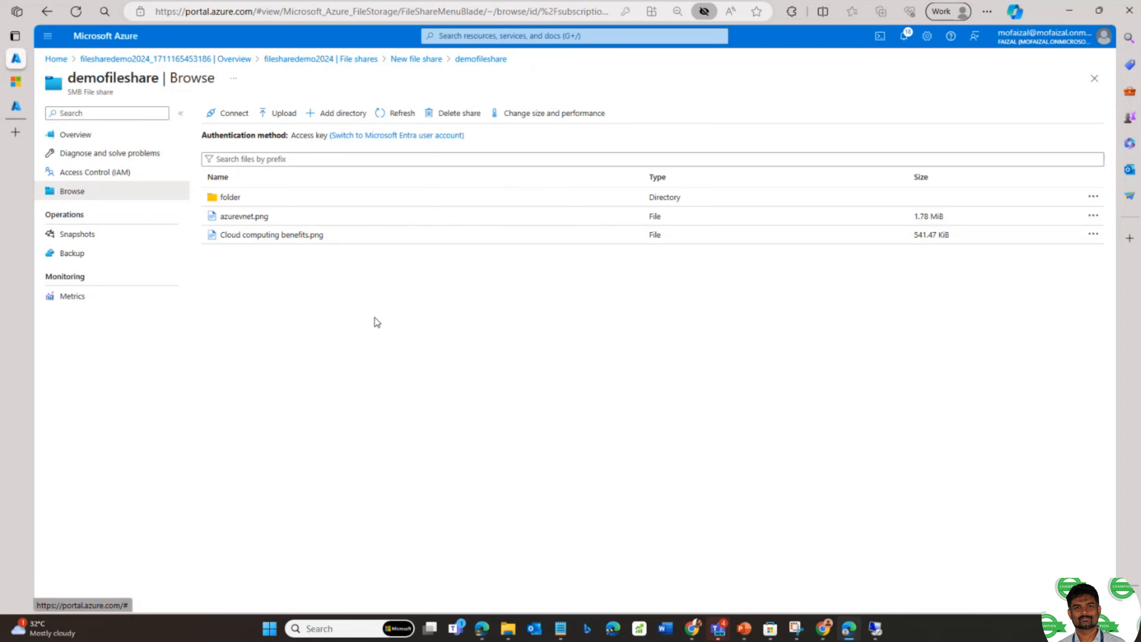
- Compare Entra-account and access-key browsing of demofileshare's folder, then open the share's overview
click(420, 136)
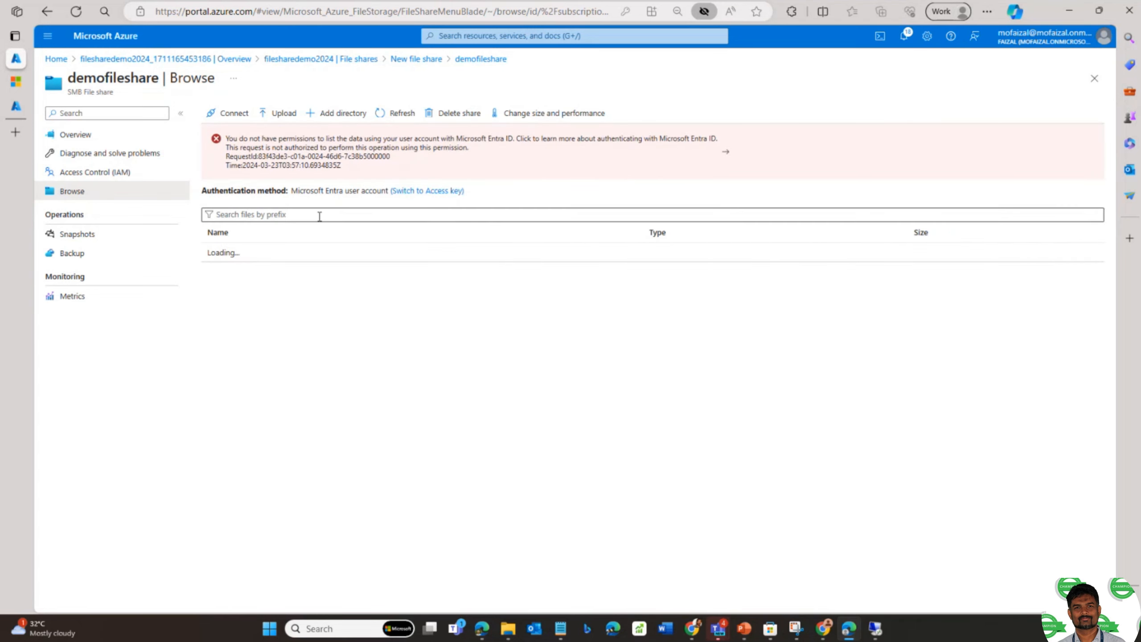
click(425, 193)
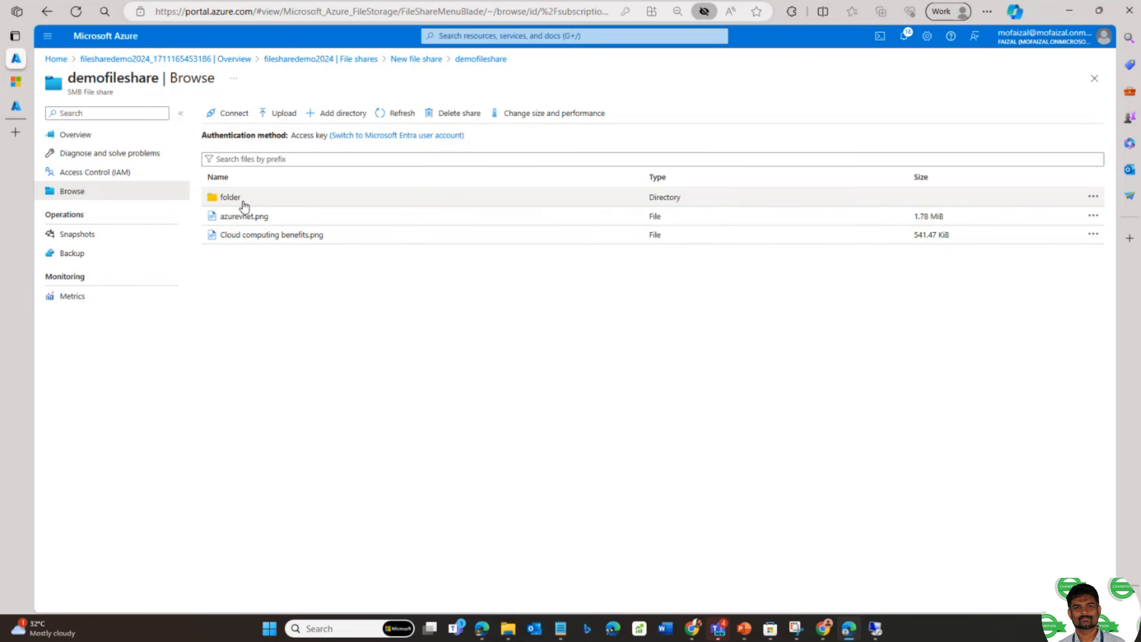
click(234, 202)
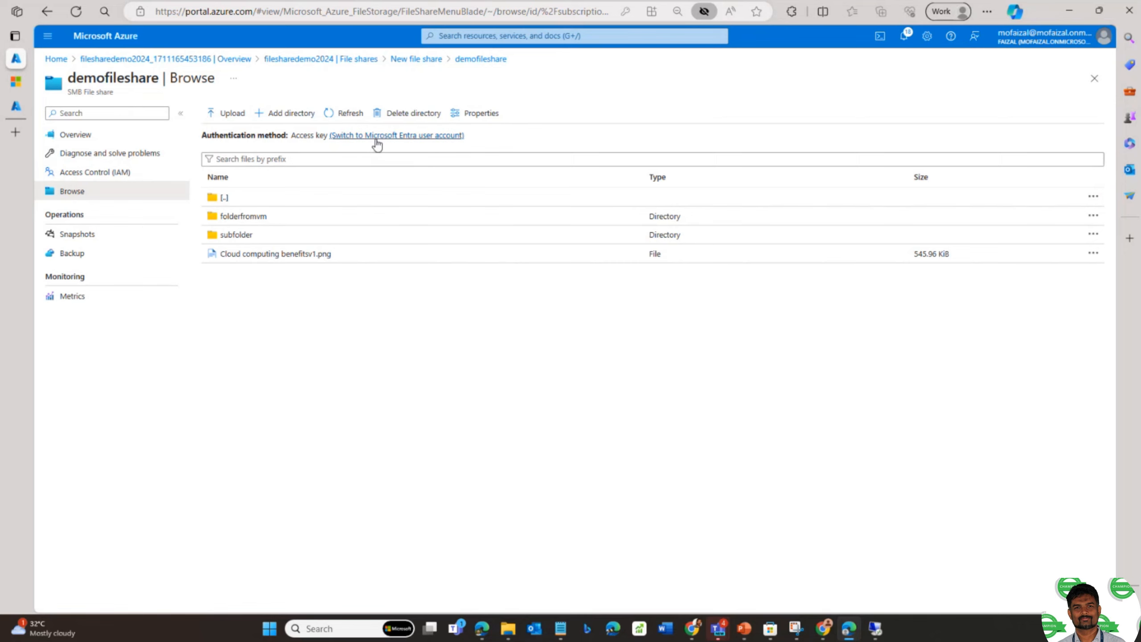
click(262, 218)
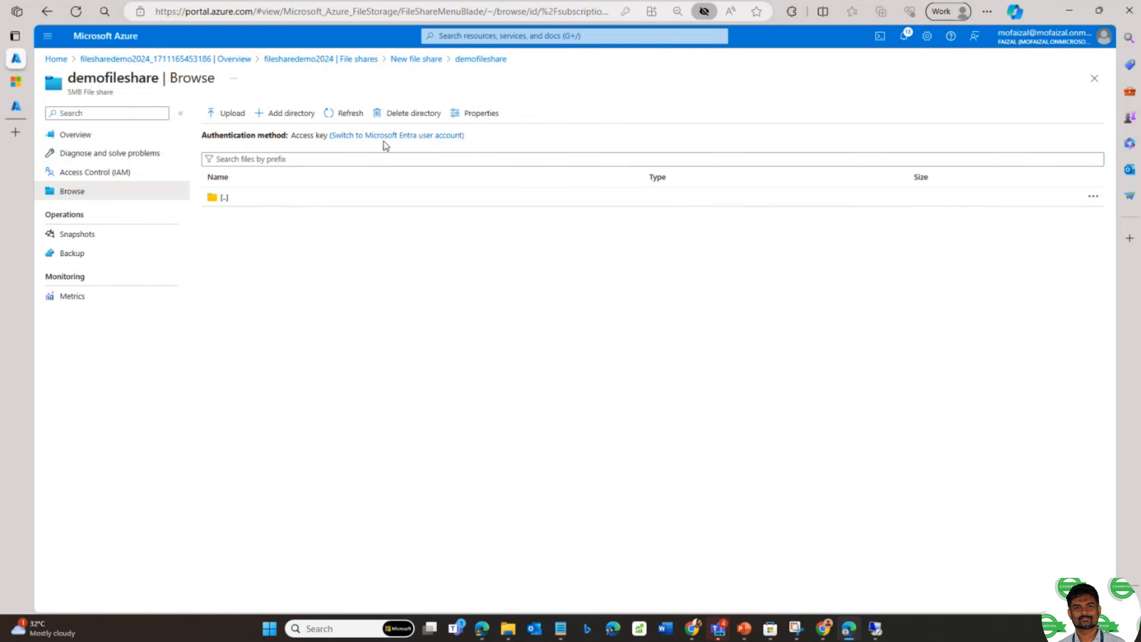
click(385, 136)
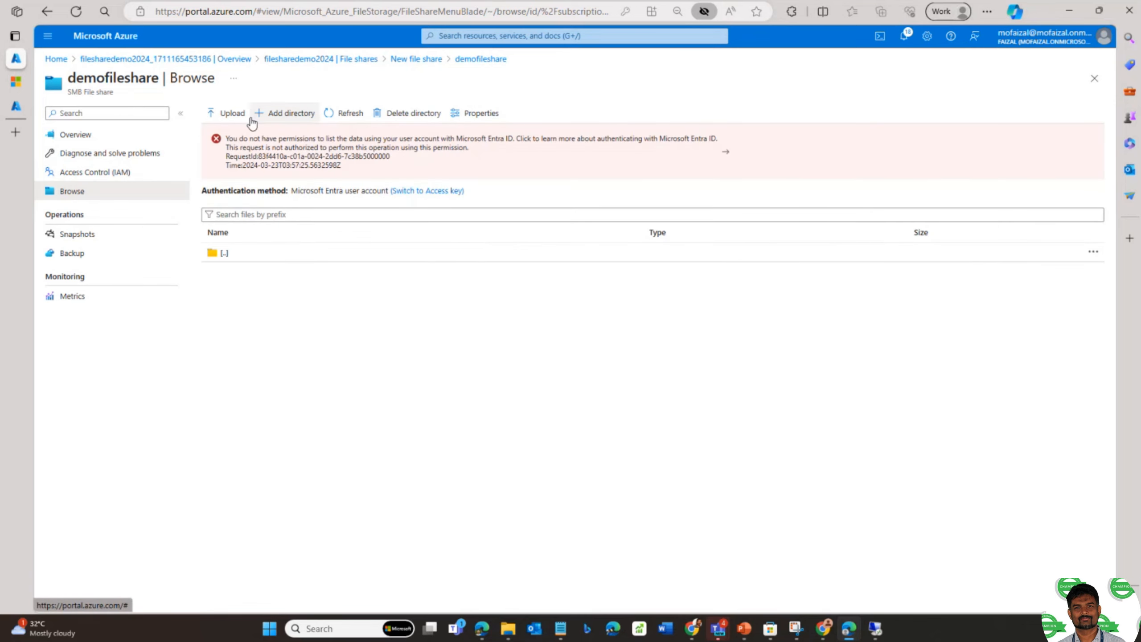
click(73, 135)
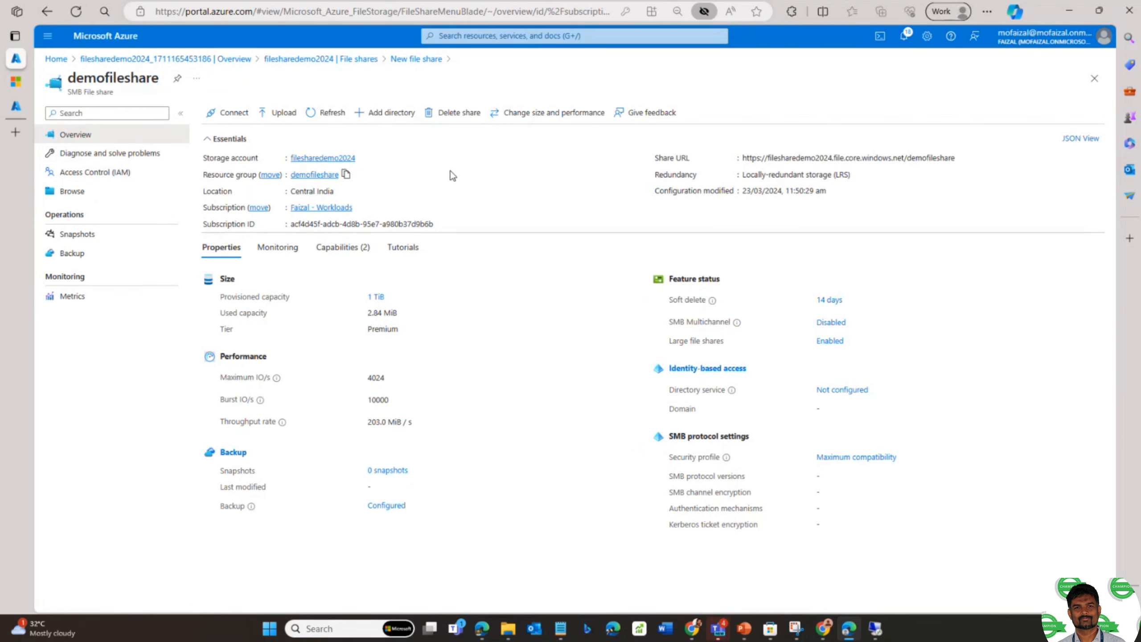
- Check the share's identity-based access settings, then return to the filesharedemo2024 storage account overview
click(838, 394)
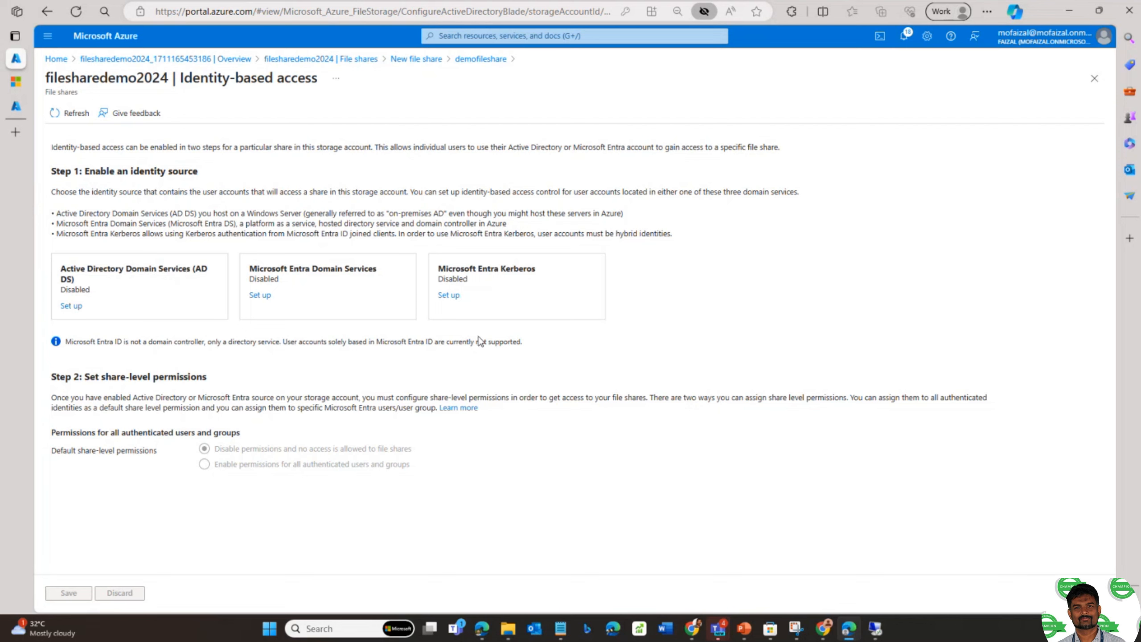
click(435, 60)
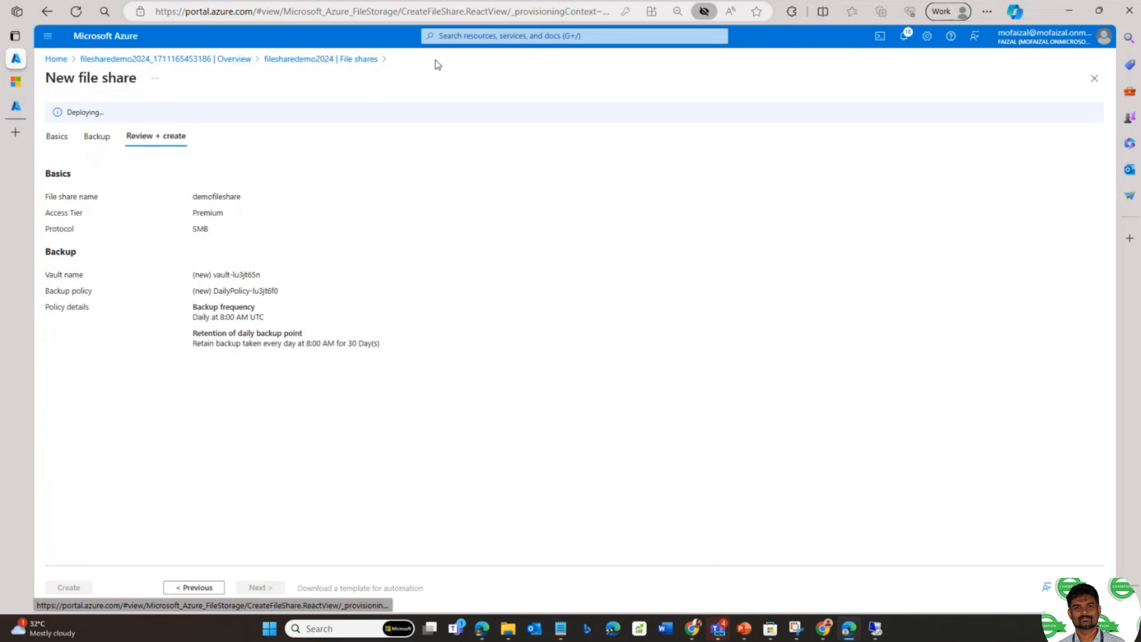
click(337, 60)
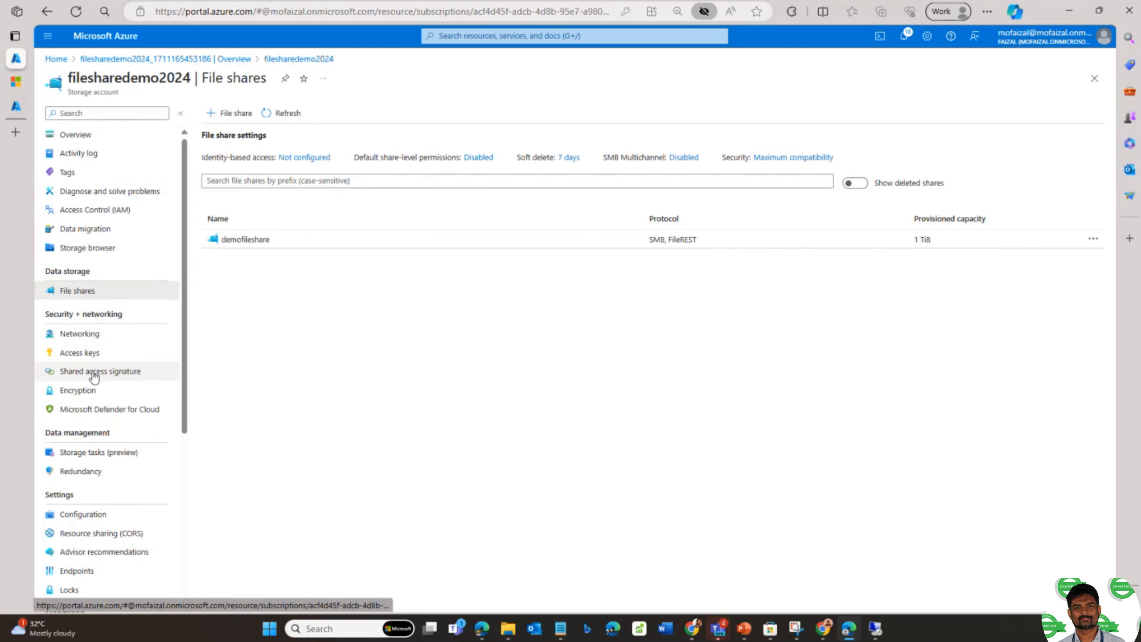
click(90, 137)
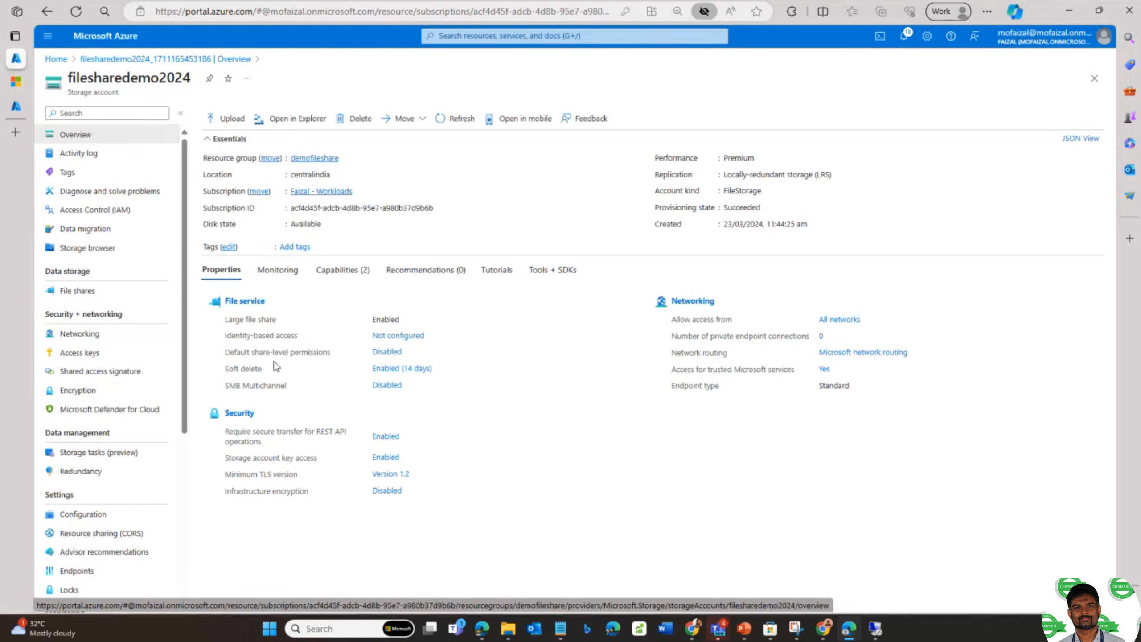
- Open filesharedemo2024's File shares list, showing demofileshare with 1 TiB provisioned
click(124, 294)
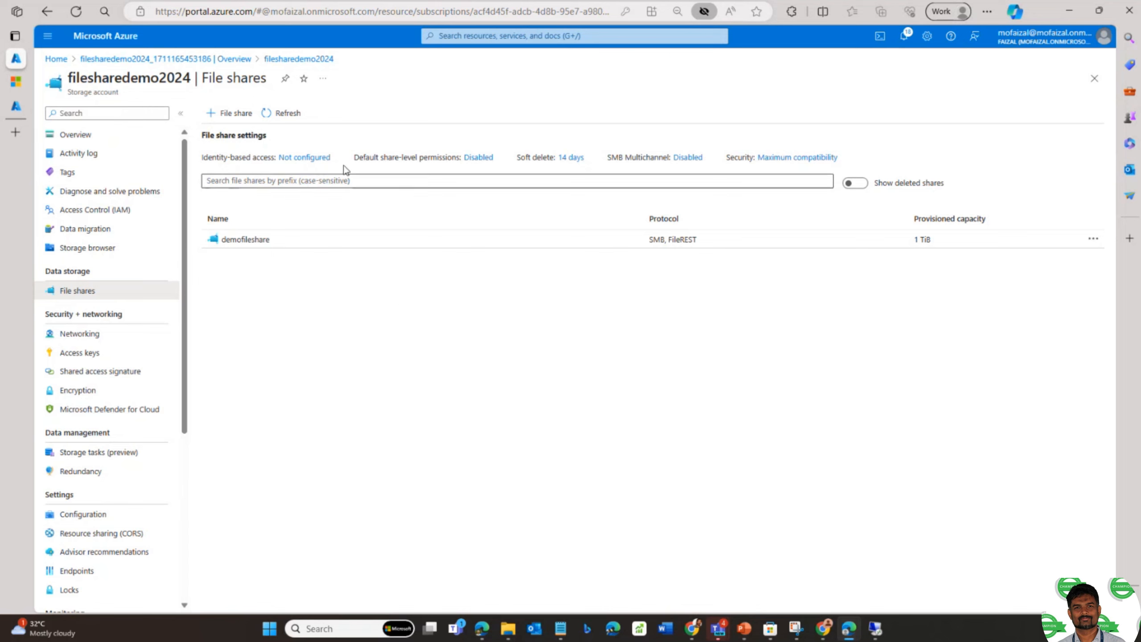
- Search the portal for 'file sync' and open Azure File Sync from the Marketplace
click(472, 35)
text(file sy)
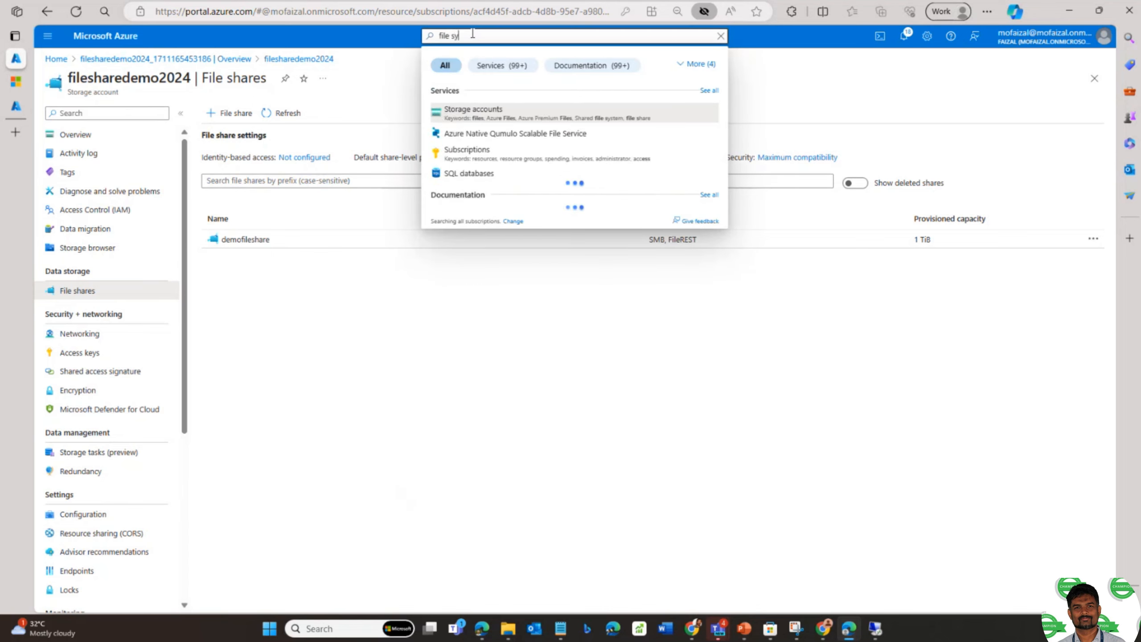
text(nc serv)
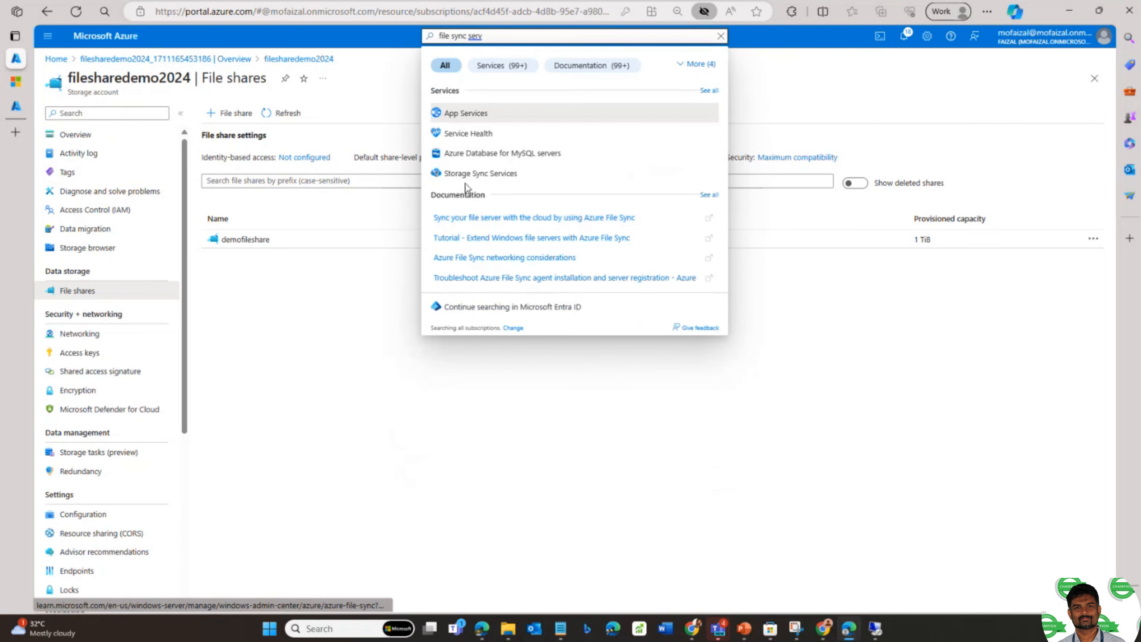
key(BackSpace)
key(BackSpace)
key(BackSpace)
key(BackSpace)
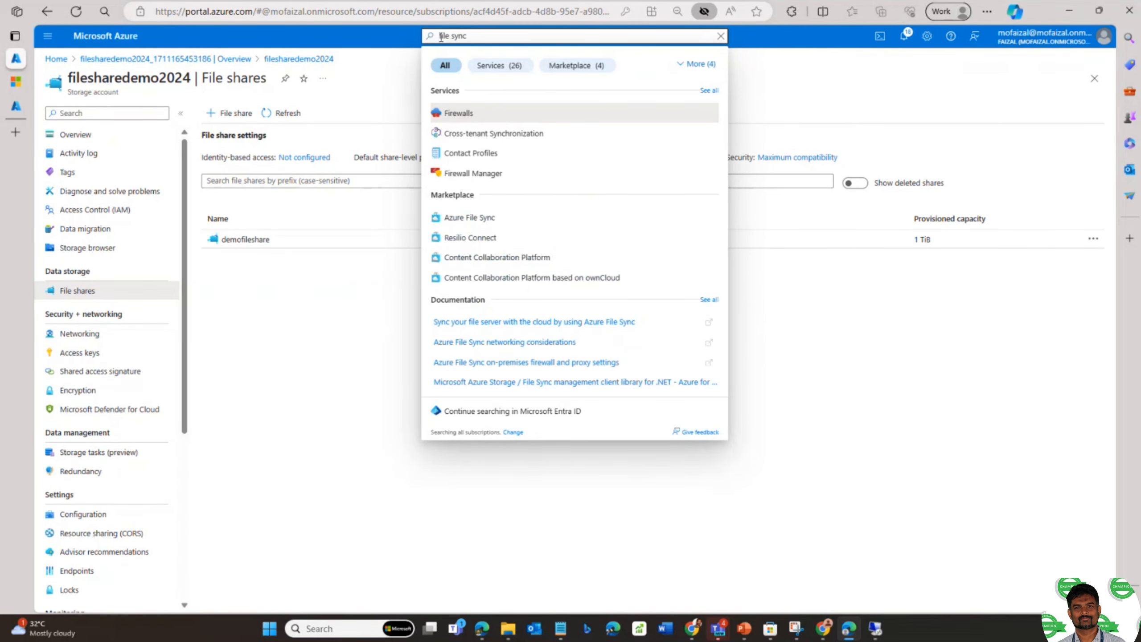
click(472, 225)
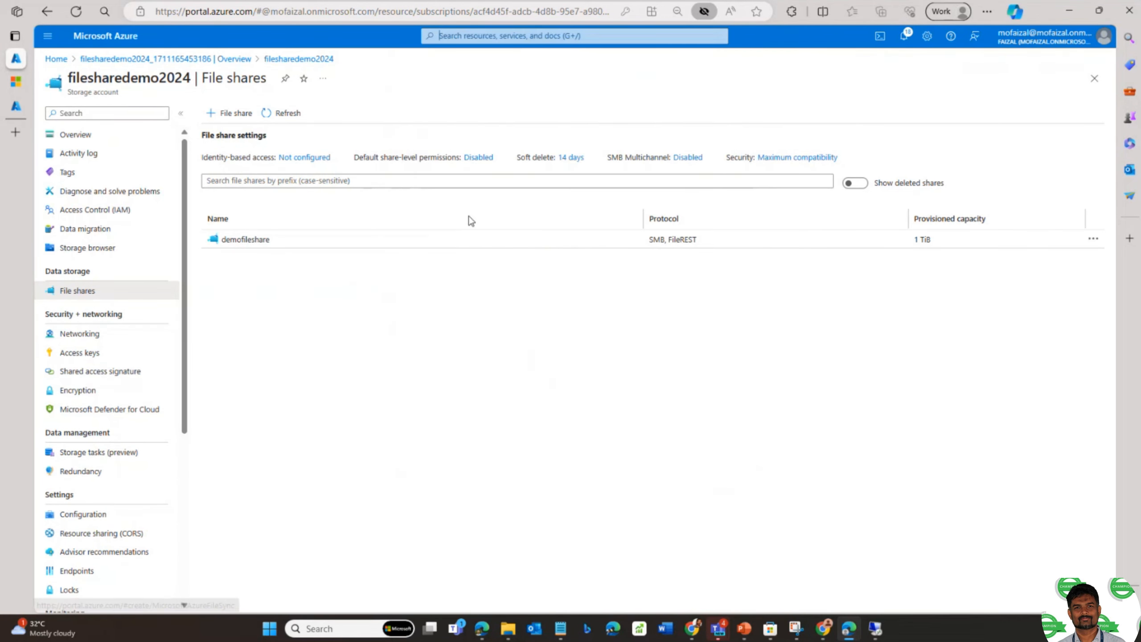
click(474, 36)
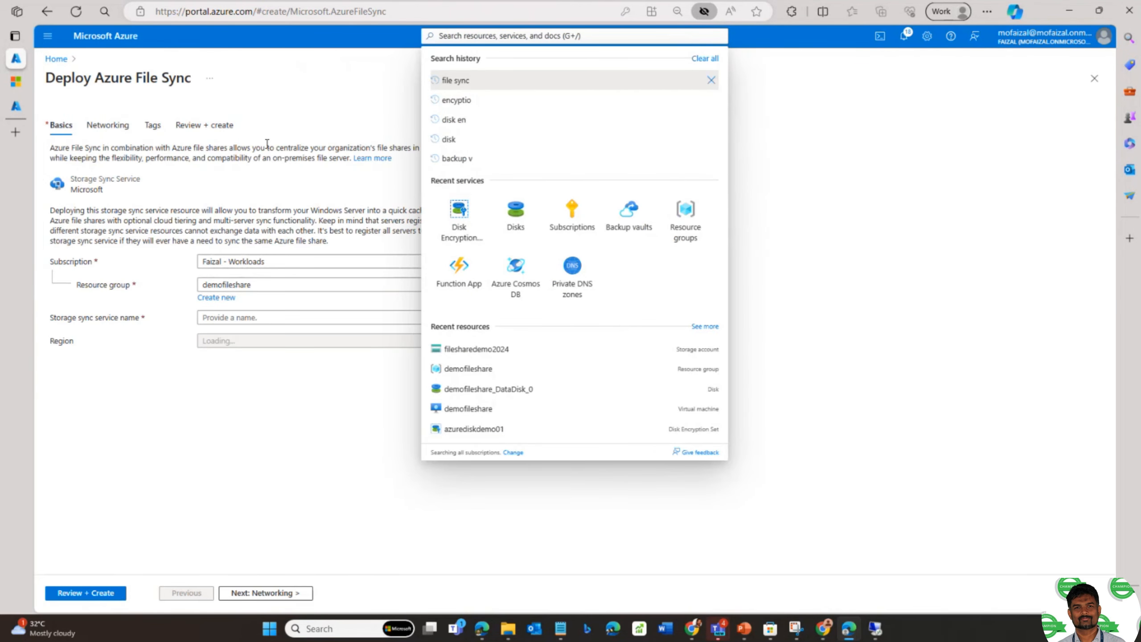
- Review the Azure File Sync Networking and Basics settings, then go back to the portal home page
click(419, 92)
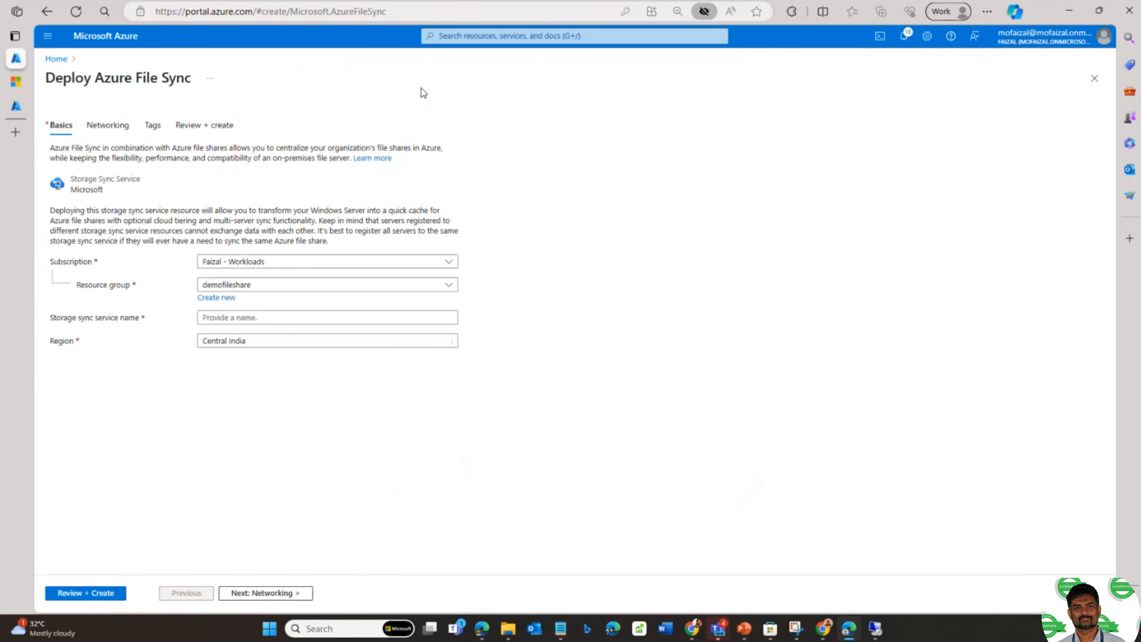
click(108, 125)
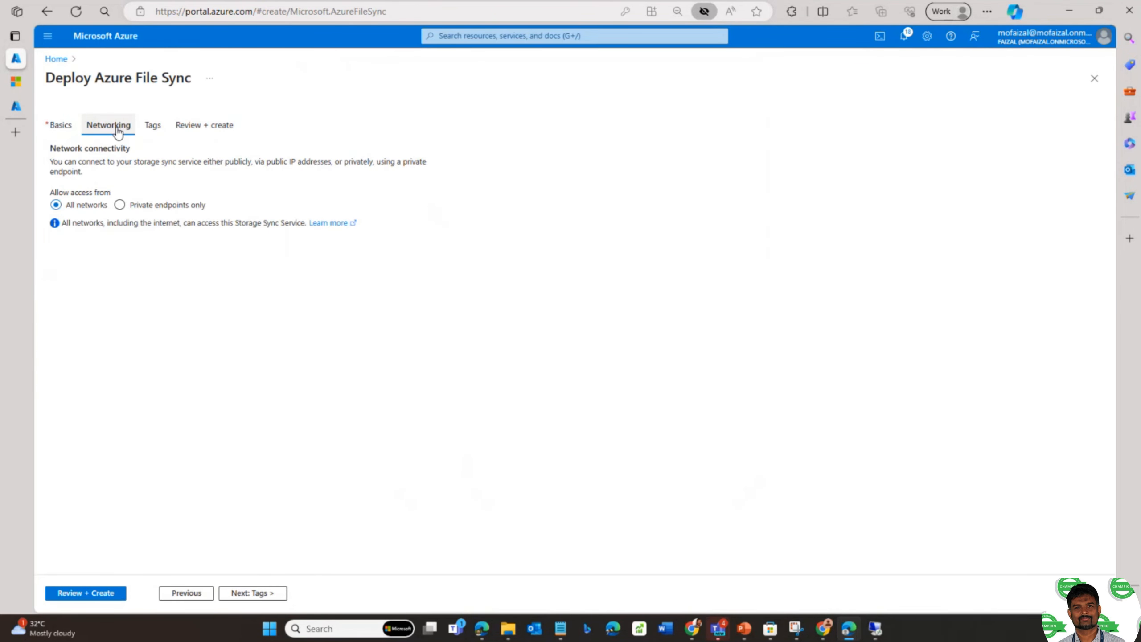
click(65, 130)
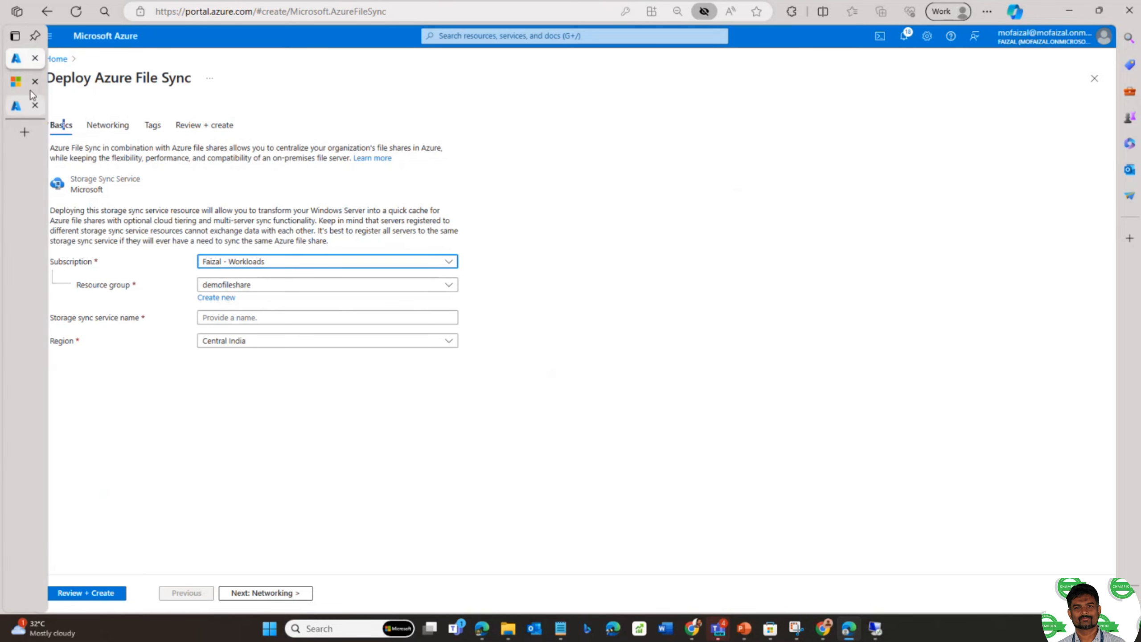
click(60, 64)
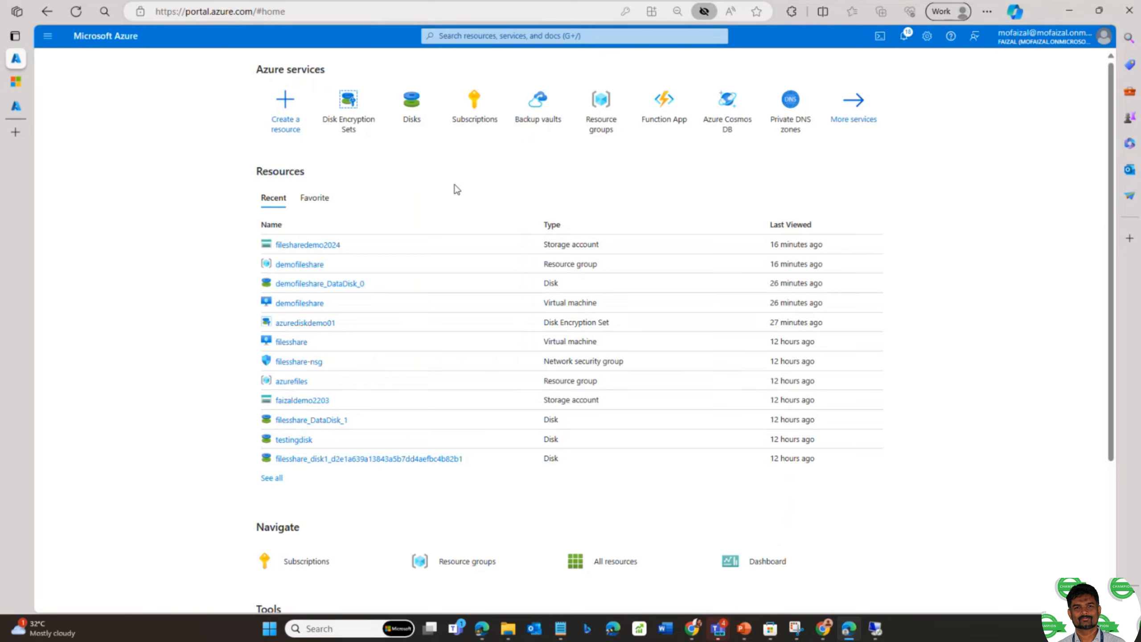
- Search for 'azure migrate' and open the Azure Migrate service
click(446, 37)
text(a)
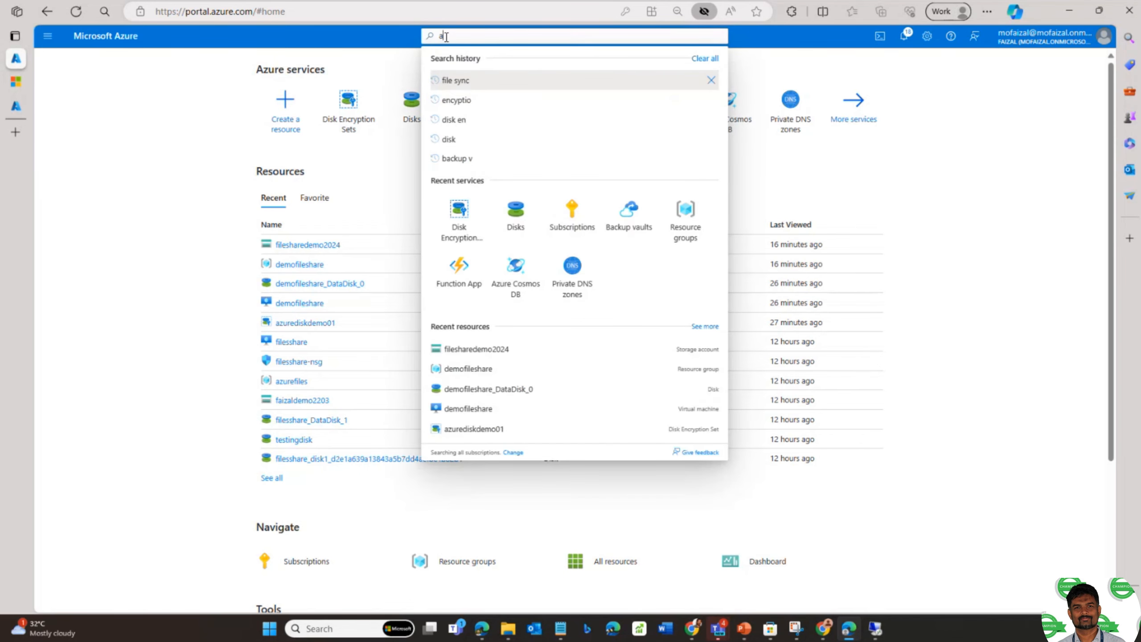
text(zure migrate)
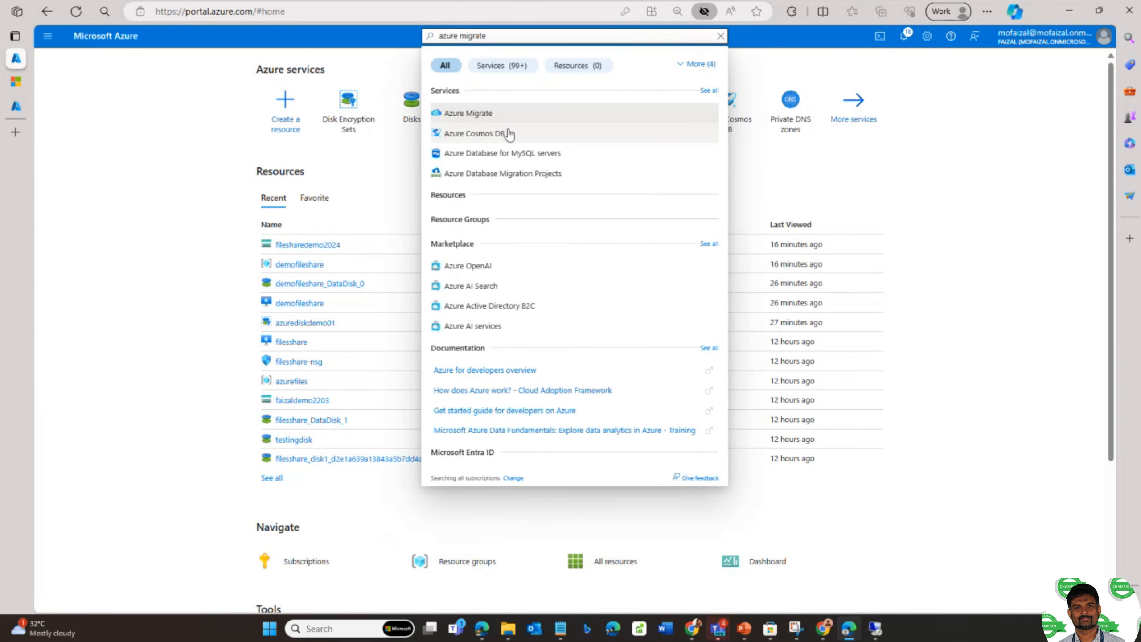
click(489, 118)
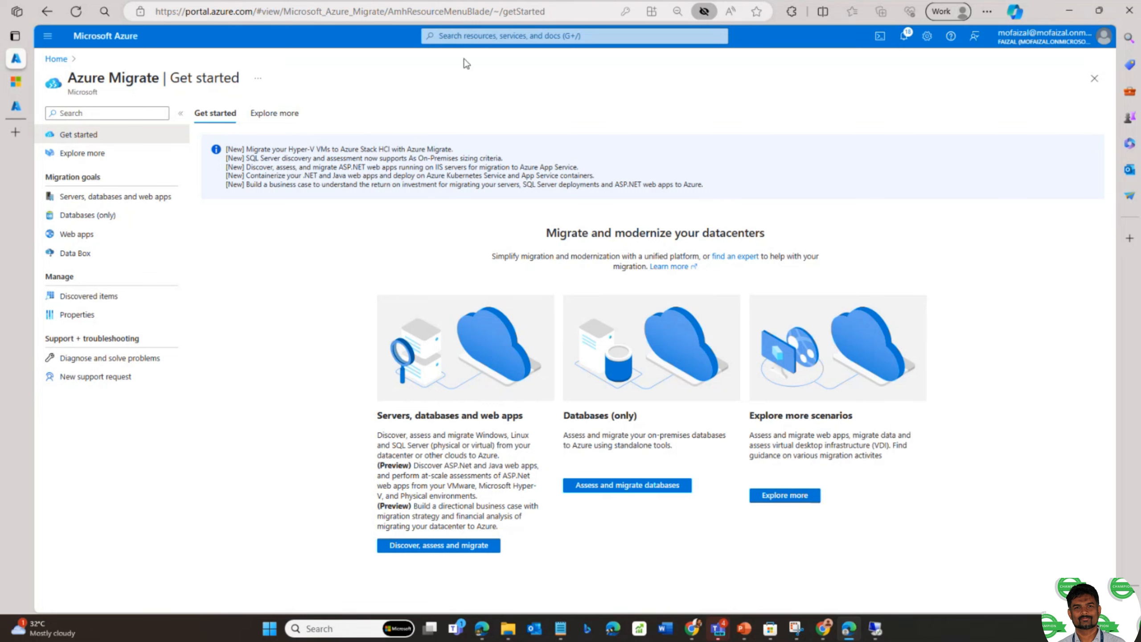
- Begin a new portal search for Azure data migration services
click(467, 39)
text(azure date)
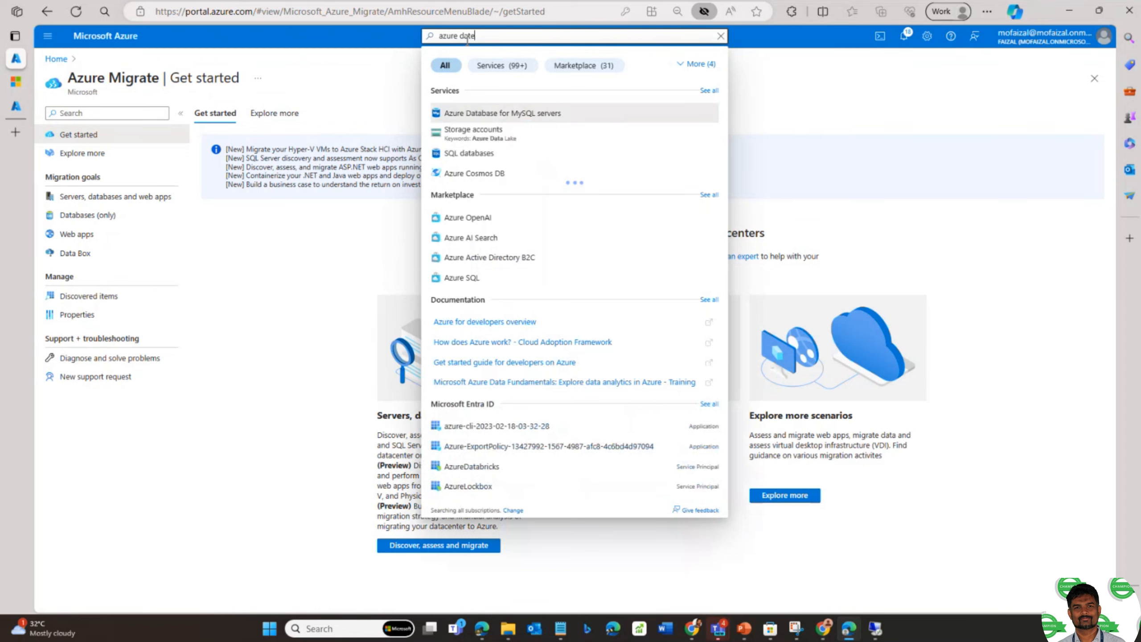
key(BackSpace)
key(BackSpace)
key(BackSpace)
key(BackSpace)
text(migr)
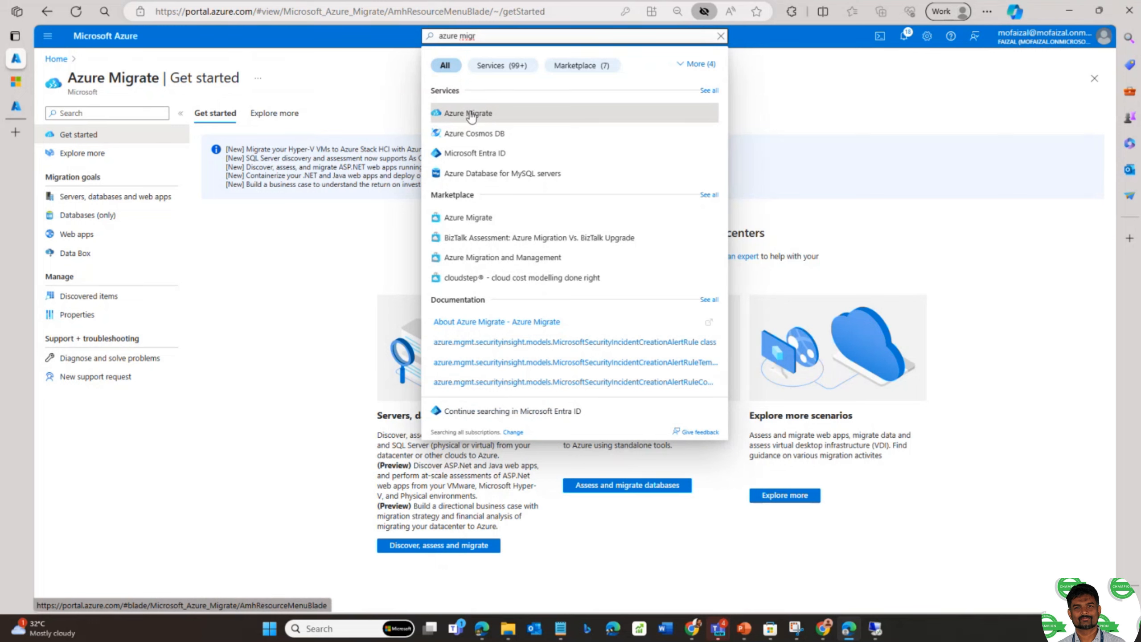
- Open Azure Database Migration Projects from the search results, then return to the home page
text(gr)
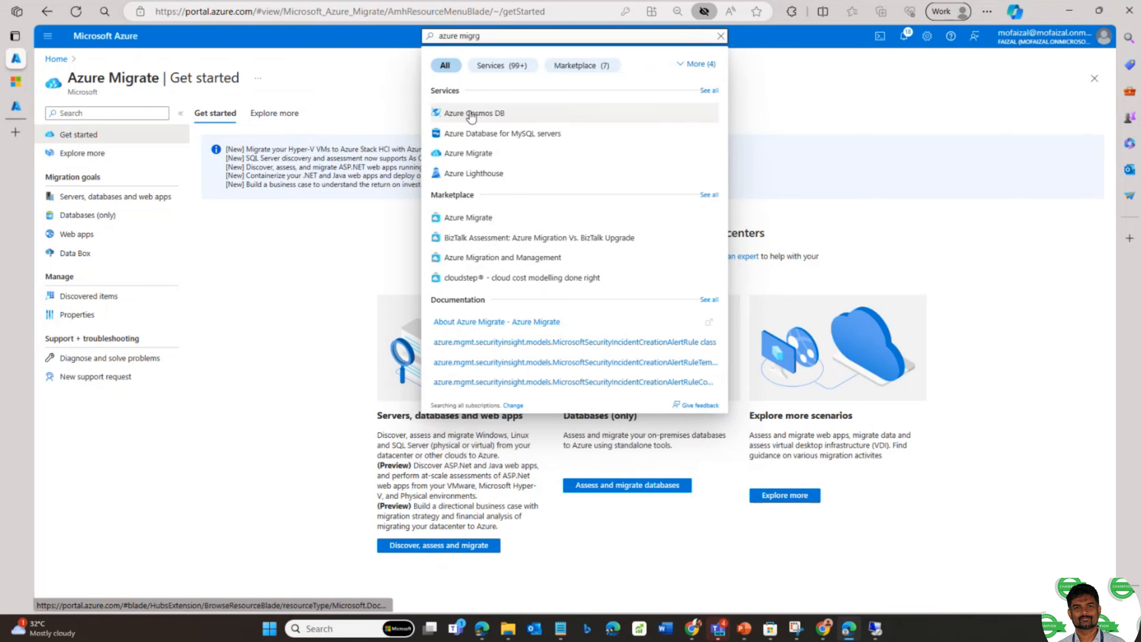
text(a)
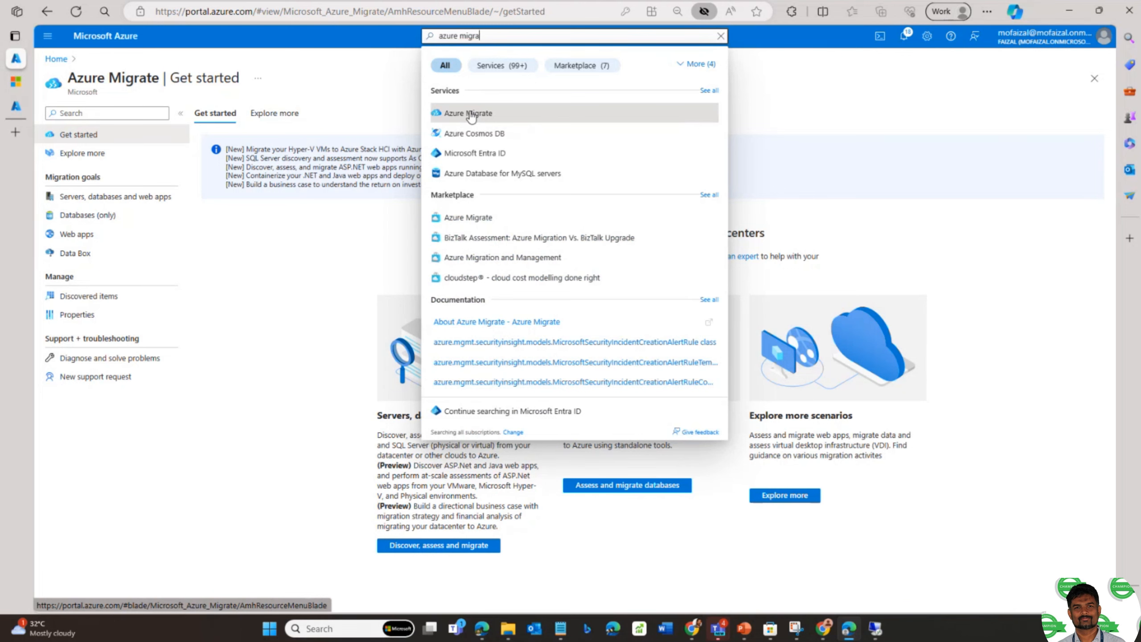
text(te datea)
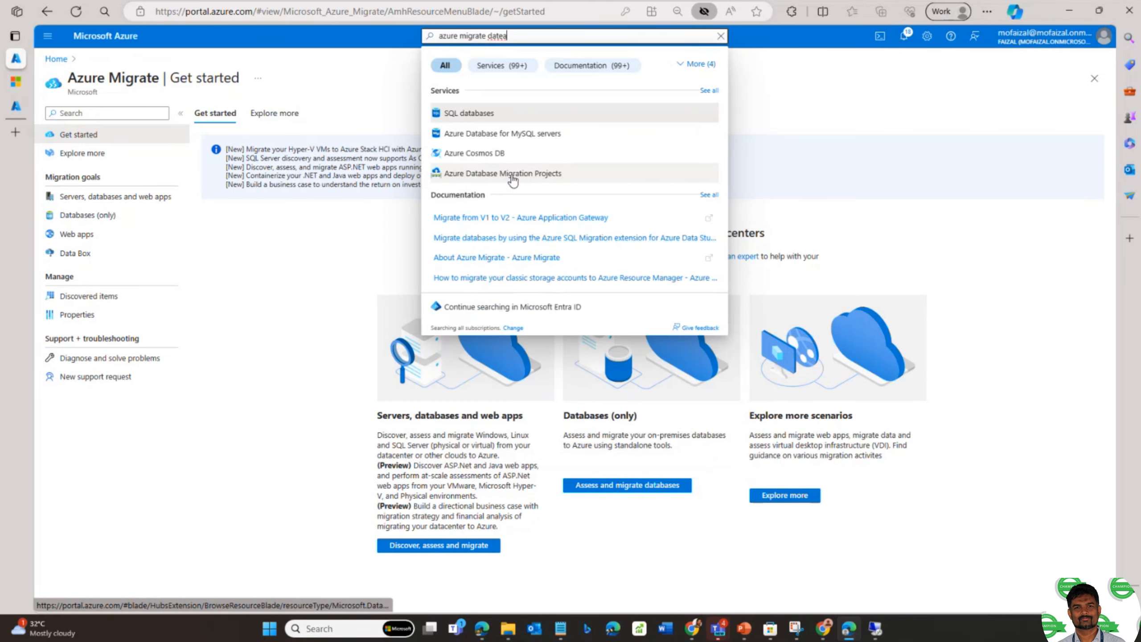
click(512, 176)
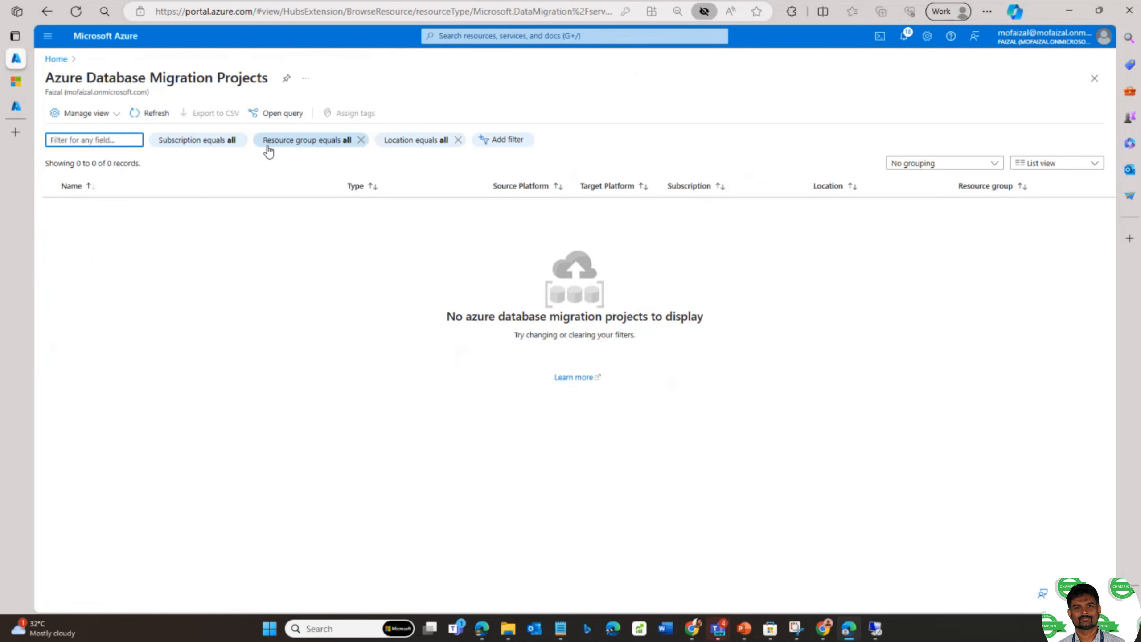
click(62, 63)
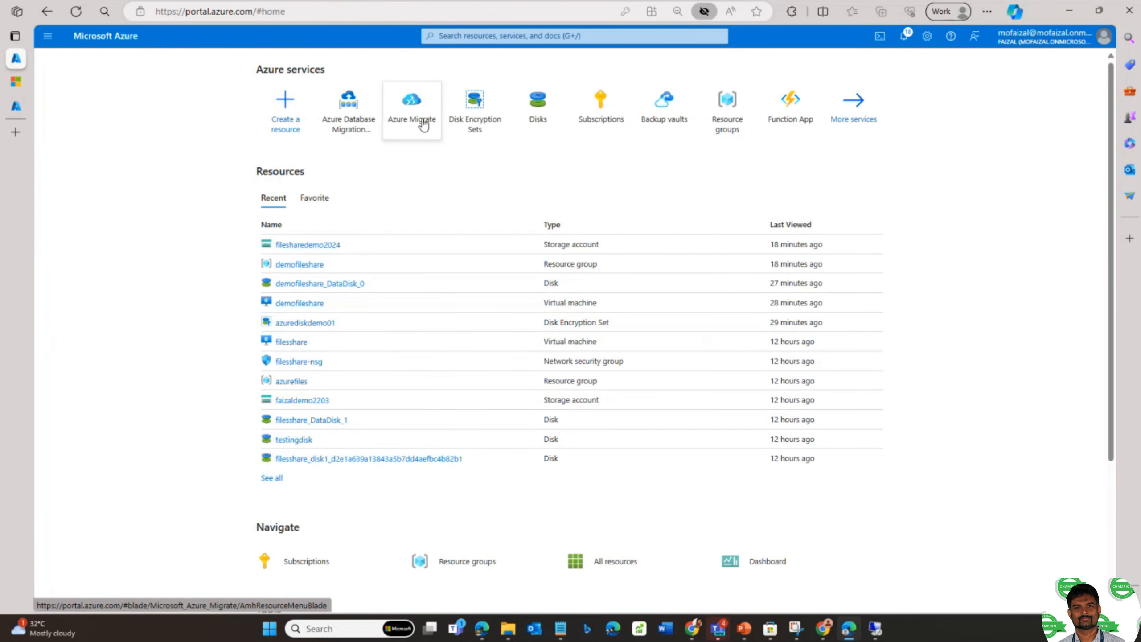
- Open Azure Migrate's Data Box goal, showing the Import to Azure transfer form
click(417, 118)
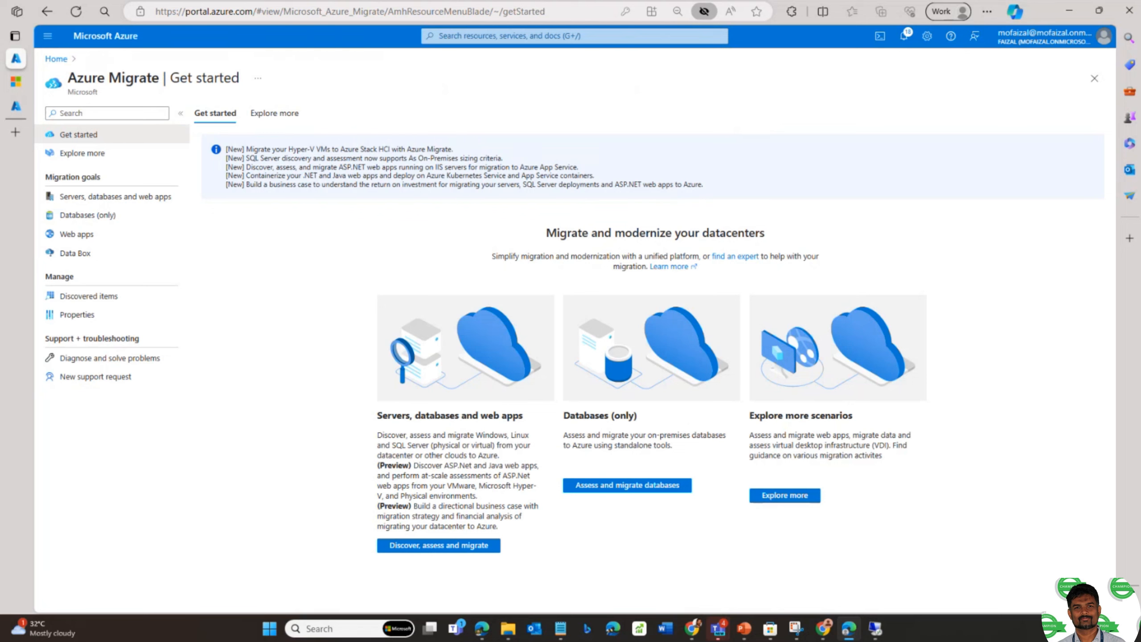
key(alt+Tab)
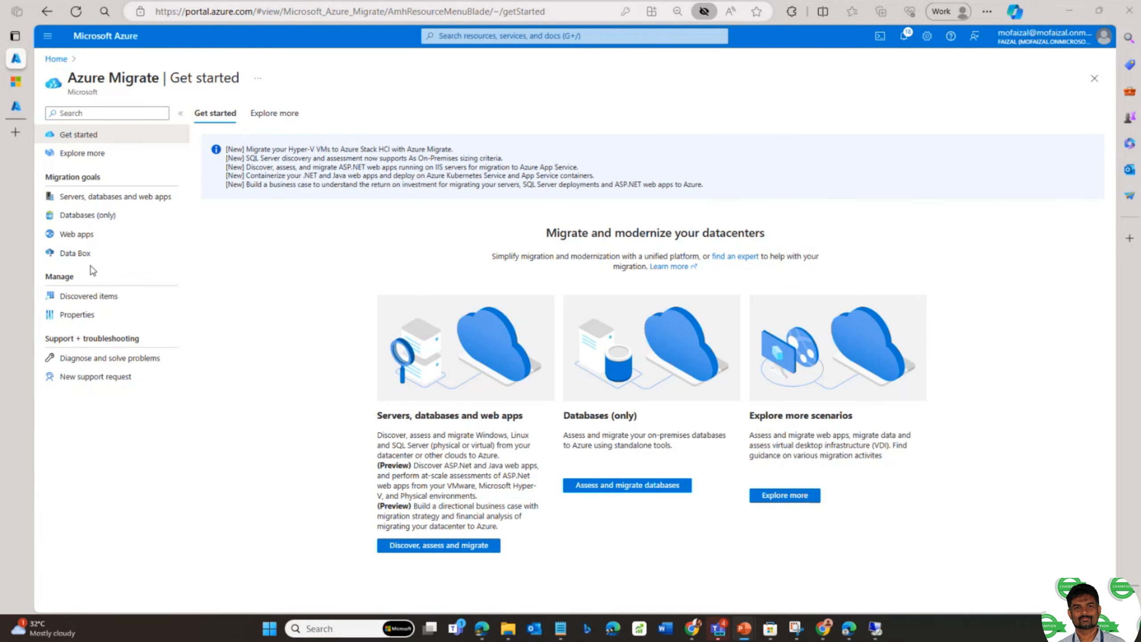
click(76, 255)
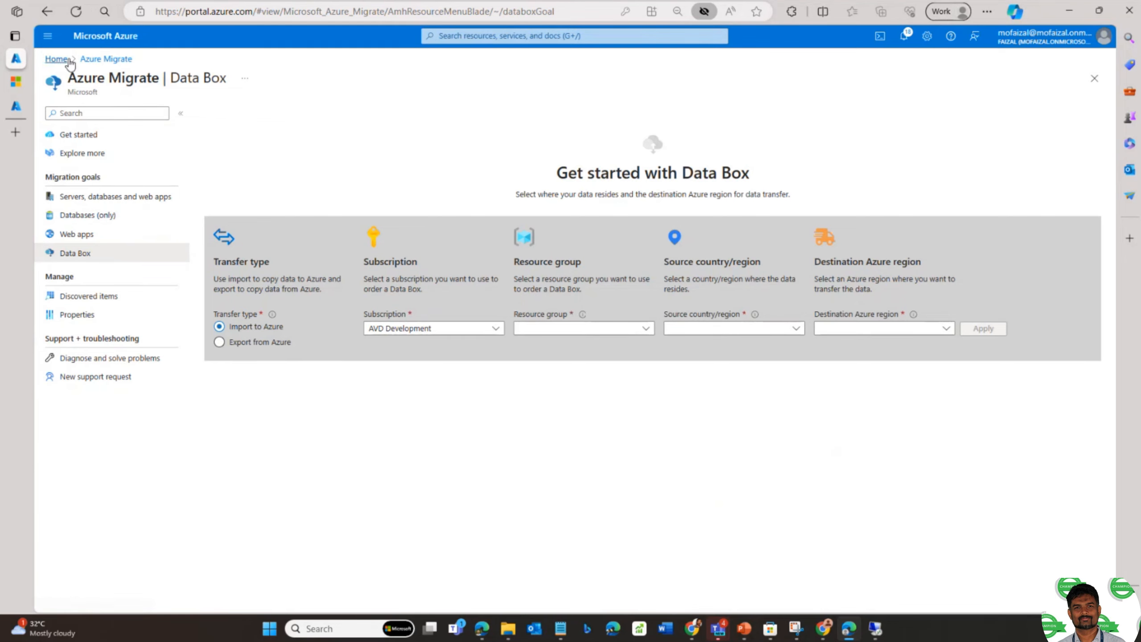
click(467, 37)
- Search for 'backup va', open Backup vaults and start creating a new vault
text(b)
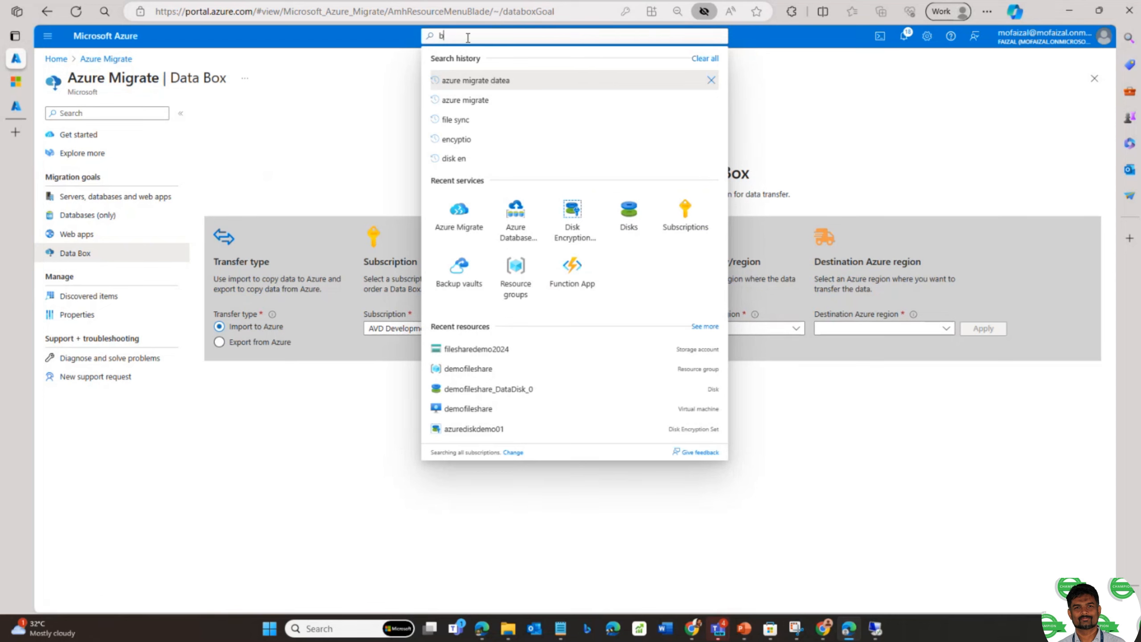
text(ackup )
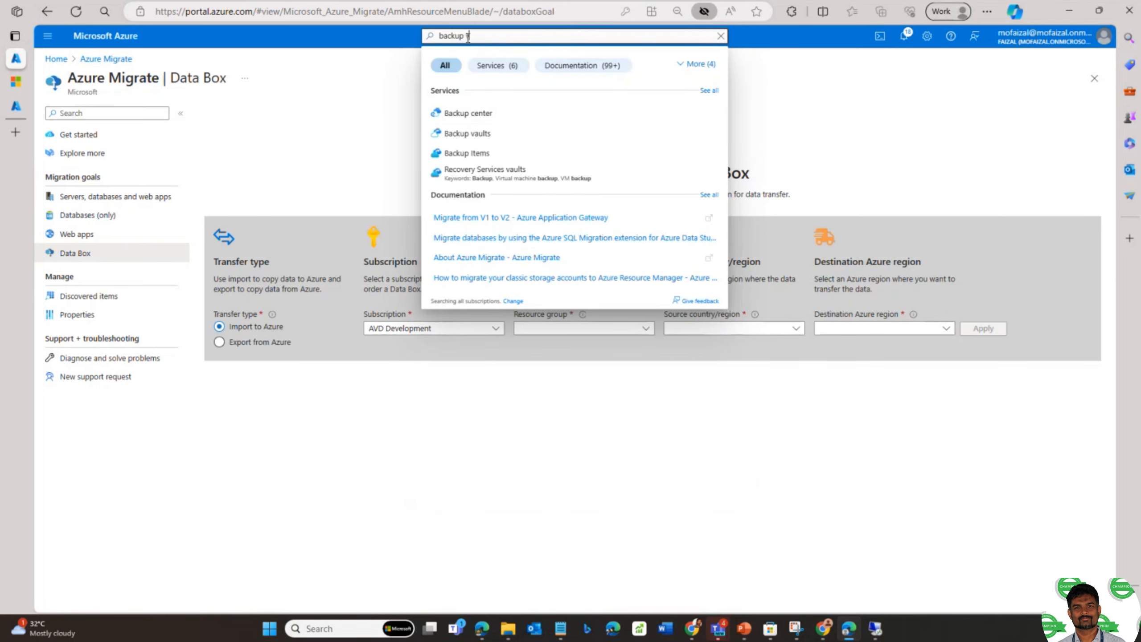
text(va)
click(484, 111)
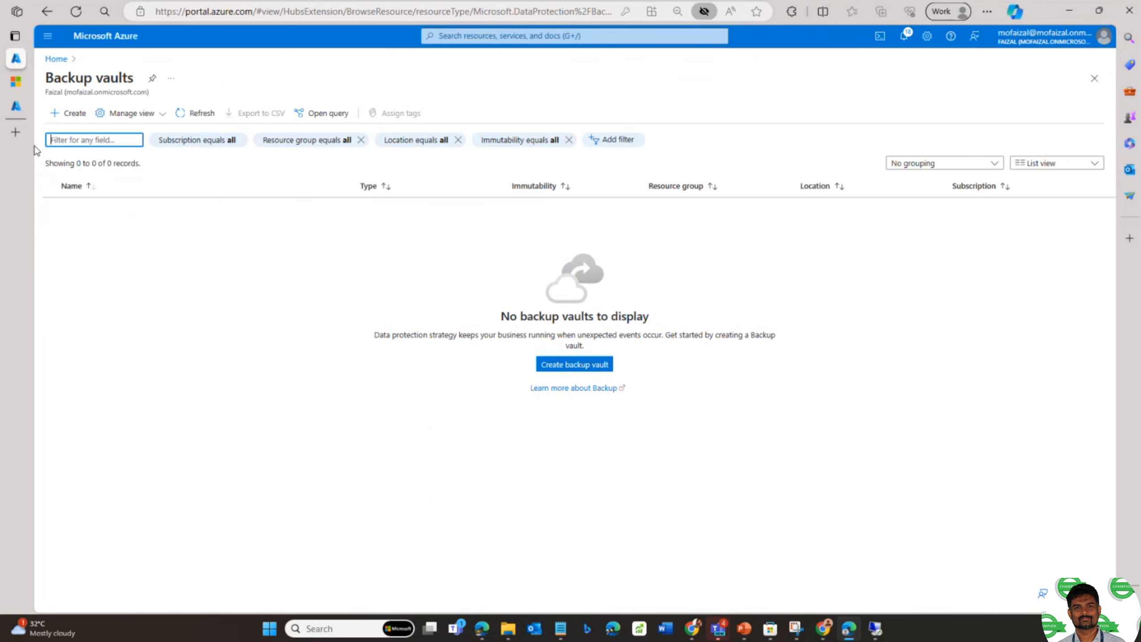
click(71, 114)
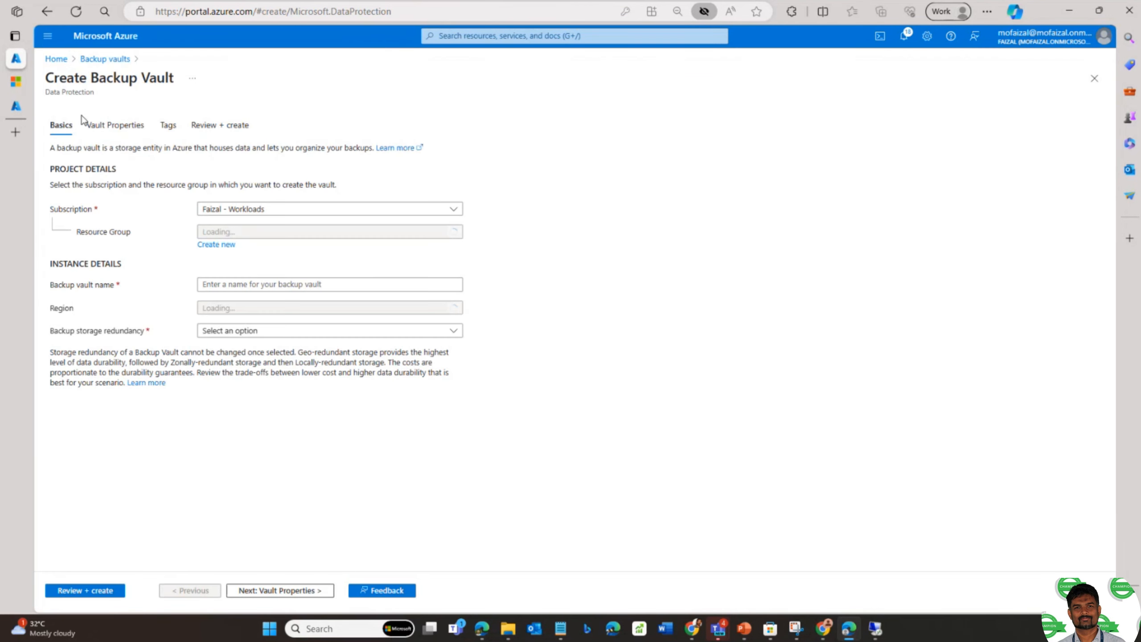
- Review the Vault Properties security settings, then go back to the vault's Basics
click(127, 128)
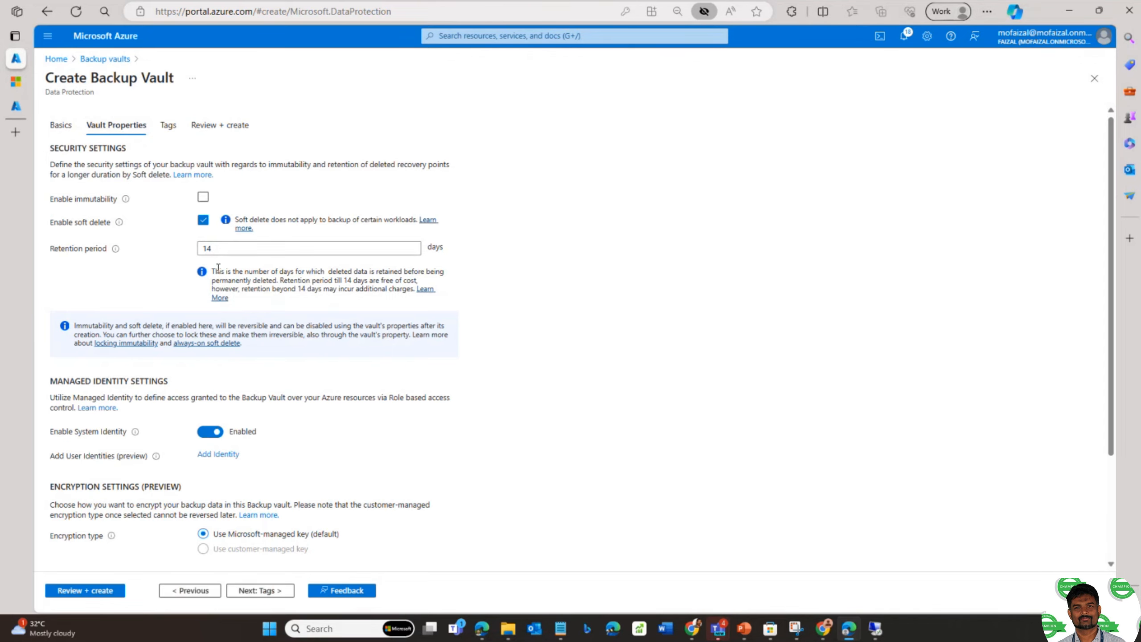
scroll(265, 365, down, 2)
scroll(265, 365, down, 1)
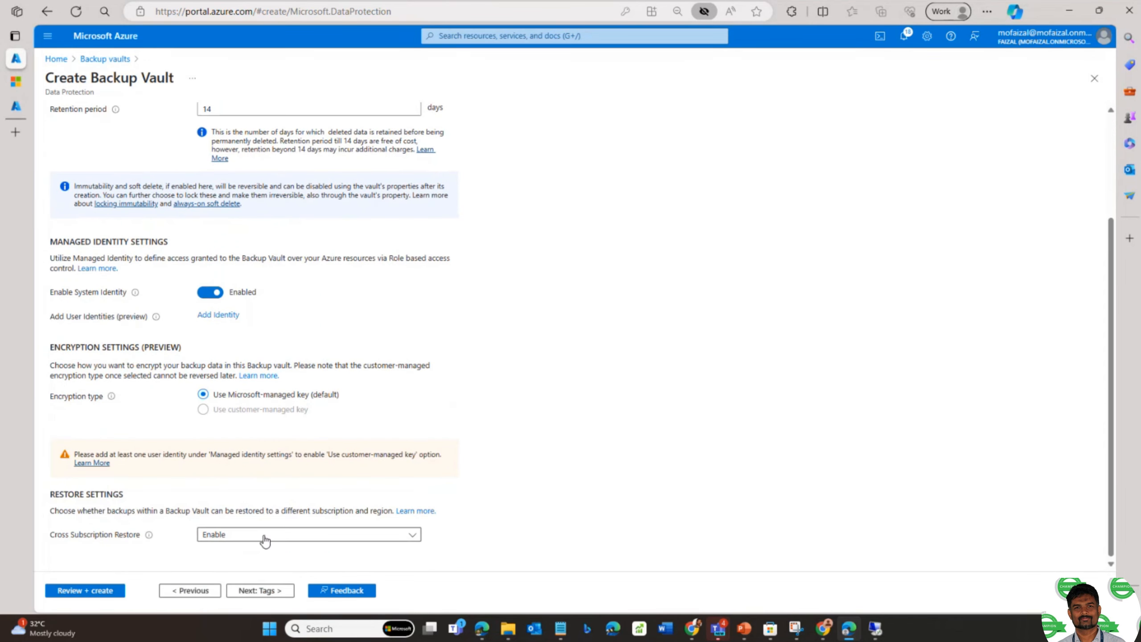
scroll(254, 416, up, 3)
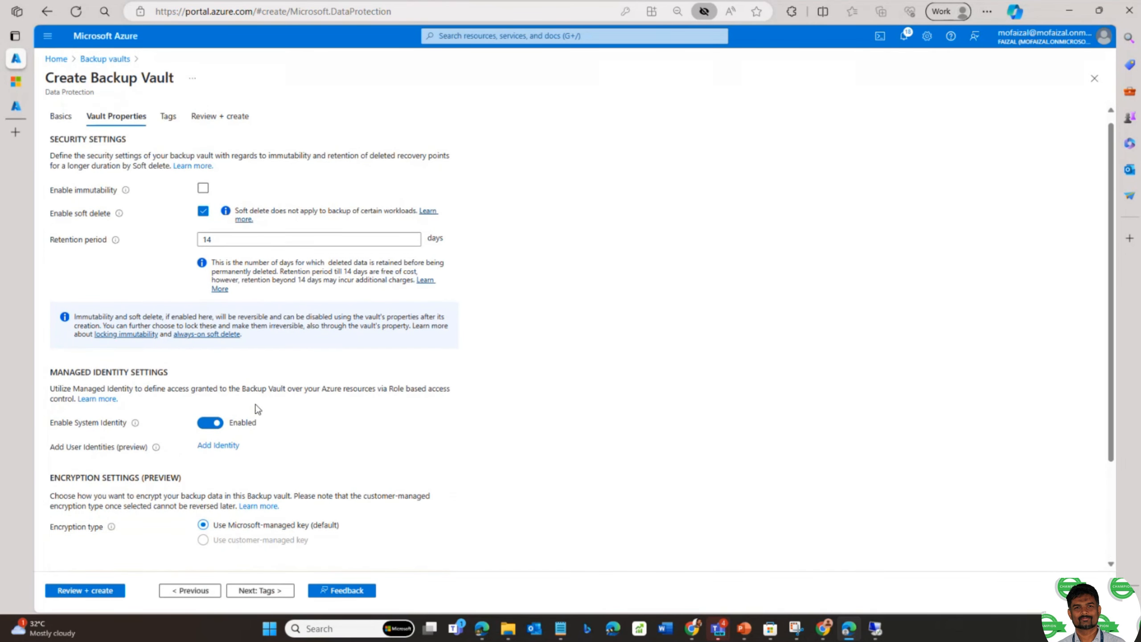
scroll(255, 405, up, 1)
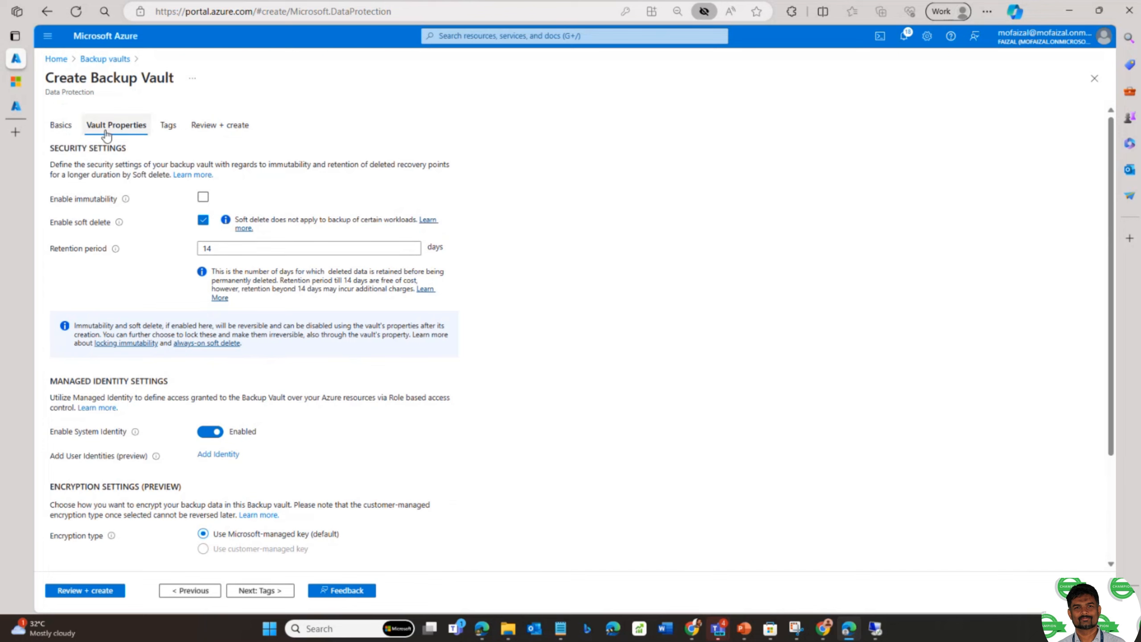
click(57, 128)
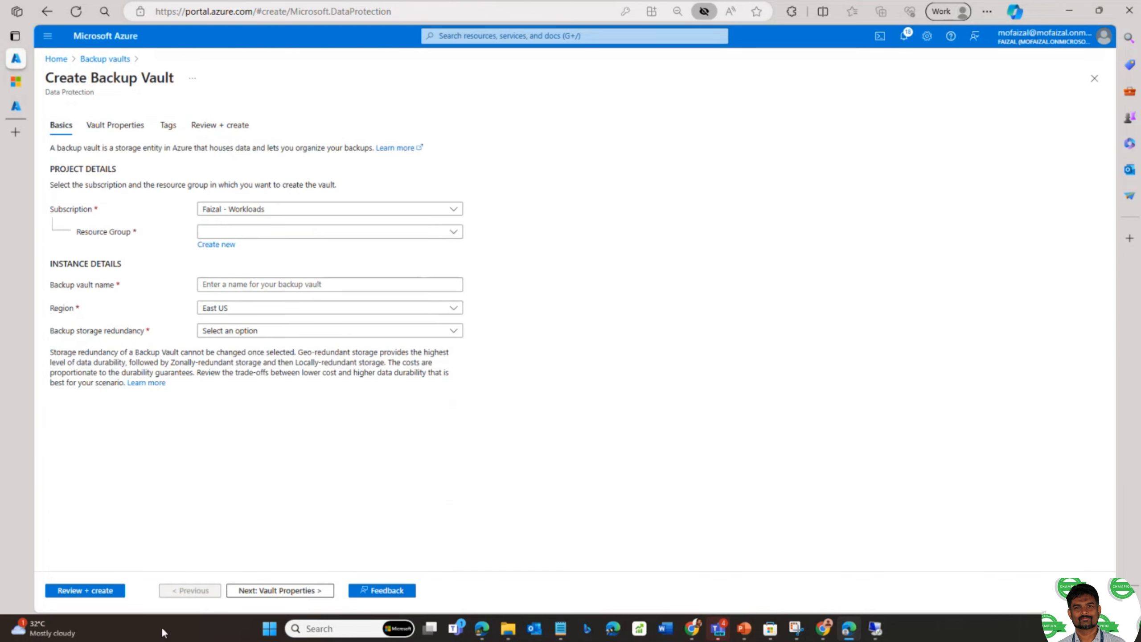
click(56, 59)
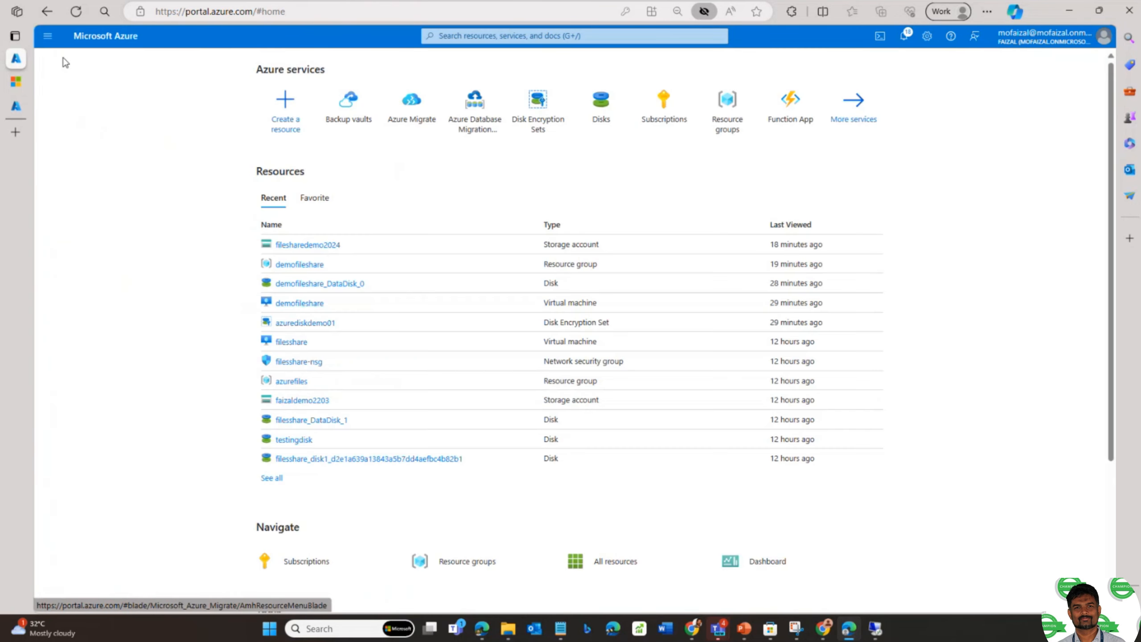
scroll(389, 174, down, 1)
scroll(390, 174, up, 1)
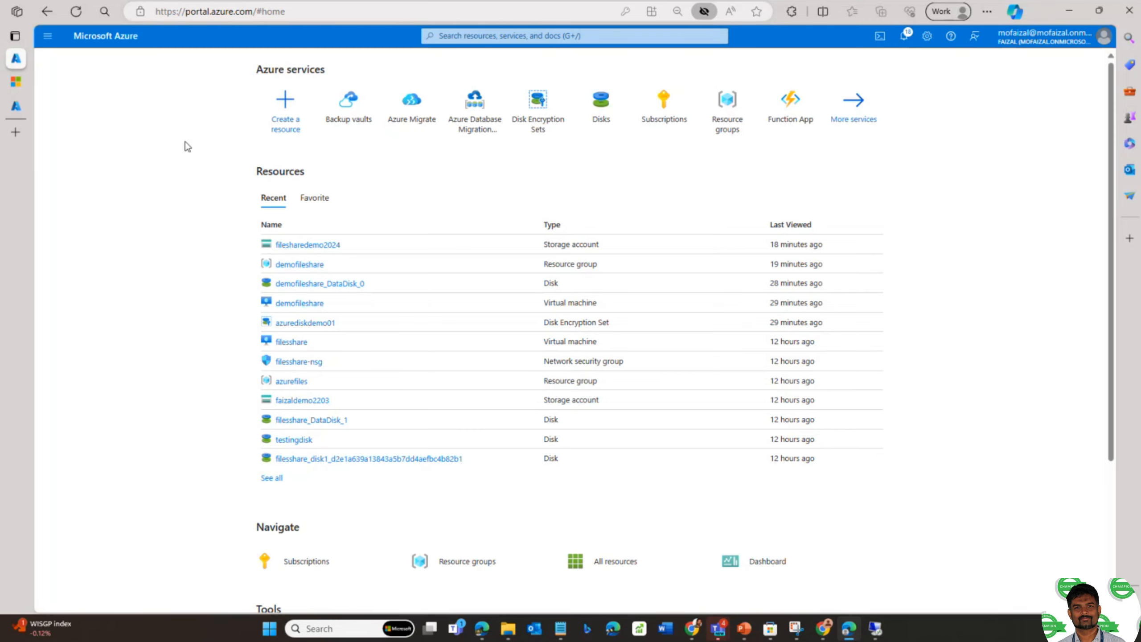
click(16, 132)
text(www)
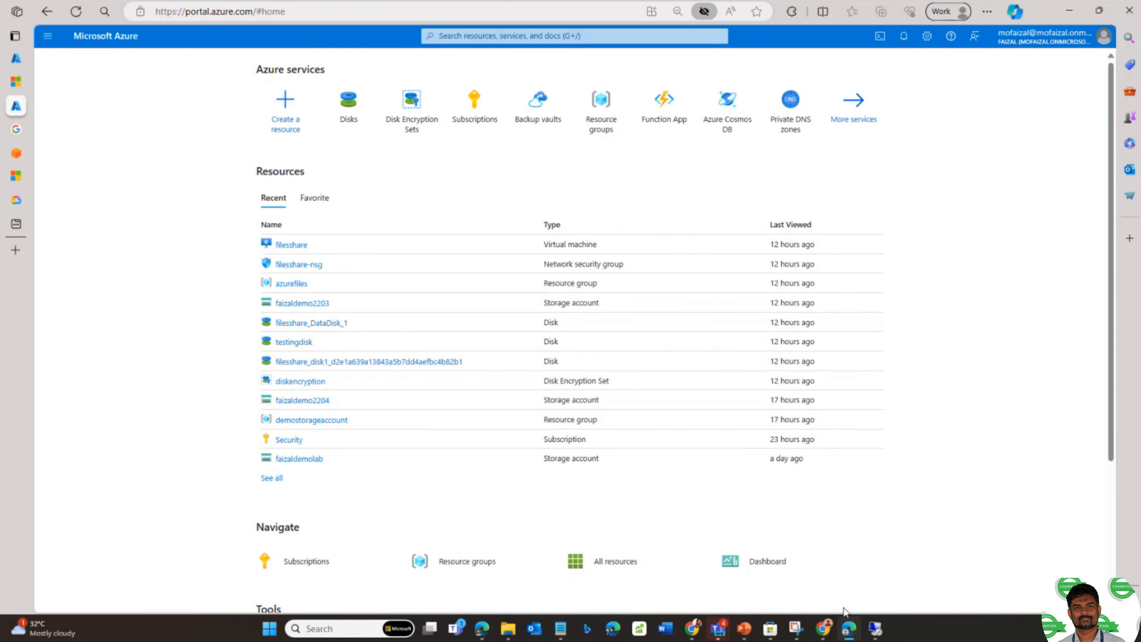
- Bring the '02 Azure architecture' PowerPoint deck, at slide 146 Azure Data Box, over the browser
mouse_move(744, 628)
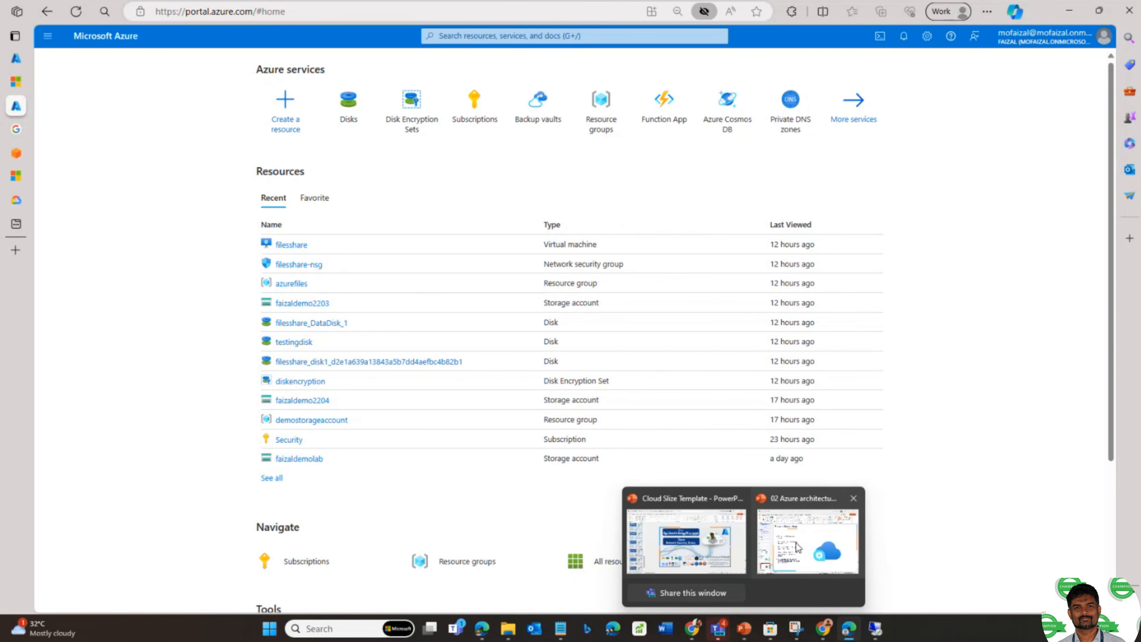
click(798, 547)
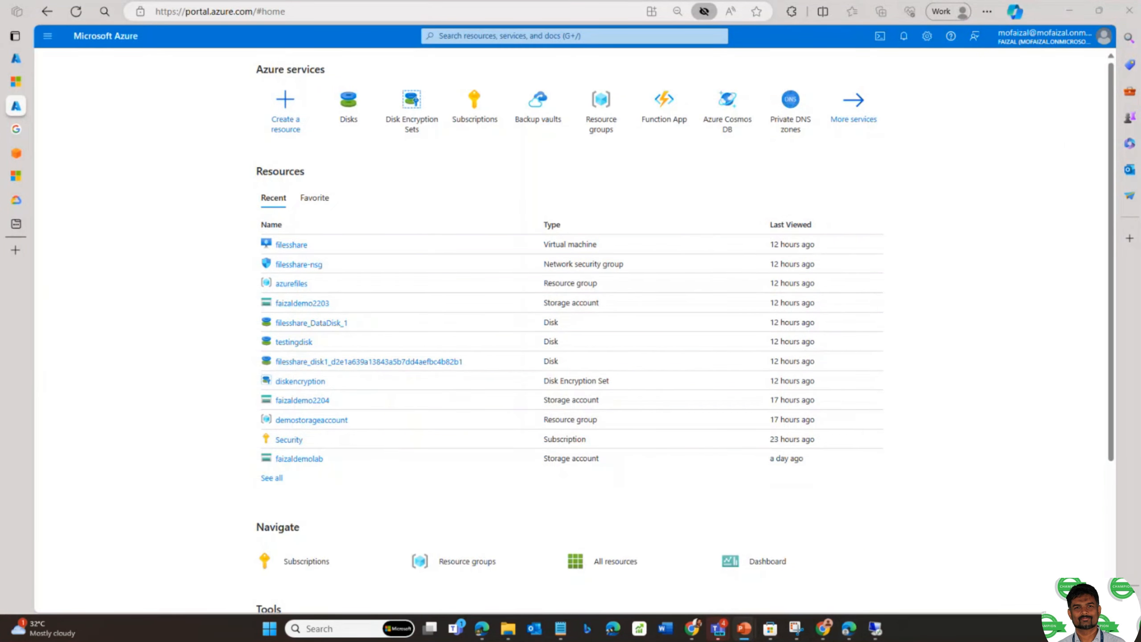
drag(301, 638, 583, 126)
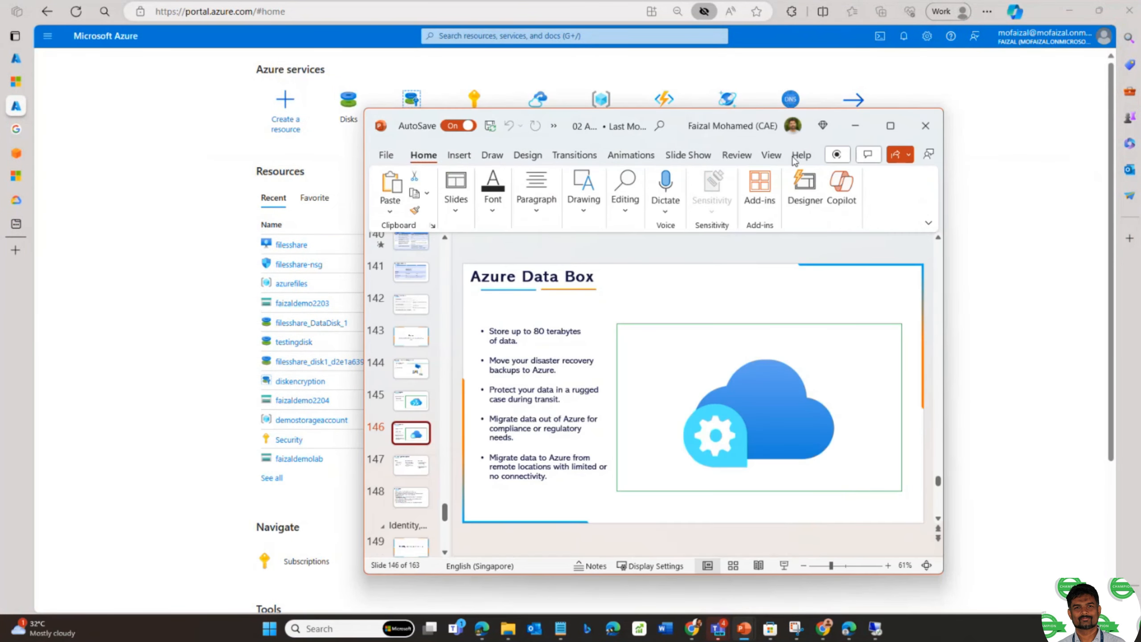